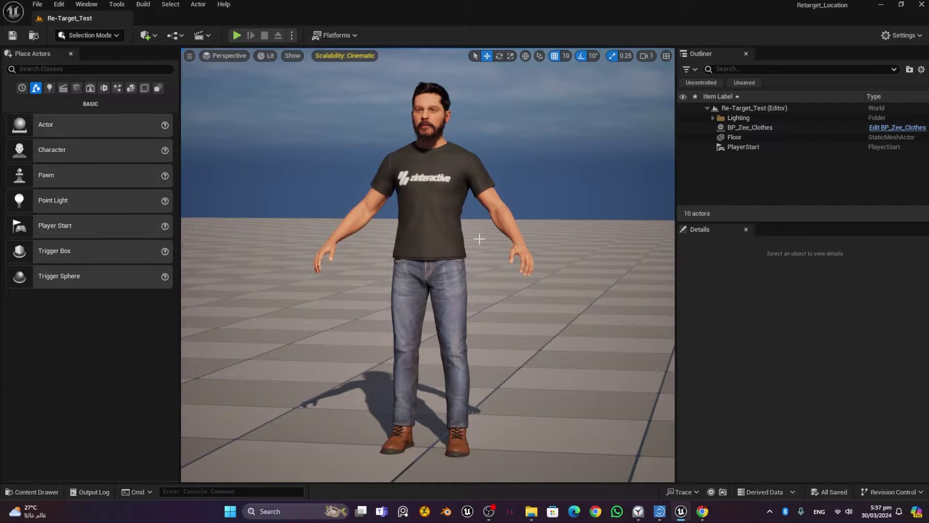
Step: Look over the Sony mocopi sensor product page in the browser, then move on to Rokoko
{"action": "left_click_drag", "start_coordinate": [548, 252], "coordinate": [548, 252], "text": "alt"}
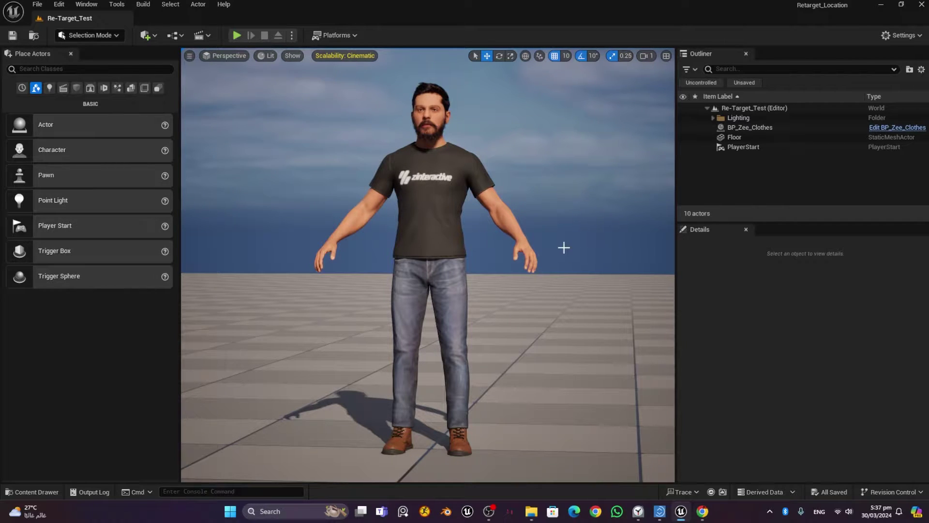
{"action": "left_click", "coordinate": [703, 512]}
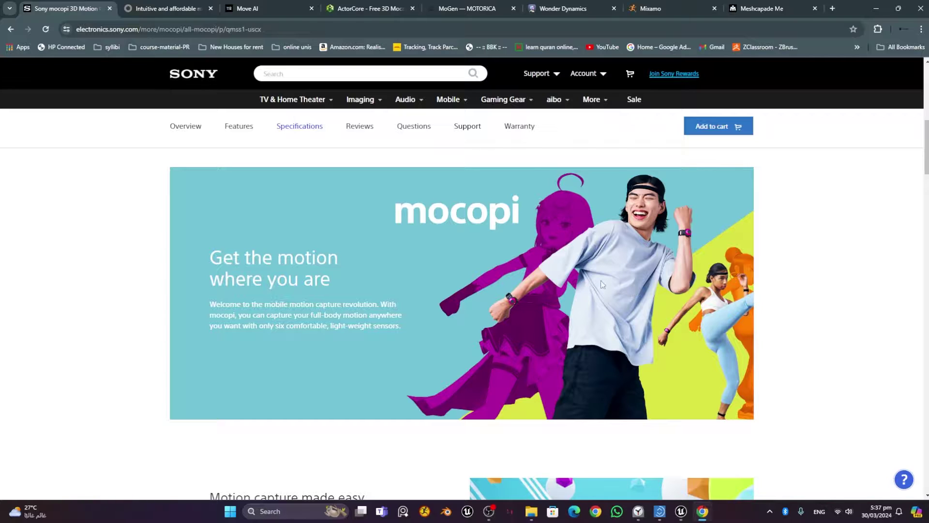
{"action": "scroll", "coordinate": [588, 271], "scroll_direction": "down", "scroll_amount": 3}
{"action": "scroll", "coordinate": [587, 272], "scroll_direction": "down", "scroll_amount": 2}
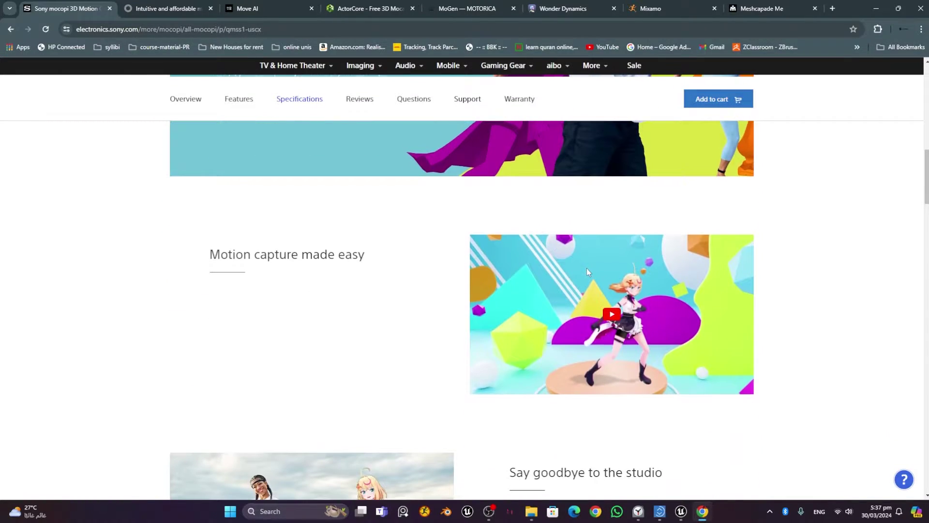
{"action": "scroll", "coordinate": [587, 271], "scroll_direction": "down", "scroll_amount": 5}
{"action": "scroll", "coordinate": [588, 270], "scroll_direction": "up", "scroll_amount": 8}
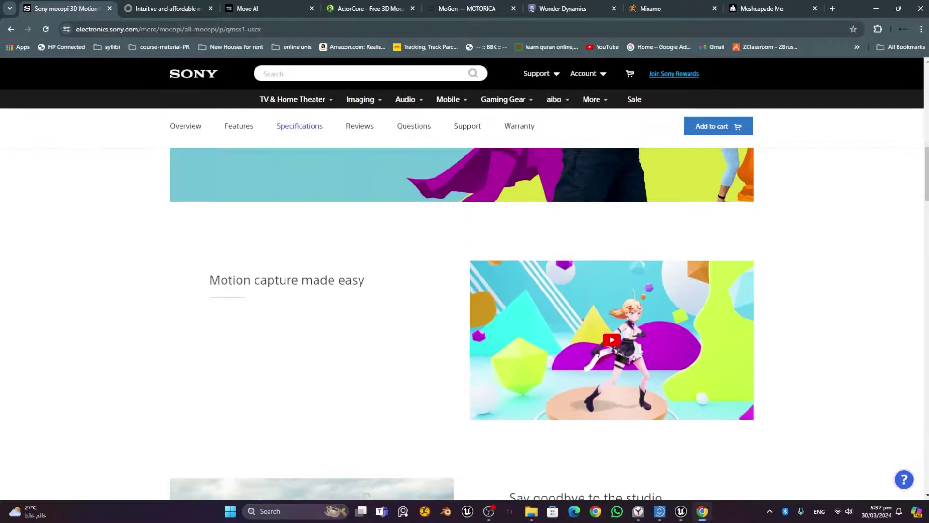
{"action": "scroll", "coordinate": [757, 279], "scroll_direction": "up", "scroll_amount": 3}
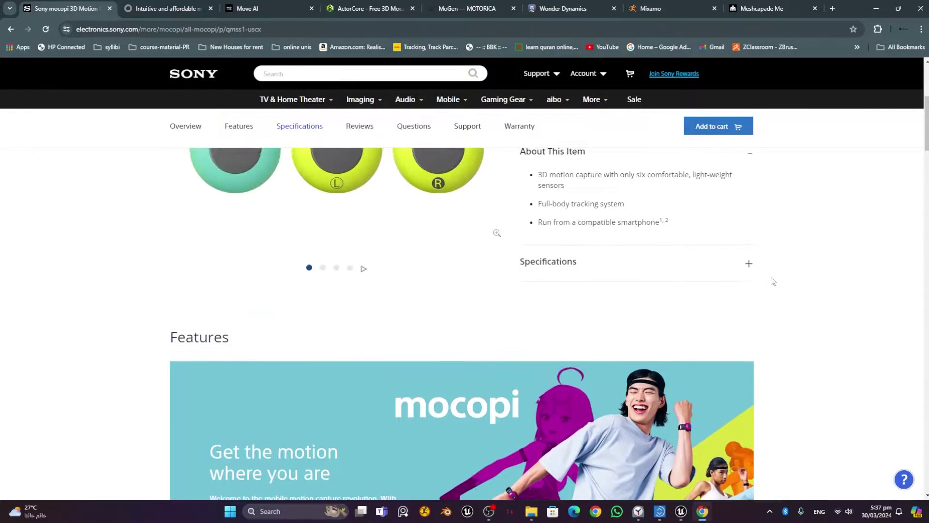
{"action": "scroll", "coordinate": [772, 280], "scroll_direction": "down", "scroll_amount": 3}
{"action": "scroll", "coordinate": [793, 282], "scroll_direction": "up", "scroll_amount": 5}
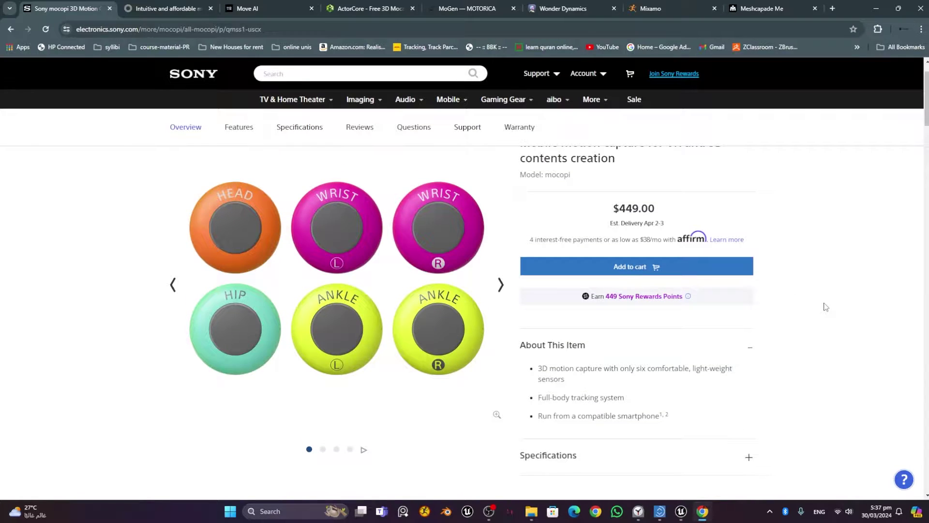
{"action": "scroll", "coordinate": [826, 306], "scroll_direction": "down", "scroll_amount": 6}
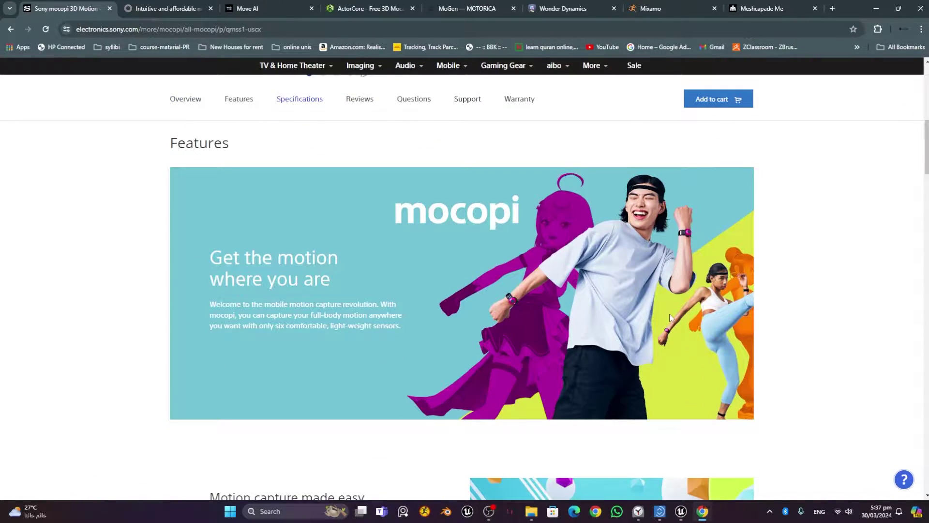
{"action": "left_click", "coordinate": [173, 8]}
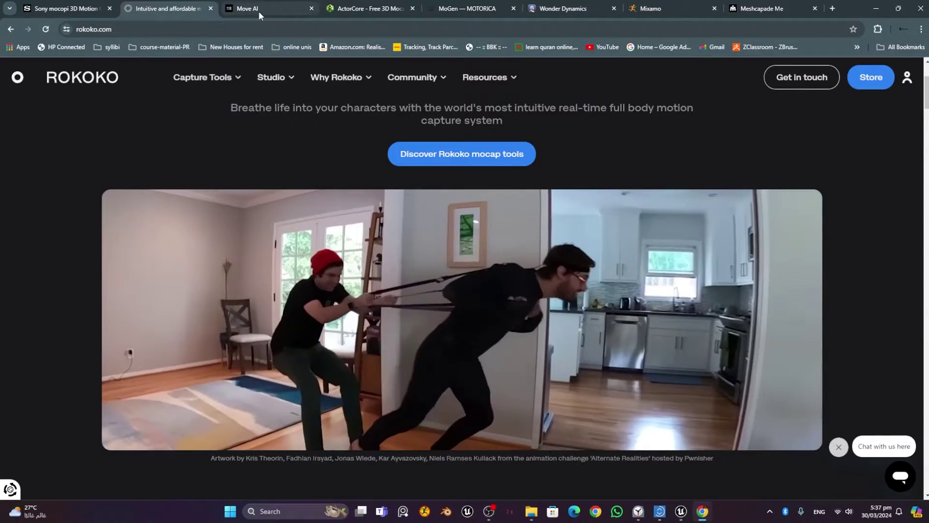
Step: Switch the browser to the Move AI homepage
{"action": "left_click", "coordinate": [258, 10]}
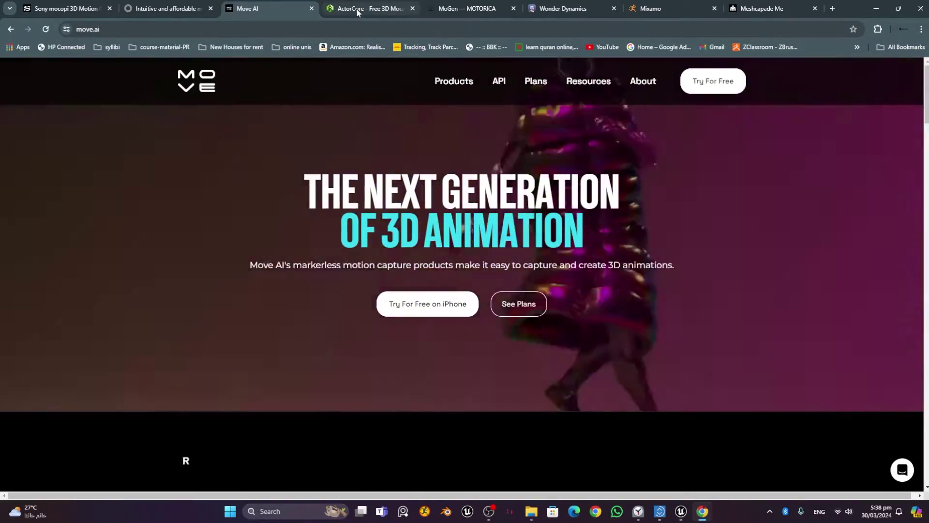
Step: Switch the browser to ActorCore's free motion library
{"action": "left_click", "coordinate": [356, 8]}
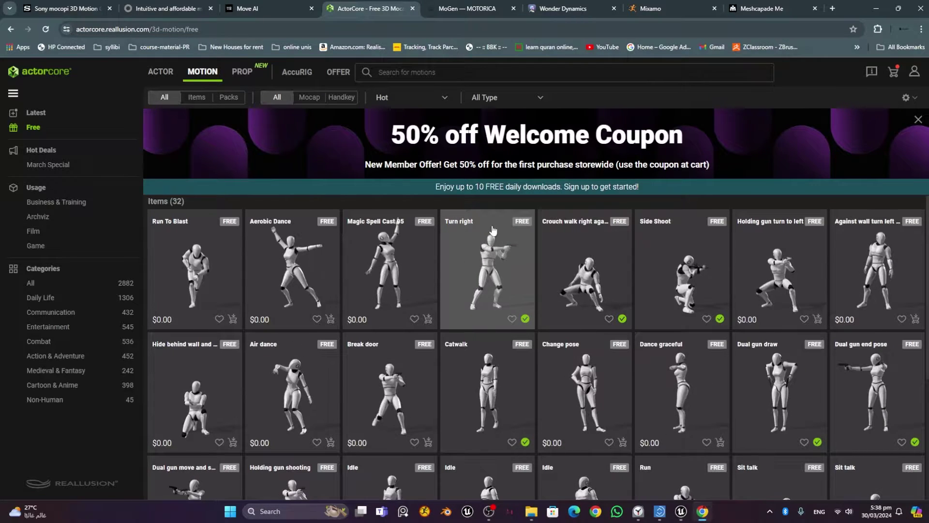
Step: Pass through Motorica's MoGen page on to the Wonder Studio home page
{"action": "left_click", "coordinate": [468, 8]}
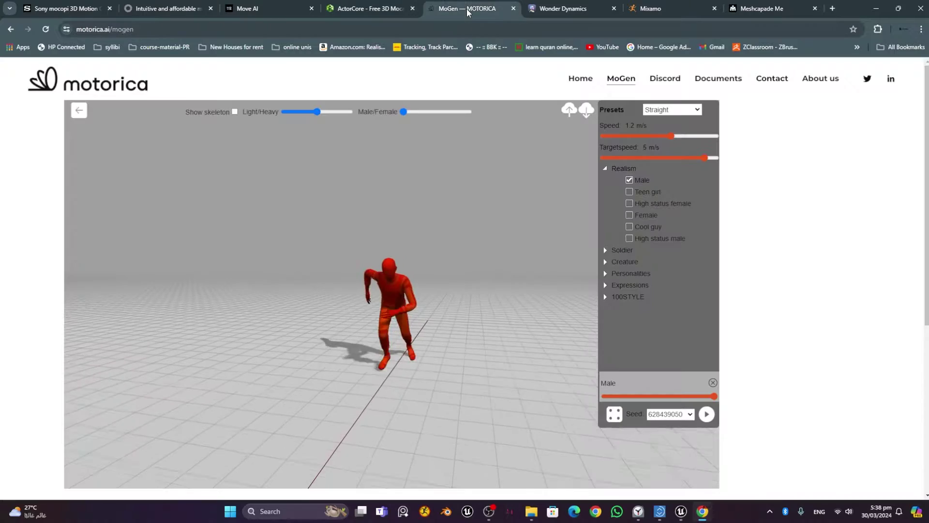
{"action": "left_click", "coordinate": [573, 15]}
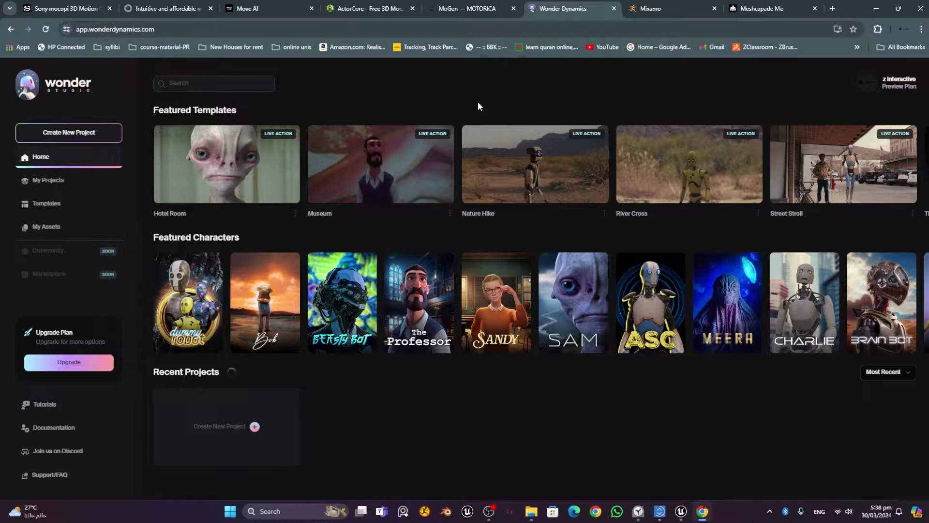
Step: Switch to Mixamo's Gangnam Style animation preview on X Bot
{"action": "left_click", "coordinate": [658, 10]}
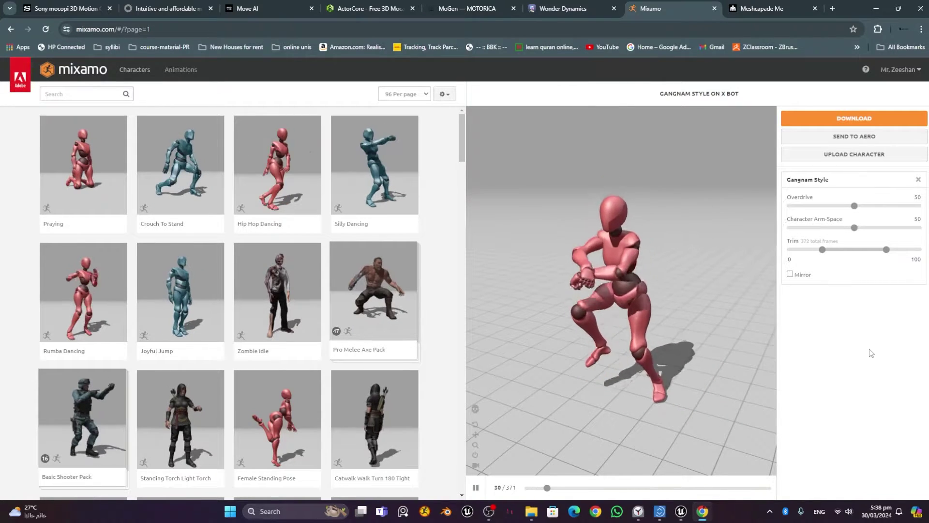
Step: Return to the Unreal editor and swing the view around the MetaHuman in Re-Target_Test
{"action": "left_click", "coordinate": [681, 514]}
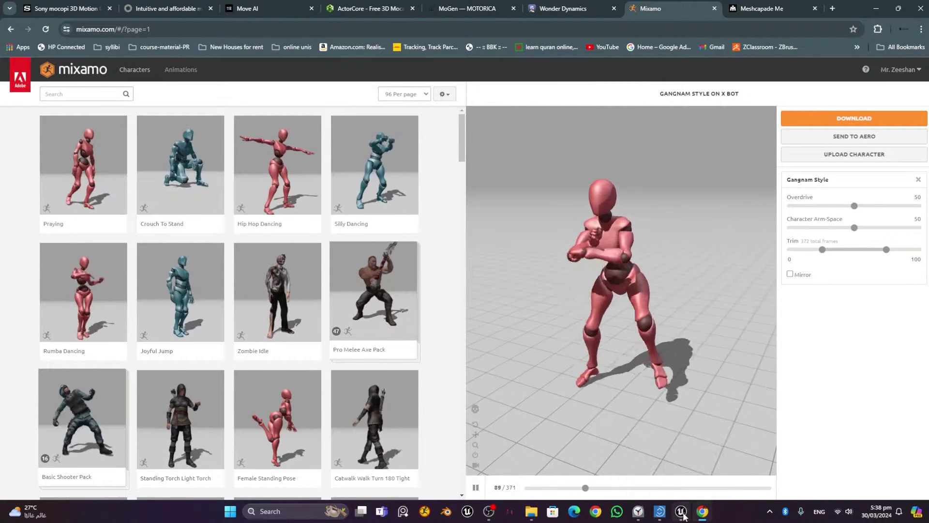
{"action": "mouse_move", "coordinate": [505, 222]}
{"action": "right_mouse_down"}
{"action": "mouse_move", "coordinate": [506, 242]}
{"action": "mouse_move", "coordinate": [506, 225]}
{"action": "right_mouse_up"}
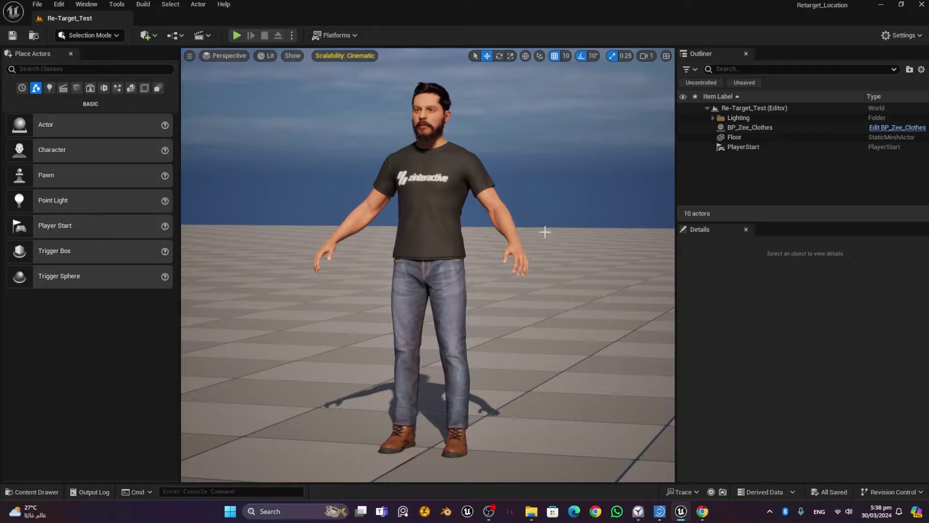
{"action": "left_click_drag", "start_coordinate": [448, 217], "coordinate": [449, 217], "text": "alt"}
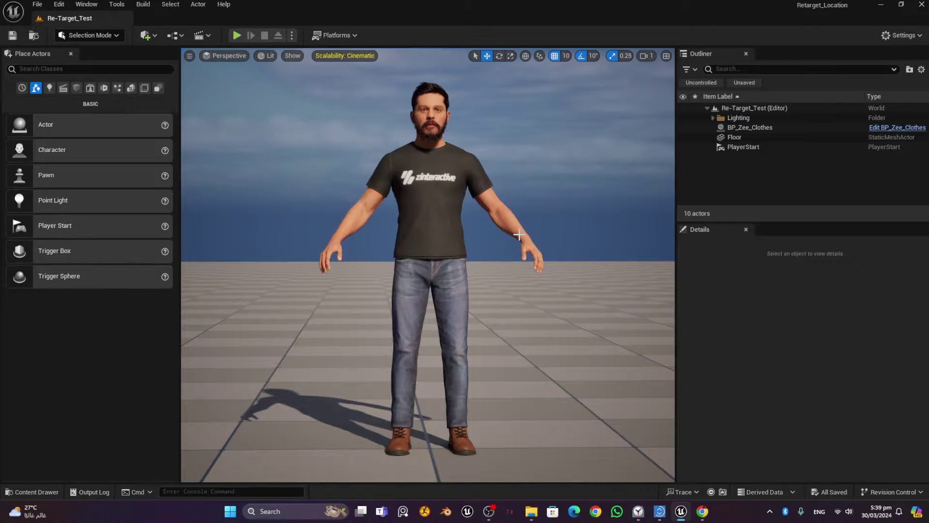
Step: Download Mixamo's Gangnam Style as FBX Binary with skin at 30 fps, saved as Gangnam Style.fbx
{"action": "mouse_move", "coordinate": [709, 512]}
{"action": "left_click", "coordinate": [717, 464]}
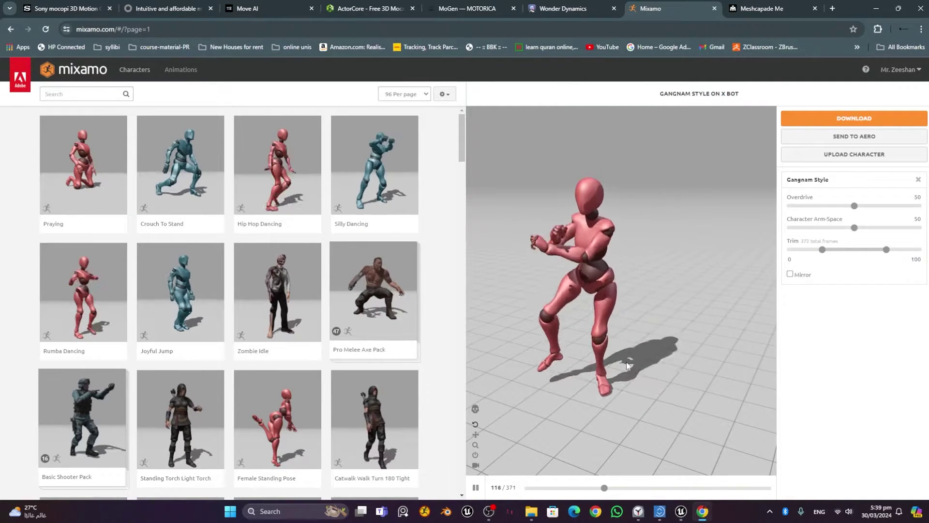
{"action": "left_click", "coordinate": [853, 120]}
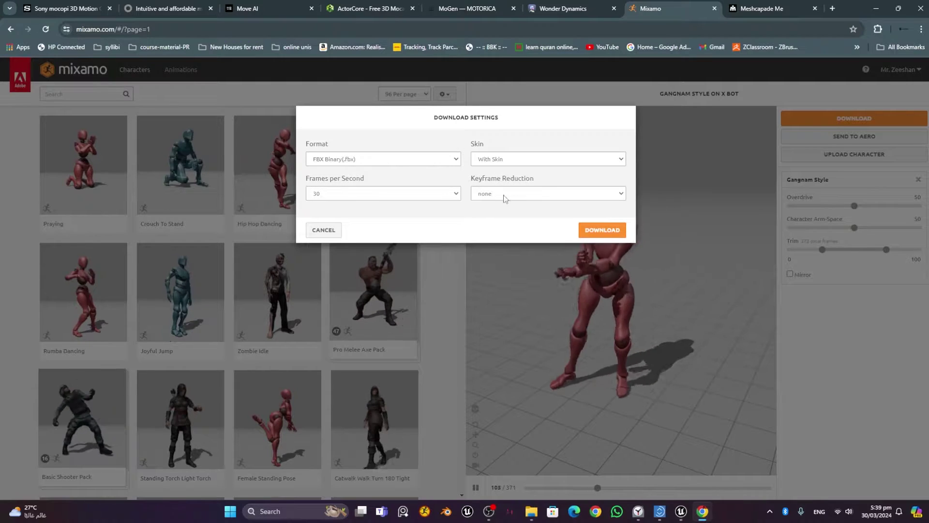
{"action": "left_click", "coordinate": [602, 233]}
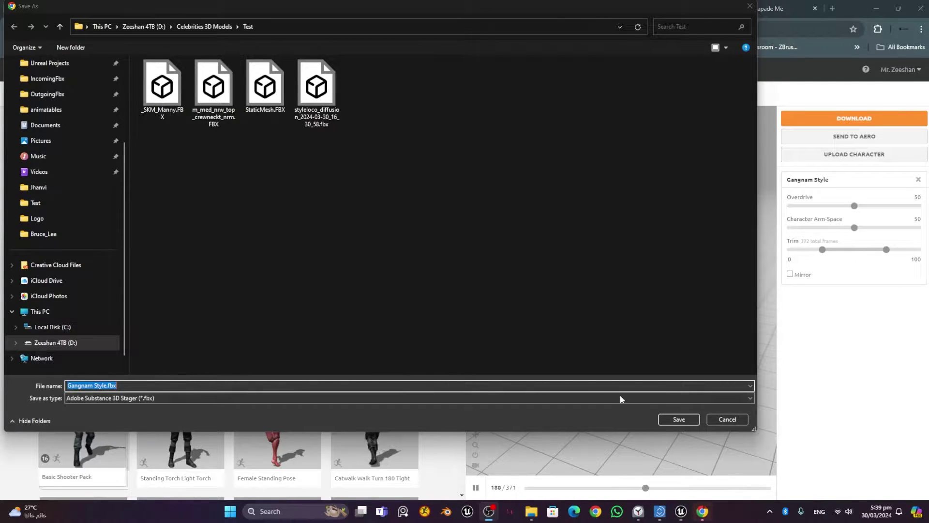
{"action": "left_click", "coordinate": [678, 420]}
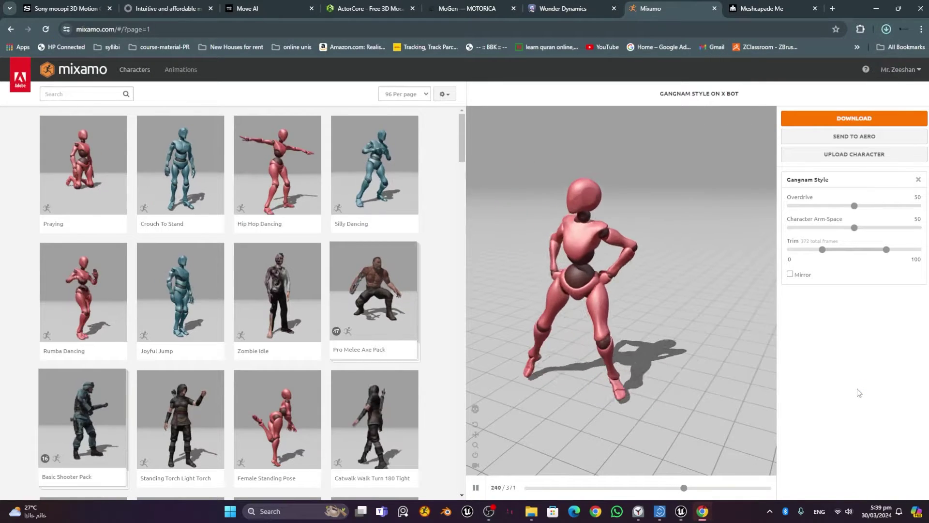
{"action": "left_click", "coordinate": [747, 10]}
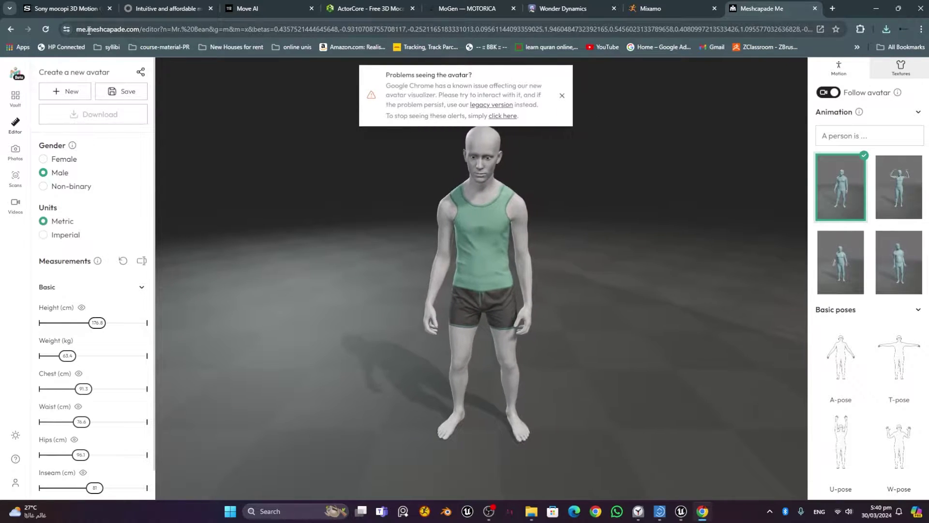
Step: Dismiss Meshcapade Me's browser alert, orbit the avatar, and preview animations before reapplying the first
{"action": "left_click", "coordinate": [563, 96]}
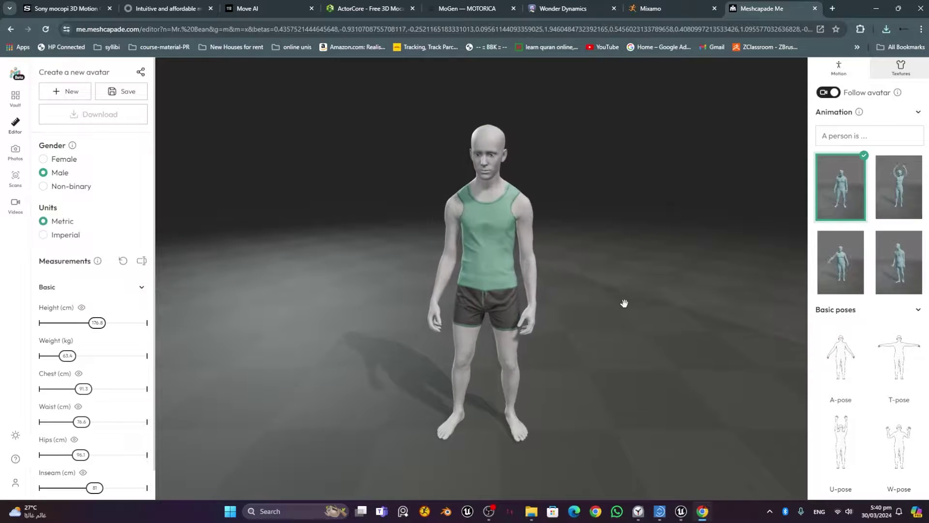
{"action": "mouse_move", "coordinate": [625, 303]}
{"action": "left_mouse_down"}
{"action": "mouse_move", "coordinate": [618, 282]}
{"action": "mouse_move", "coordinate": [554, 297]}
{"action": "mouse_move", "coordinate": [784, 295]}
{"action": "mouse_move", "coordinate": [600, 286]}
{"action": "left_mouse_up"}
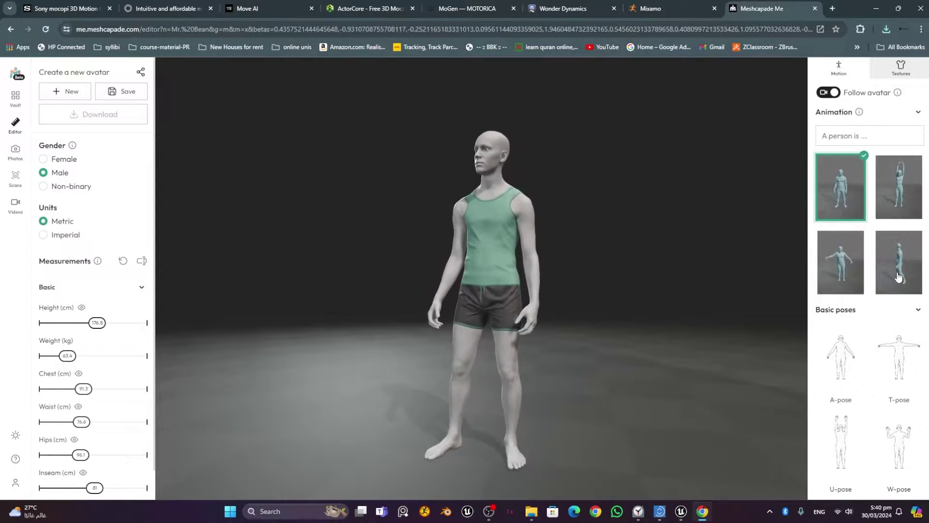
{"action": "left_click", "coordinate": [843, 275]}
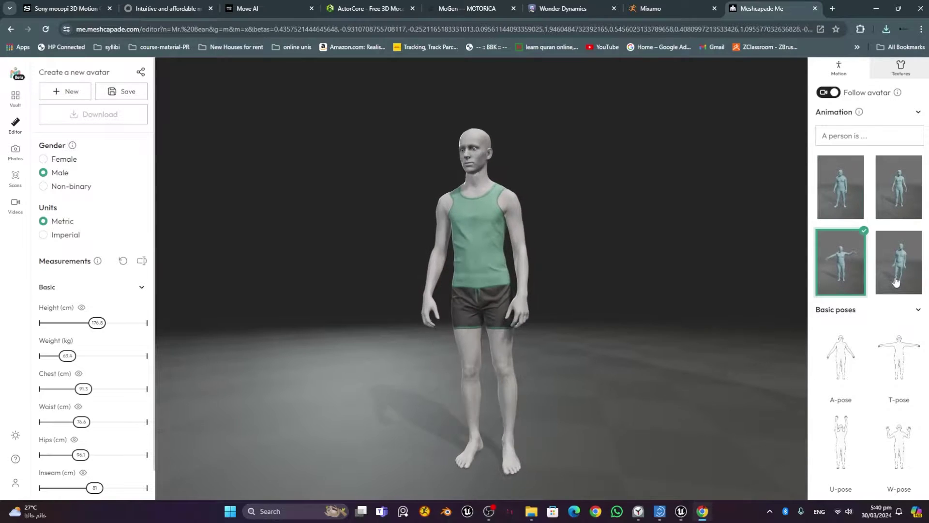
{"action": "left_click", "coordinate": [842, 196]}
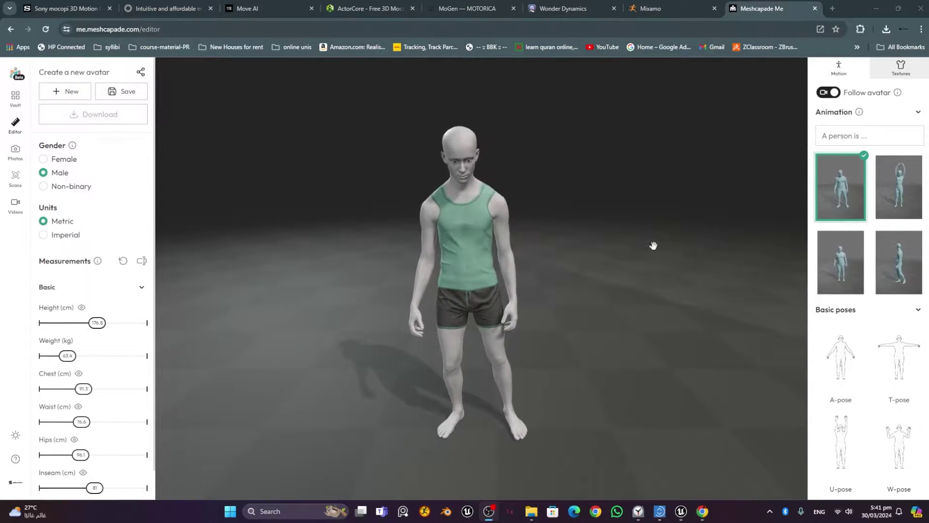
Step: Generate motions from an 'A person is doing crazy' dance prompt and apply the third result
{"action": "left_click", "coordinate": [653, 246]}
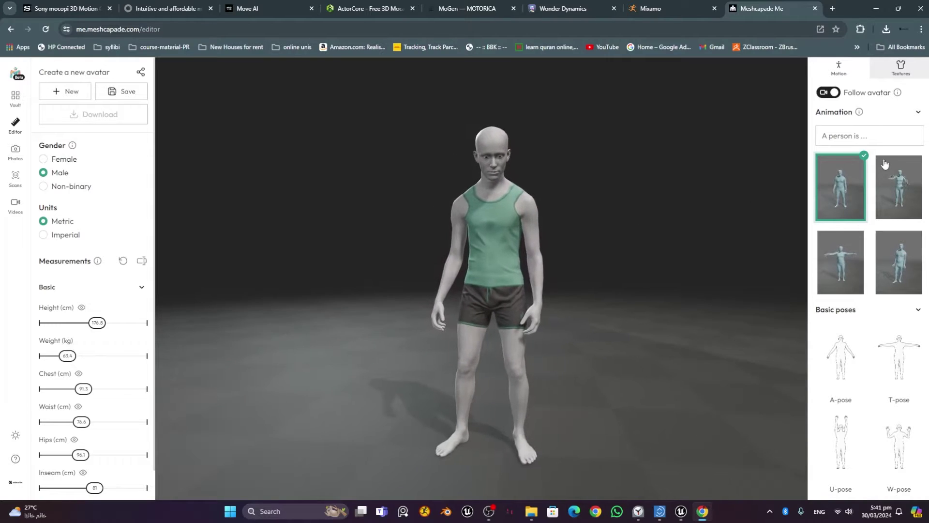
{"action": "left_click", "coordinate": [875, 136]}
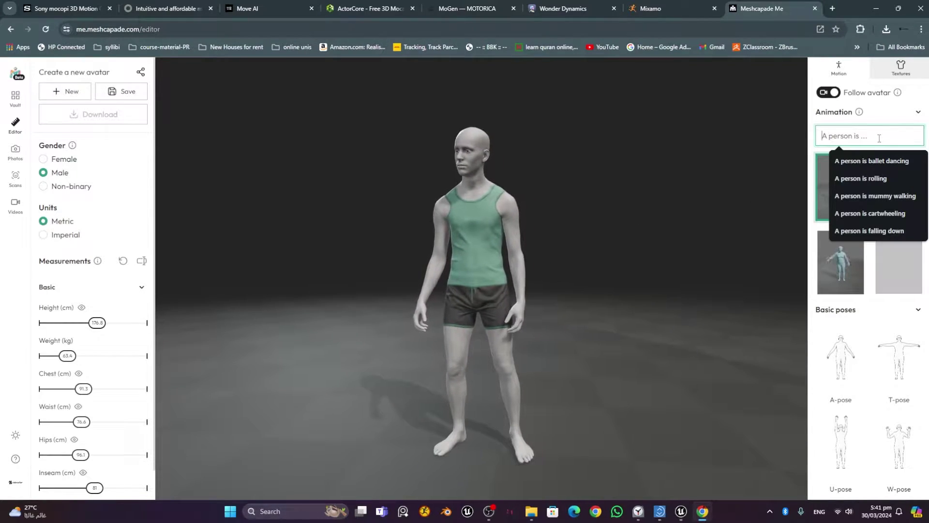
{"action": "type", "text": "Q"}
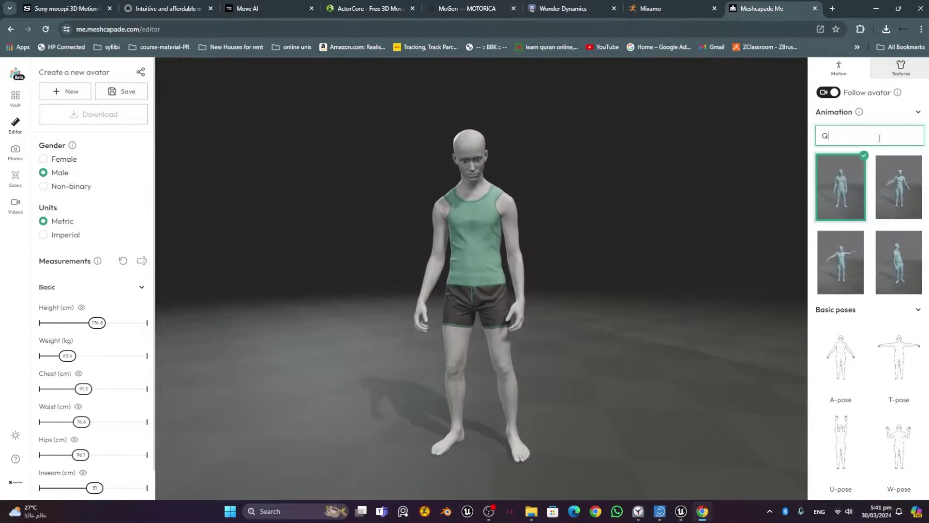
{"action": "type", "text": "A"}
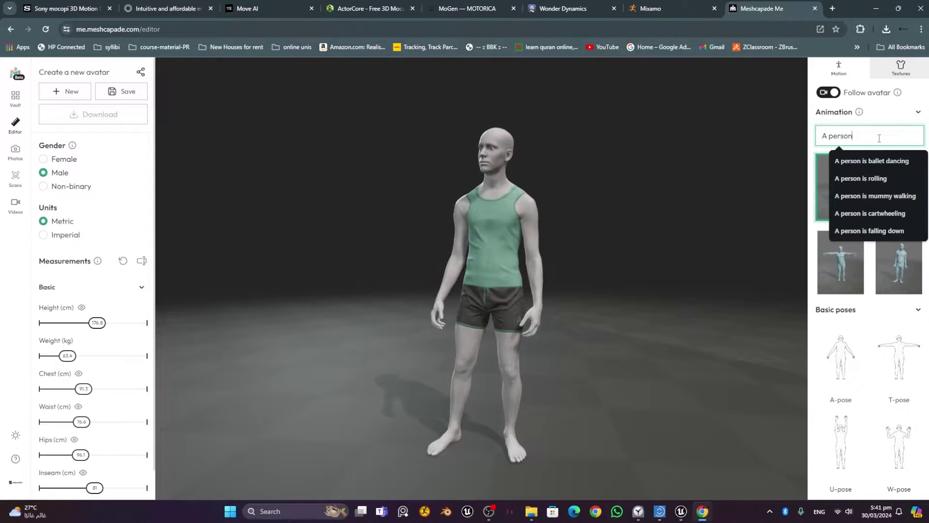
{"action": "type", "text": " person"}
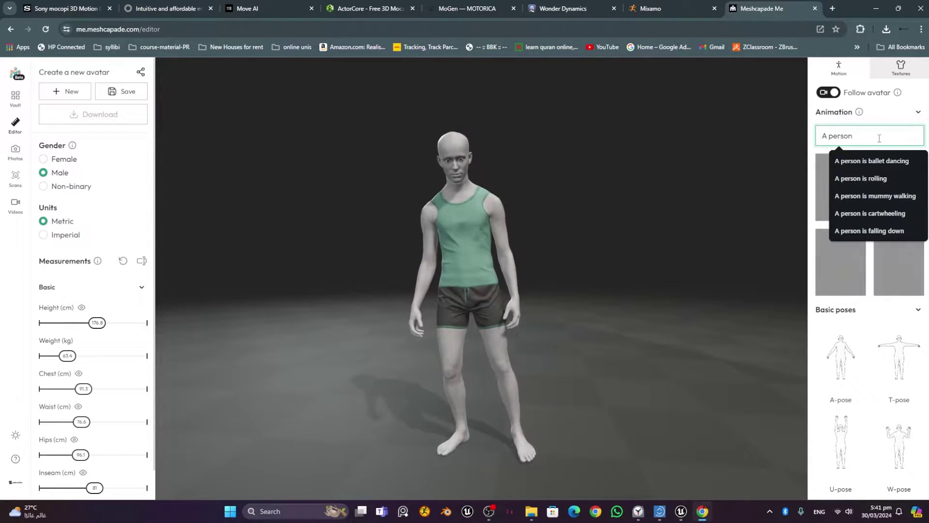
{"action": "type", "text": " is doing crazy danc"}
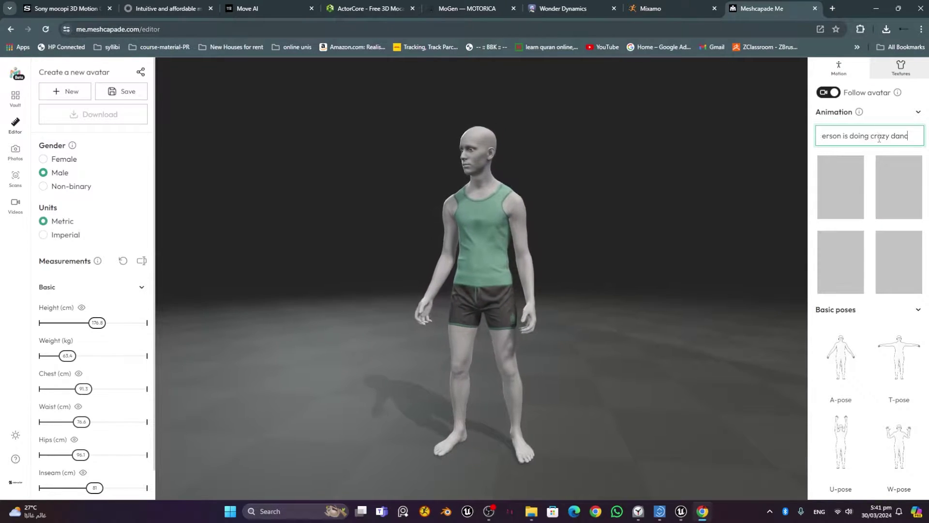
{"action": "key", "text": "Return"}
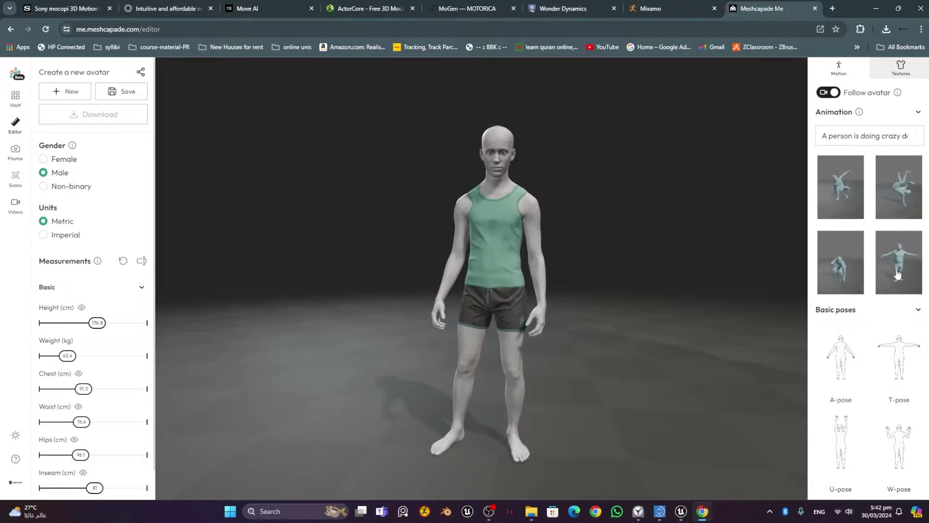
{"action": "left_click", "coordinate": [854, 273]}
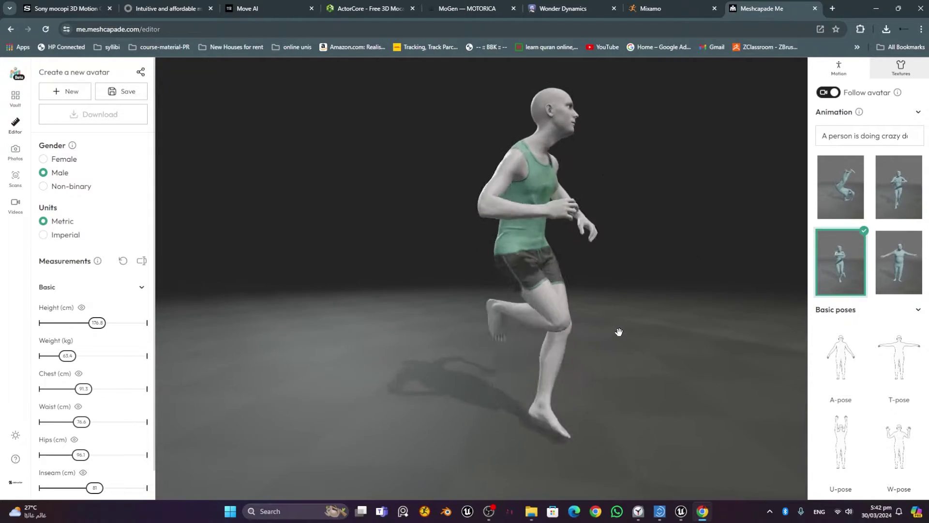
{"action": "scroll", "coordinate": [560, 315], "scroll_direction": "down", "scroll_amount": 3}
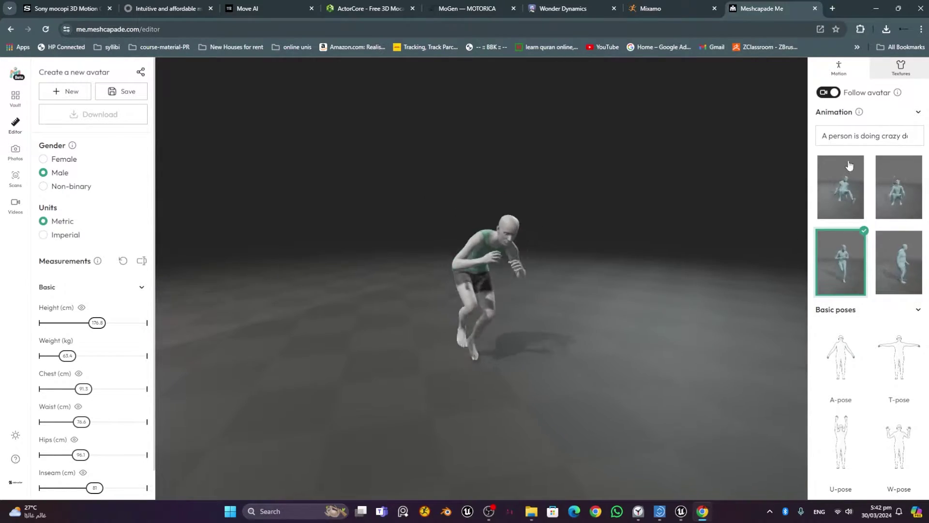
{"action": "left_click", "coordinate": [854, 132]}
Step: Replace the prompt with 'A person doing funny walk' and apply the fourth generated walk
{"action": "key", "text": "ctrl+a"}
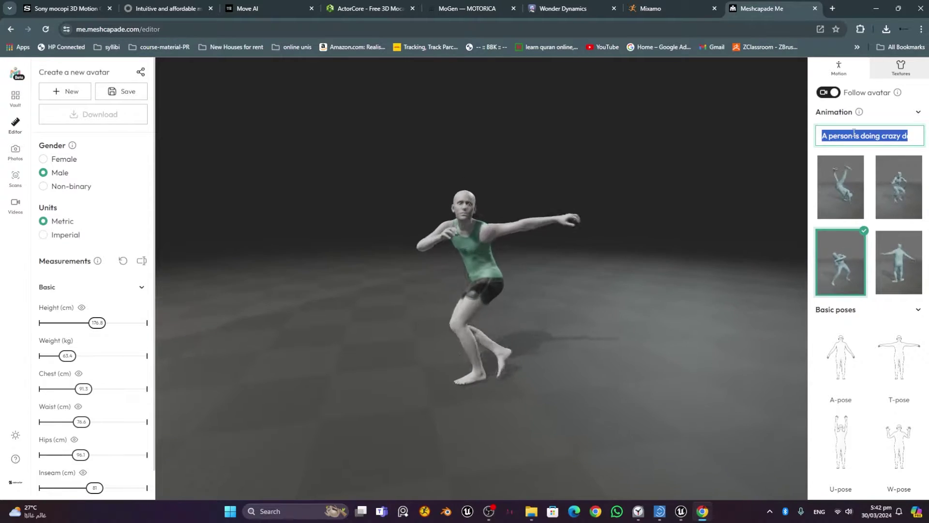
{"action": "type", "text": "A person"}
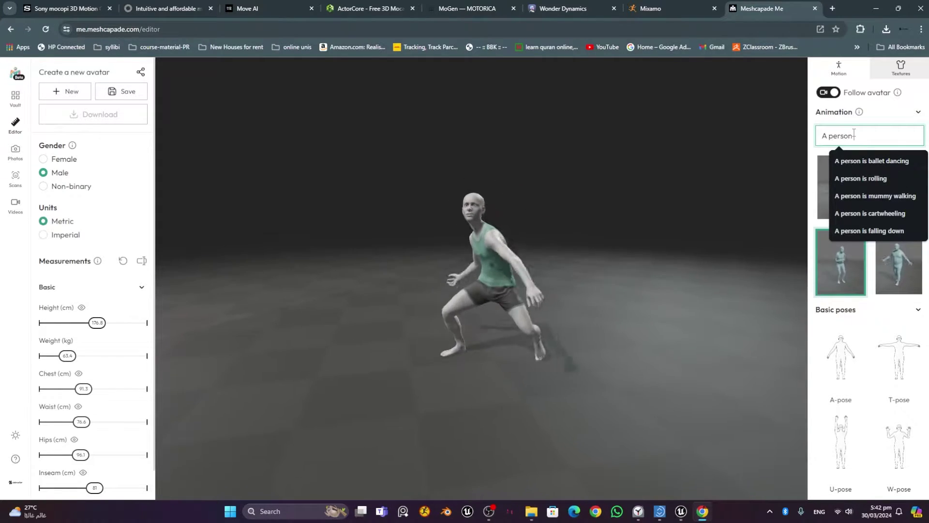
{"action": "type", "text": " doing"}
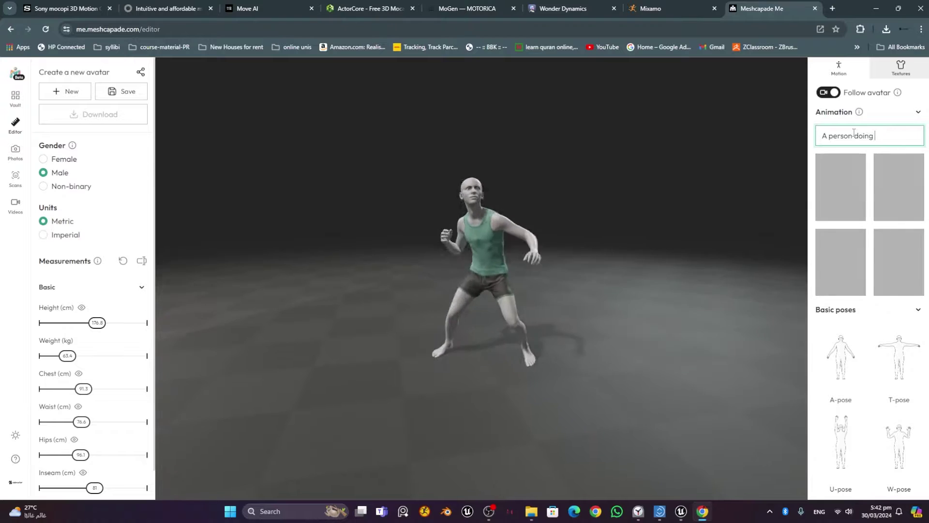
{"action": "type", "text": " funny walk"}
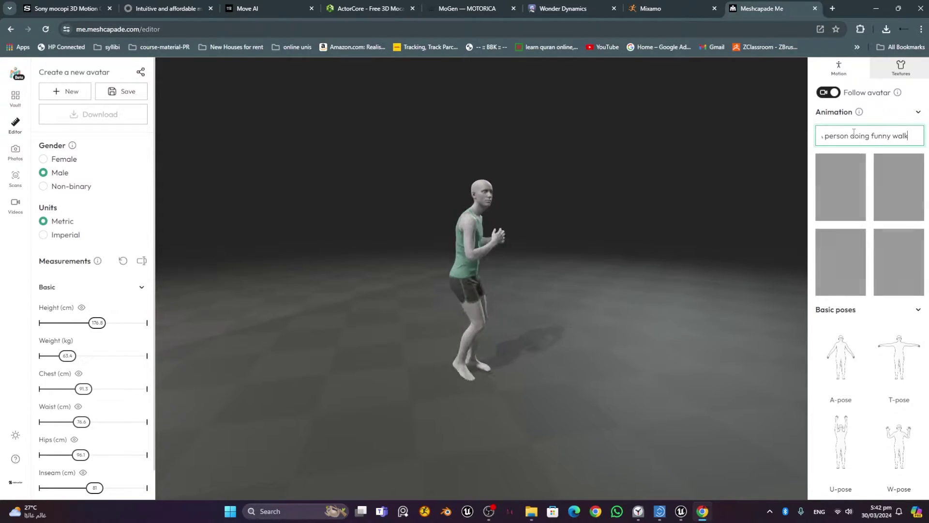
{"action": "key", "text": "Return"}
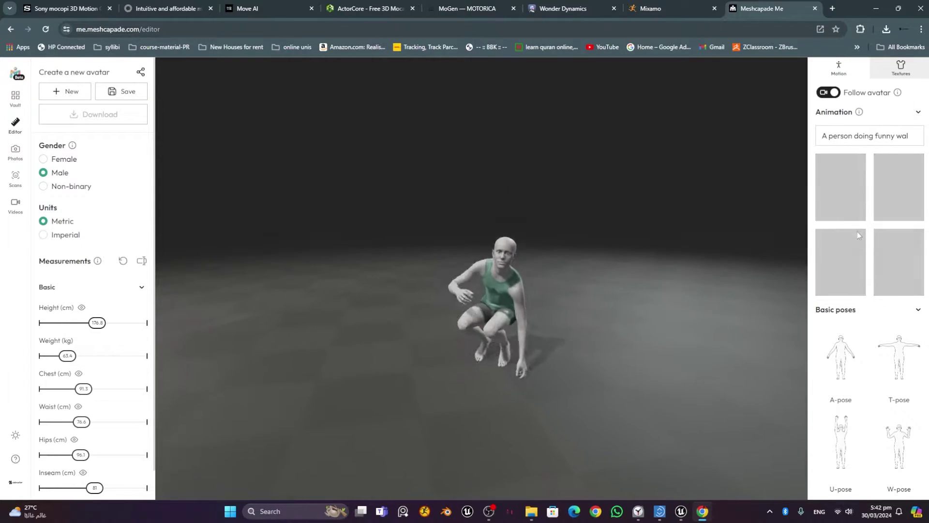
{"action": "left_click", "coordinate": [902, 268]}
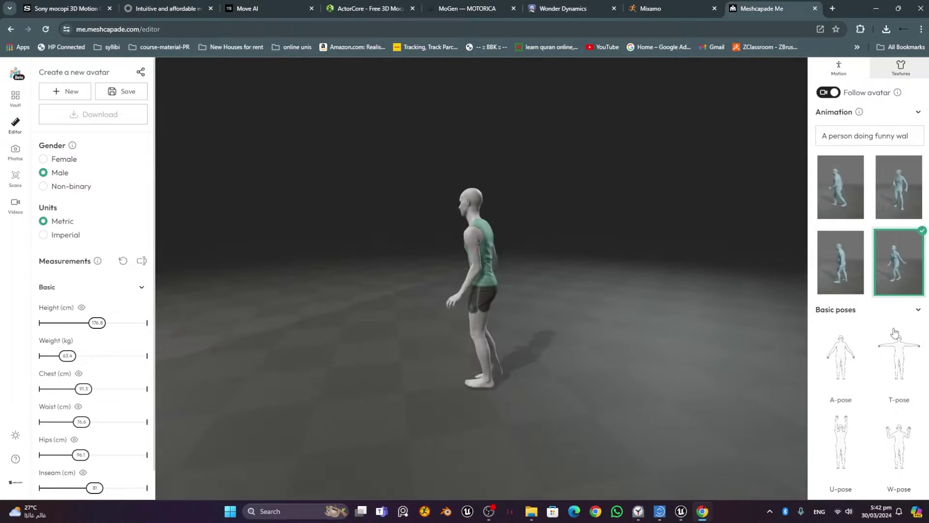
{"action": "left_click_drag", "start_coordinate": [538, 305], "coordinate": [699, 290]}
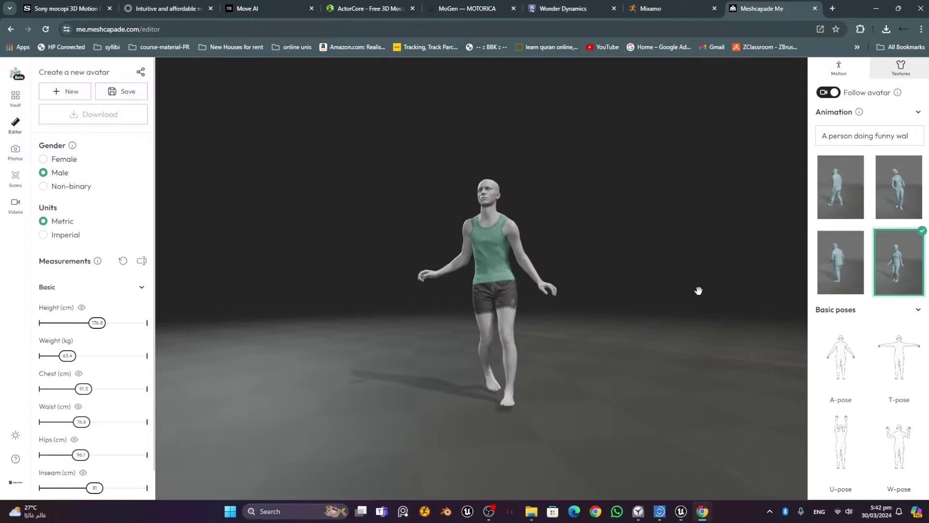
Step: Browse the photo-based avatar creation samples in Meshcapade Me
{"action": "left_click", "coordinate": [16, 151]}
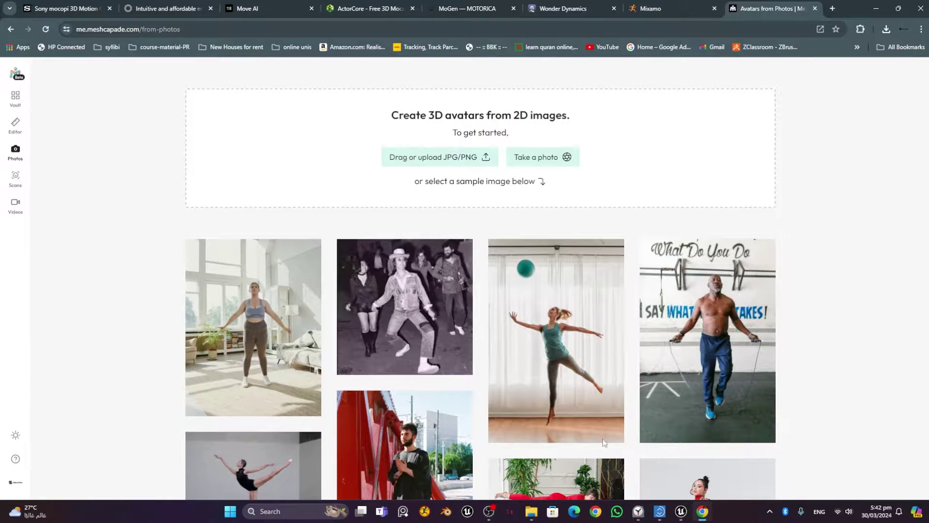
{"action": "scroll", "coordinate": [626, 322], "scroll_direction": "down", "scroll_amount": 2}
{"action": "scroll", "coordinate": [626, 322], "scroll_direction": "down", "scroll_amount": 1}
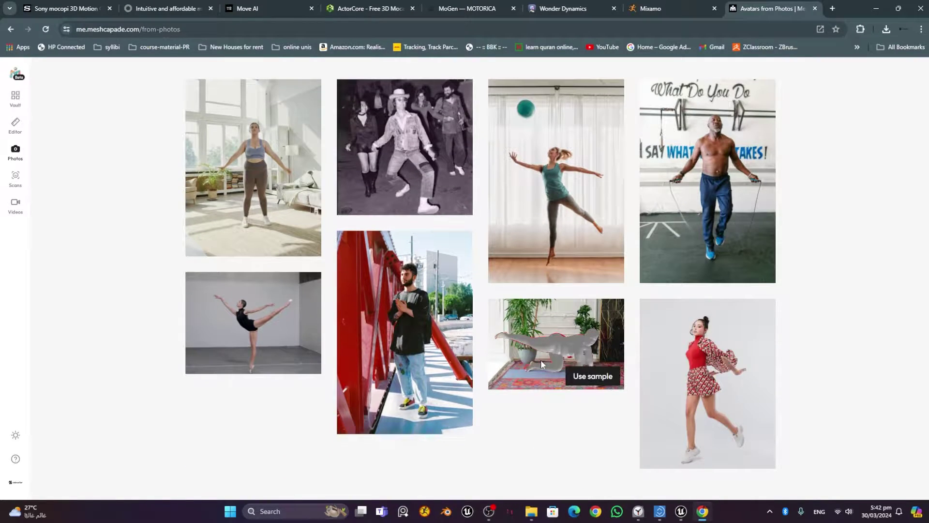
{"action": "scroll", "coordinate": [747, 321], "scroll_direction": "up", "scroll_amount": 3}
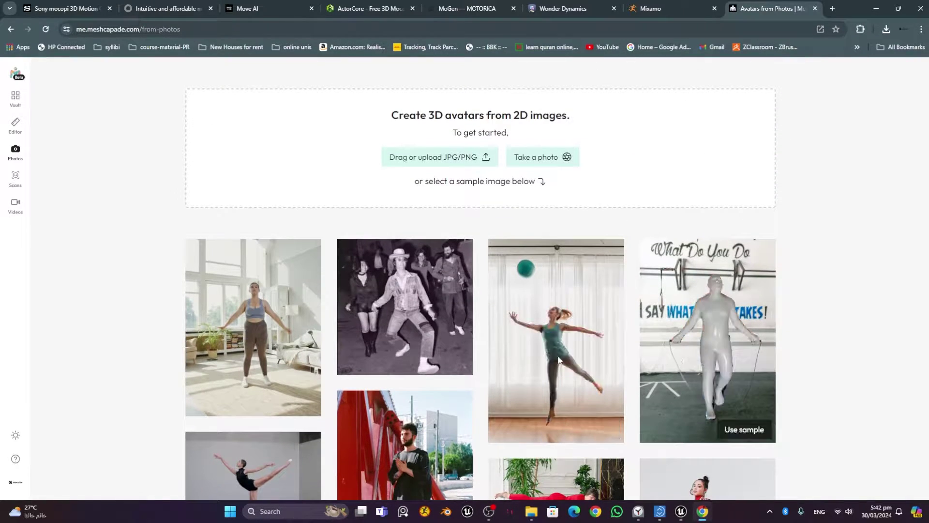
Step: Look through the video-based samples, then view the Vault's saved avatars
{"action": "left_click", "coordinate": [22, 214]}
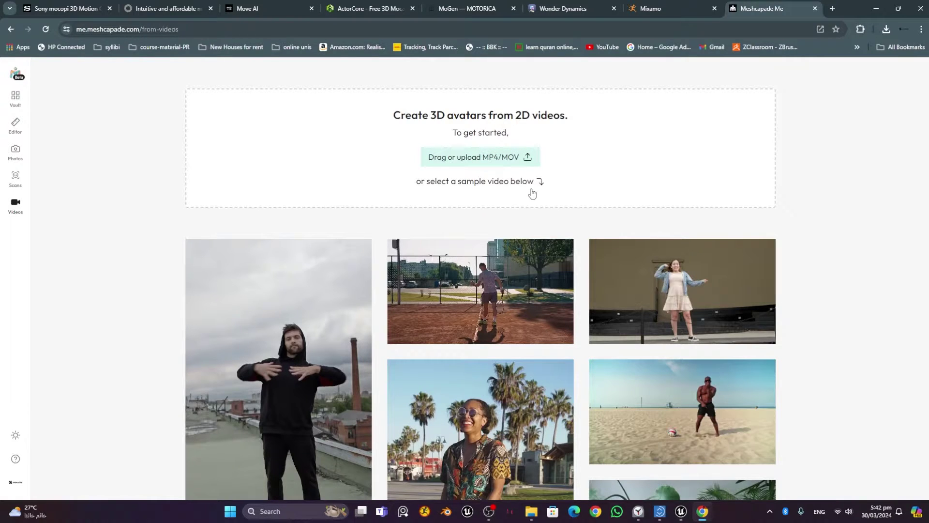
{"action": "scroll", "coordinate": [532, 194], "scroll_direction": "down", "scroll_amount": 2}
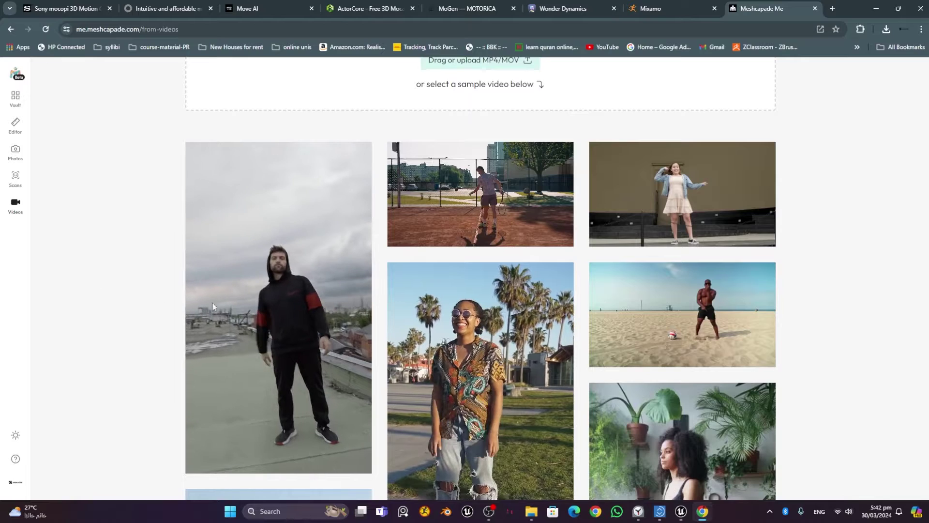
{"action": "left_click", "coordinate": [16, 100]}
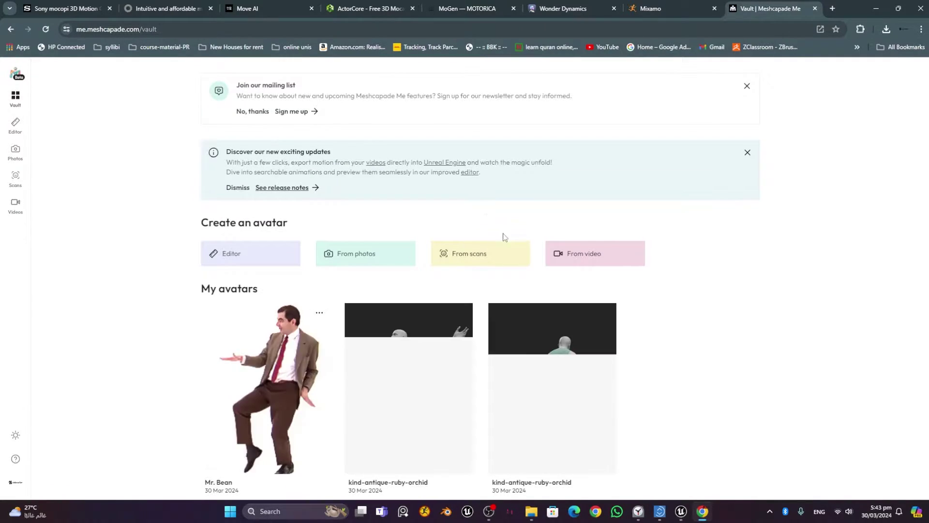
{"action": "scroll", "coordinate": [300, 429], "scroll_direction": "down", "scroll_amount": 1}
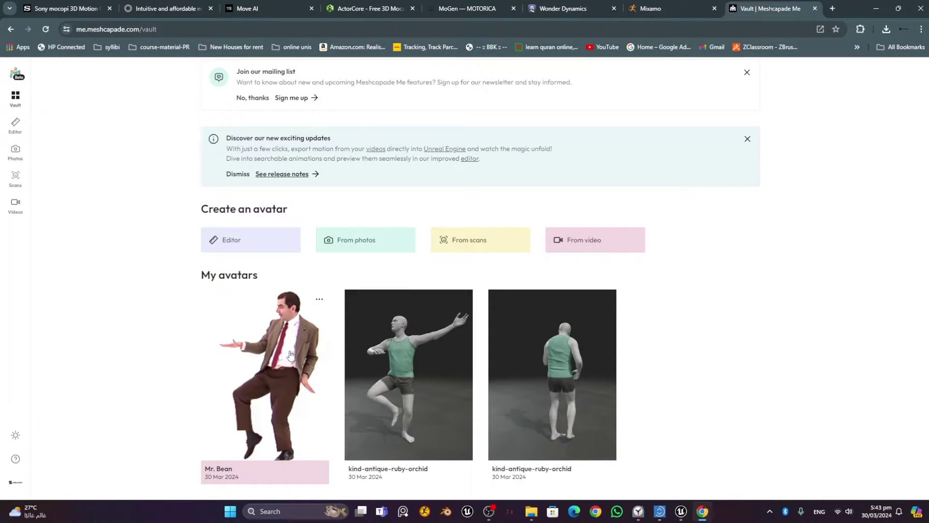
Step: In the editor, try the Mr. Bean motion, then apply the kind-antique-ruby-orchid motion
{"action": "left_click", "coordinate": [18, 130]}
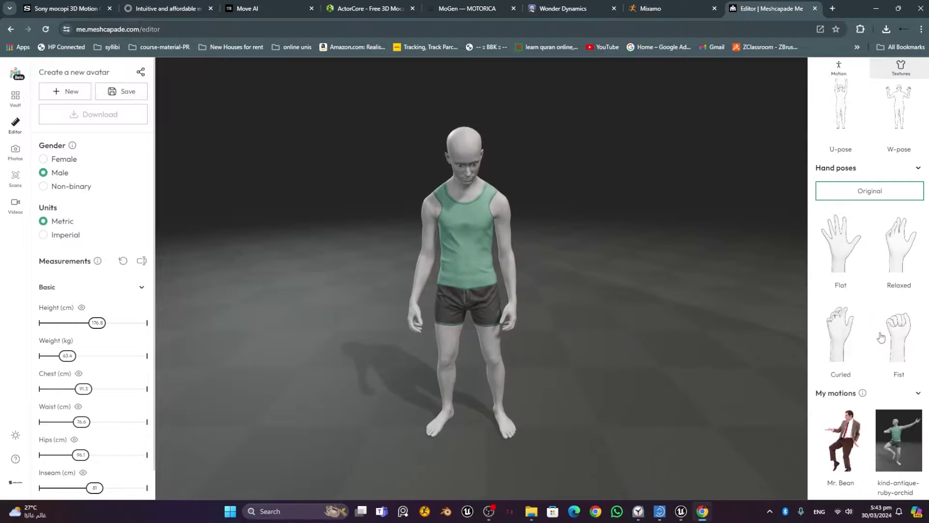
{"action": "scroll", "coordinate": [881, 338], "scroll_direction": "down", "scroll_amount": 4}
{"action": "left_click", "coordinate": [847, 273]}
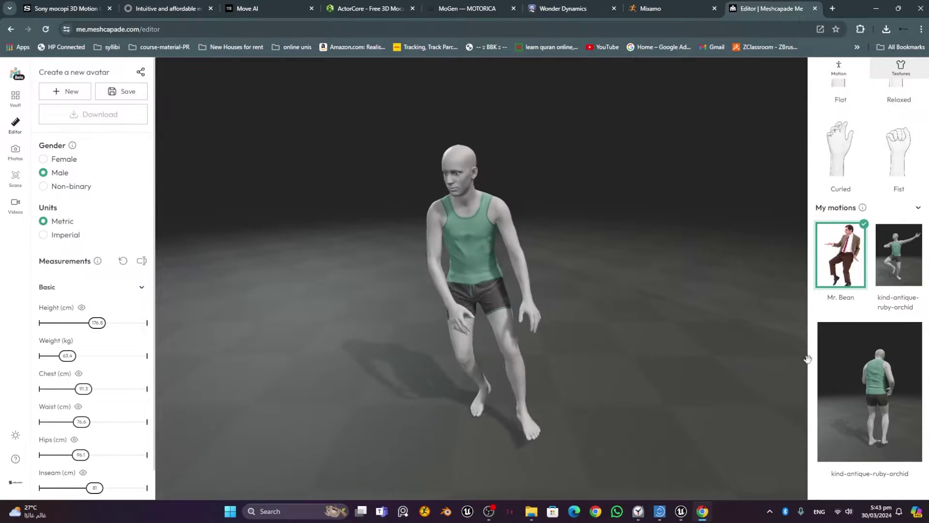
{"action": "left_click", "coordinate": [895, 270]}
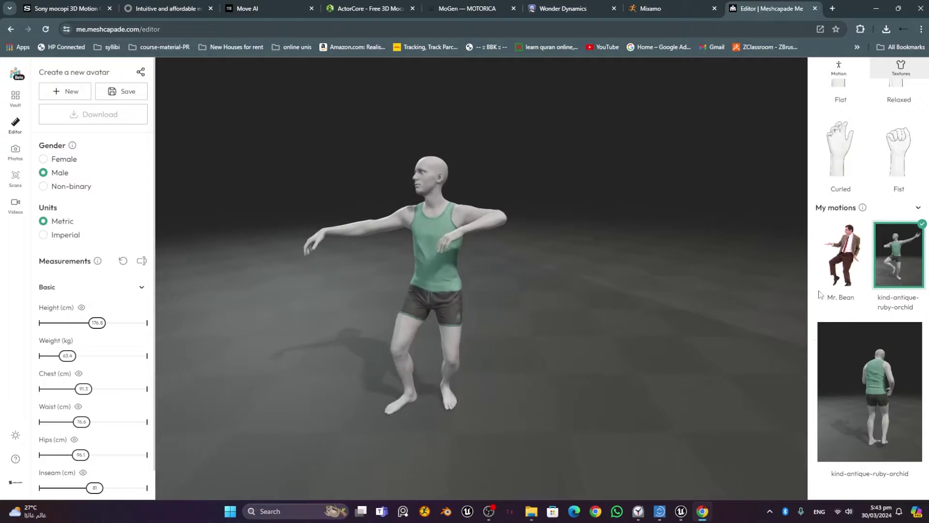
{"action": "scroll", "coordinate": [871, 300], "scroll_direction": "up", "scroll_amount": 10}
{"action": "scroll", "coordinate": [869, 282], "scroll_direction": "down", "scroll_amount": 10}
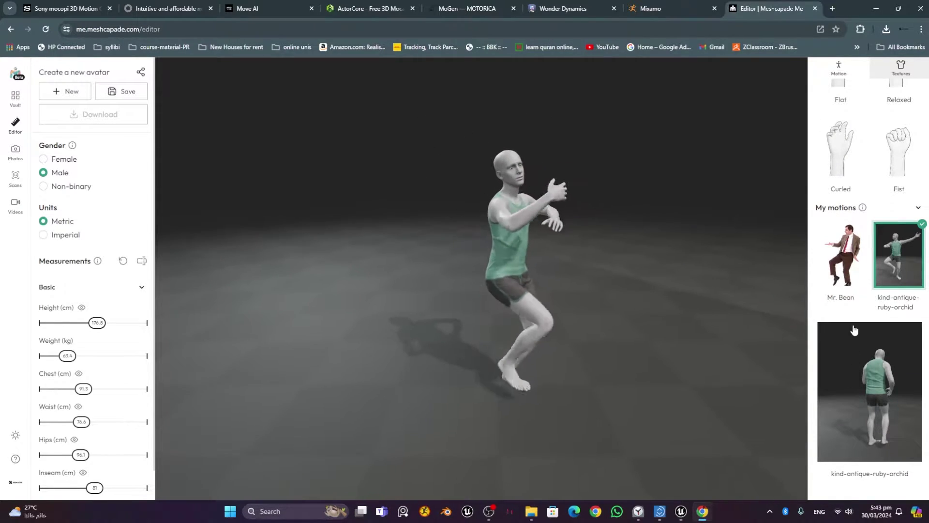
{"action": "scroll", "coordinate": [854, 330], "scroll_direction": "up", "scroll_amount": 10}
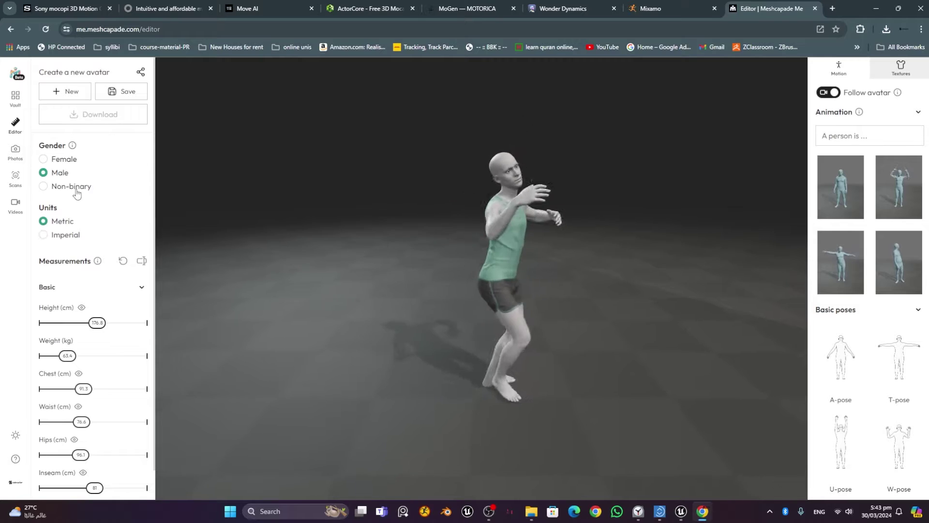
Step: Restart the chosen motion and save the avatar under the name 'Kathak Dance'
{"action": "left_click", "coordinate": [120, 91]}
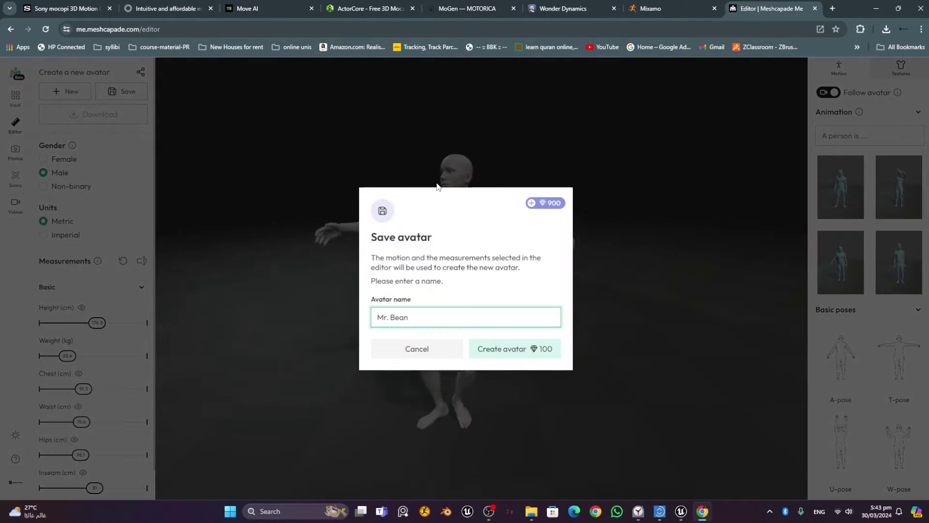
{"action": "left_click", "coordinate": [426, 353]}
{"action": "scroll", "coordinate": [894, 271], "scroll_direction": "down", "scroll_amount": 10}
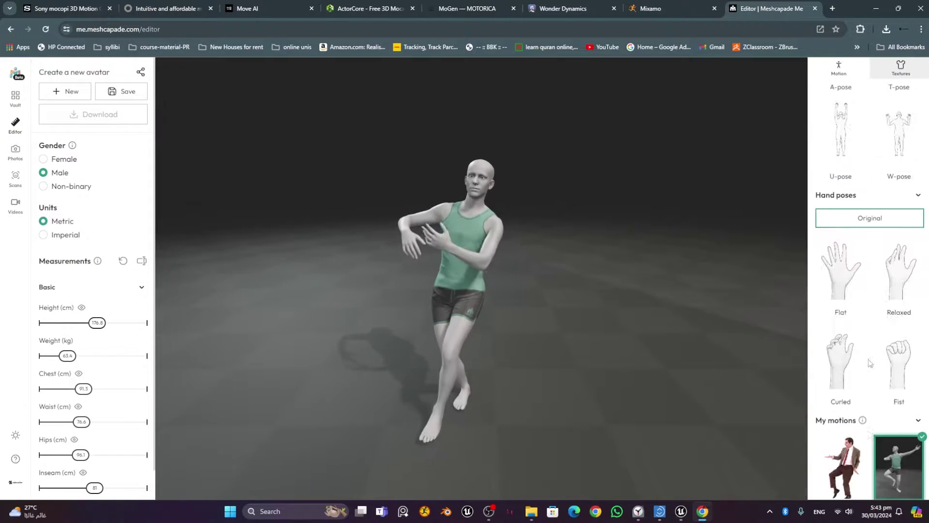
{"action": "left_click", "coordinate": [894, 270]}
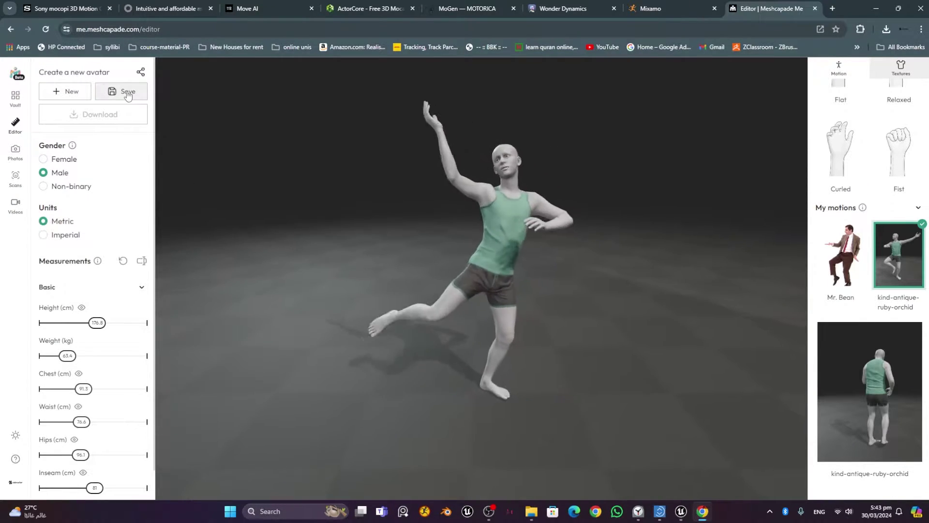
{"action": "scroll", "coordinate": [857, 244], "scroll_direction": "up", "scroll_amount": 6}
{"action": "scroll", "coordinate": [857, 245], "scroll_direction": "up", "scroll_amount": 4}
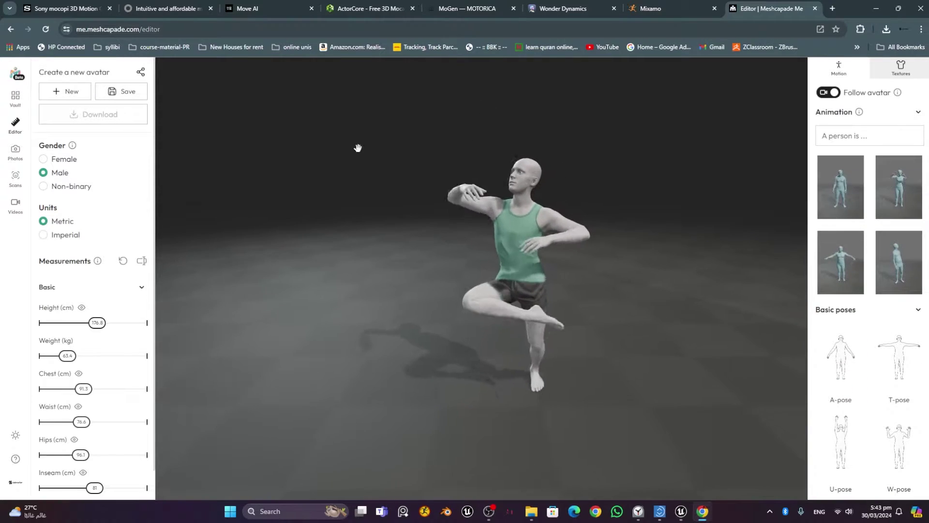
{"action": "left_click", "coordinate": [122, 91]}
{"action": "type", "text": "Mr. Bean"}
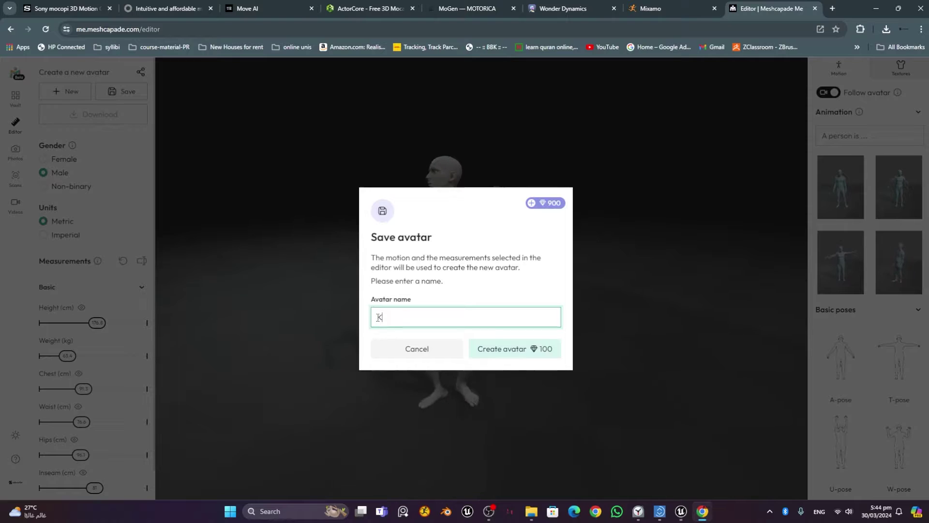
{"action": "type", "text": "Kathak"}
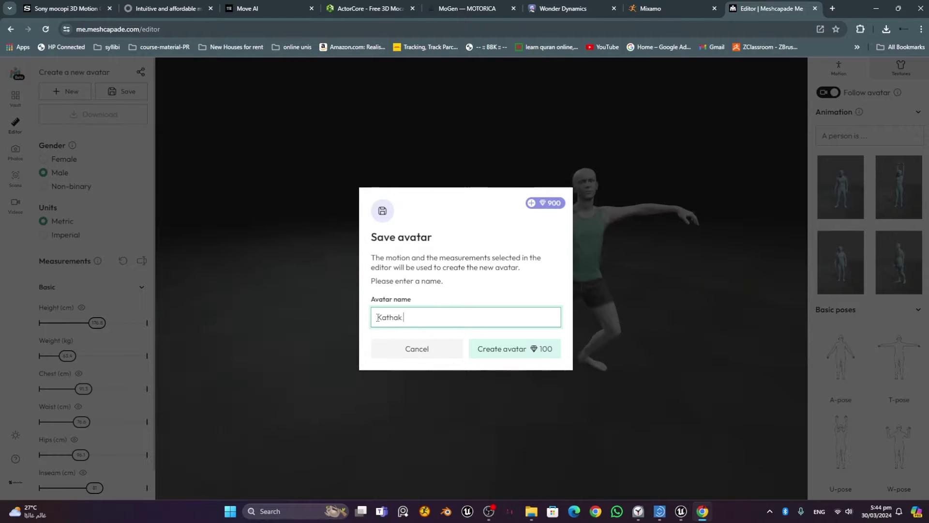
{"action": "type", "text": " Dance"}
{"action": "key", "text": "Return"}
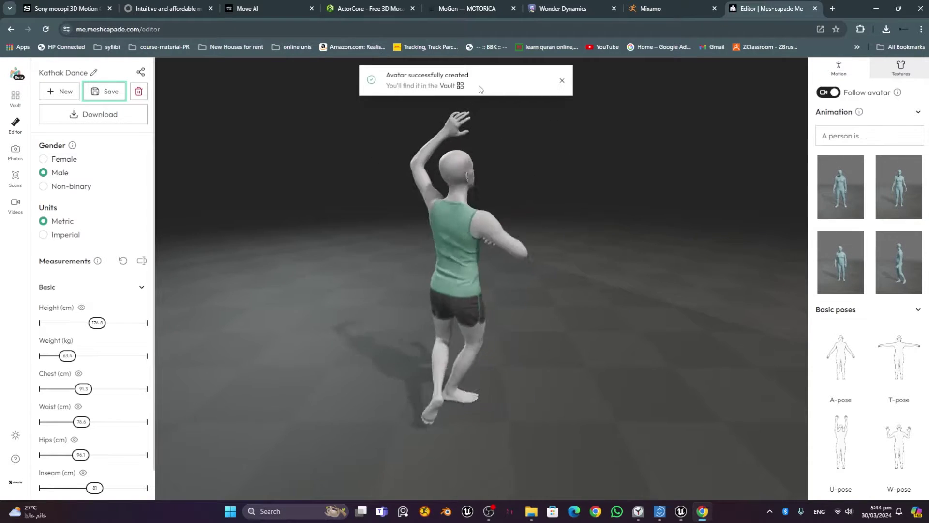
Step: Download the avatar as FBX with Unreal compatibility, saved as Kathak_Dance_Org.fbx in Test
{"action": "left_click", "coordinate": [107, 120]}
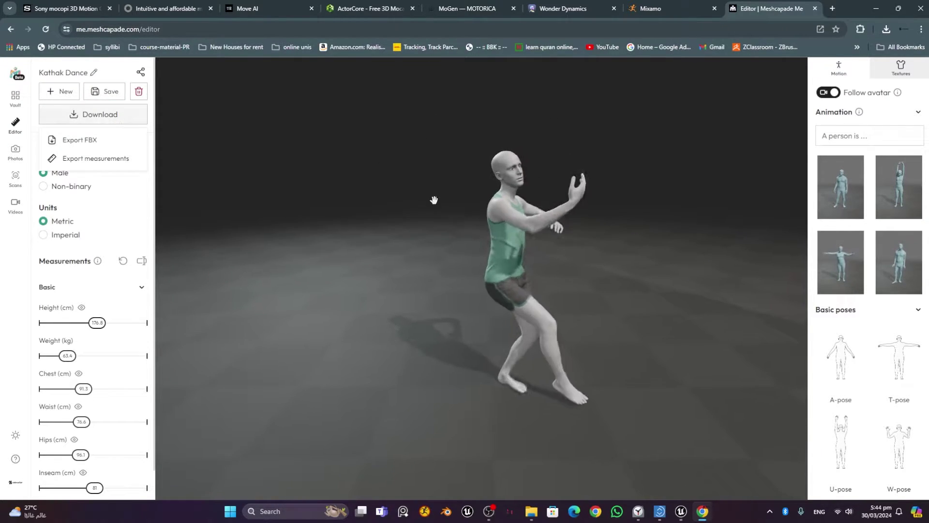
{"action": "left_click", "coordinate": [80, 140]}
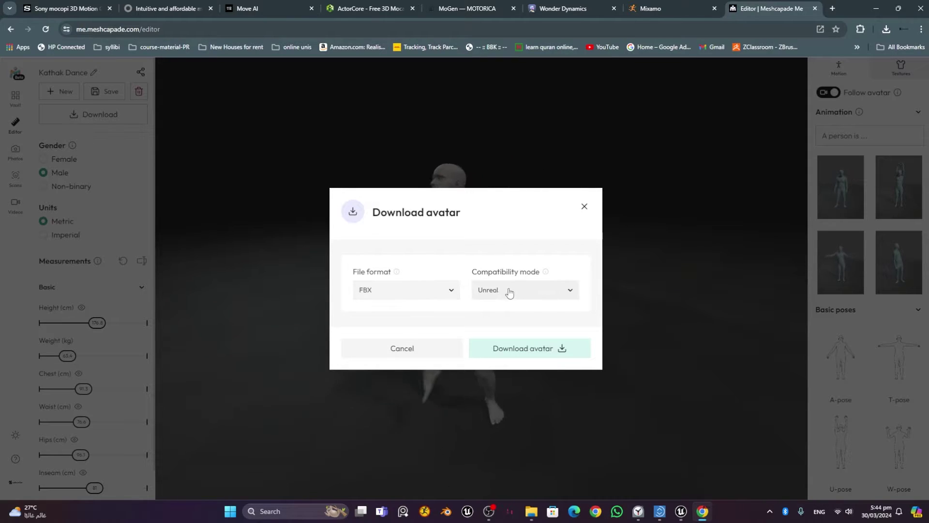
{"action": "left_click", "coordinate": [527, 292]}
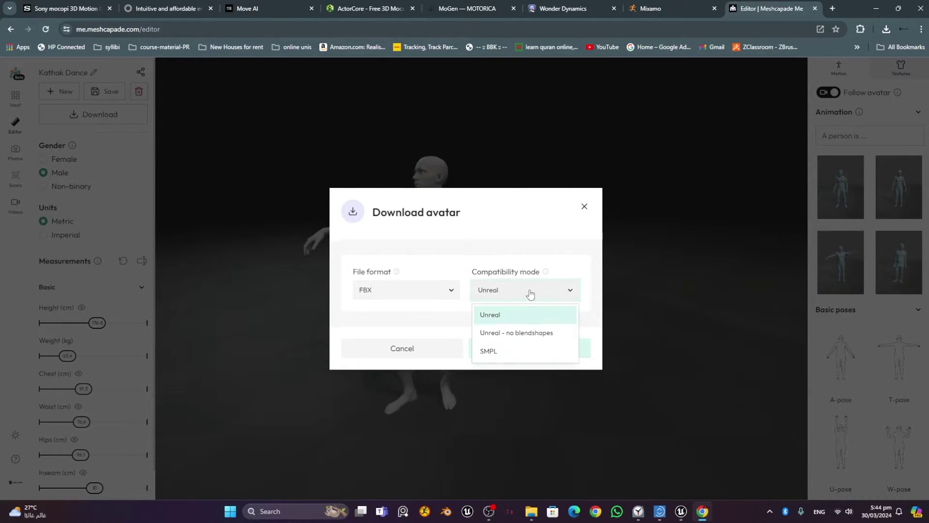
{"action": "left_click", "coordinate": [554, 250]}
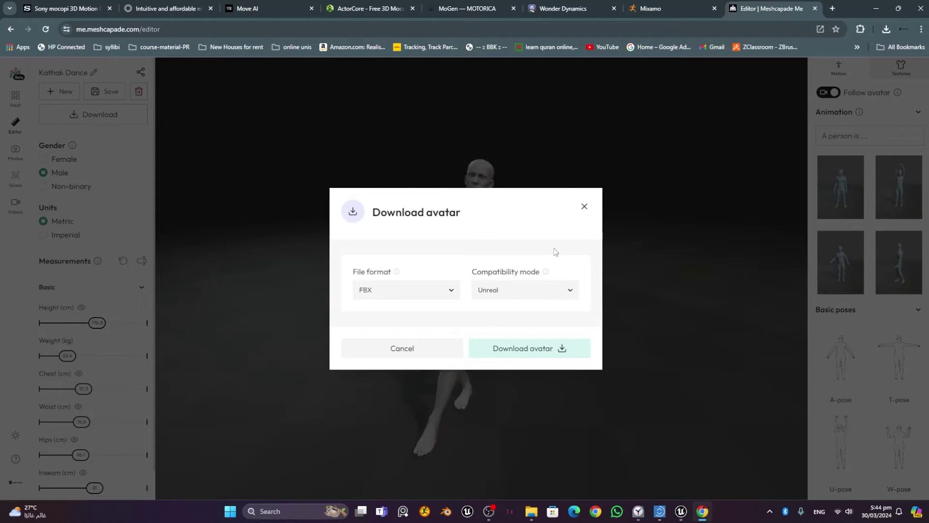
{"action": "left_click", "coordinate": [551, 351]}
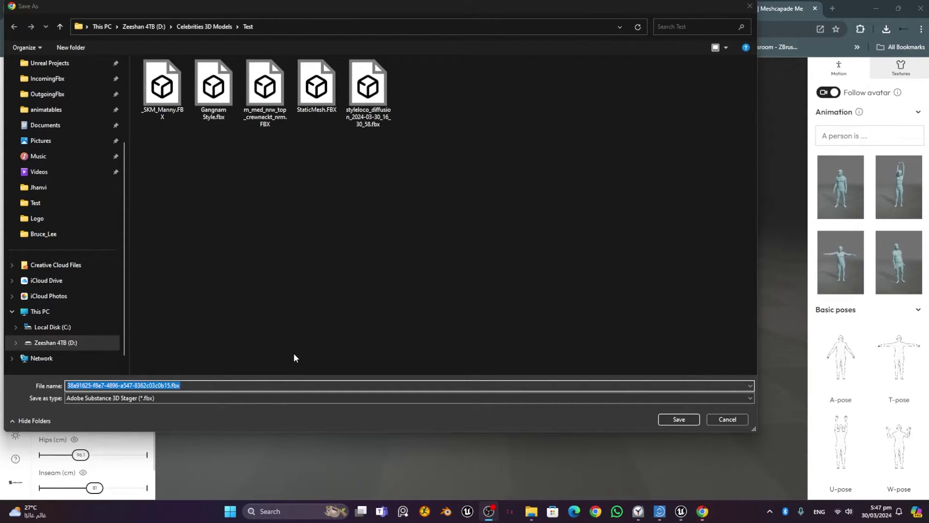
{"action": "left_click", "coordinate": [193, 383]}
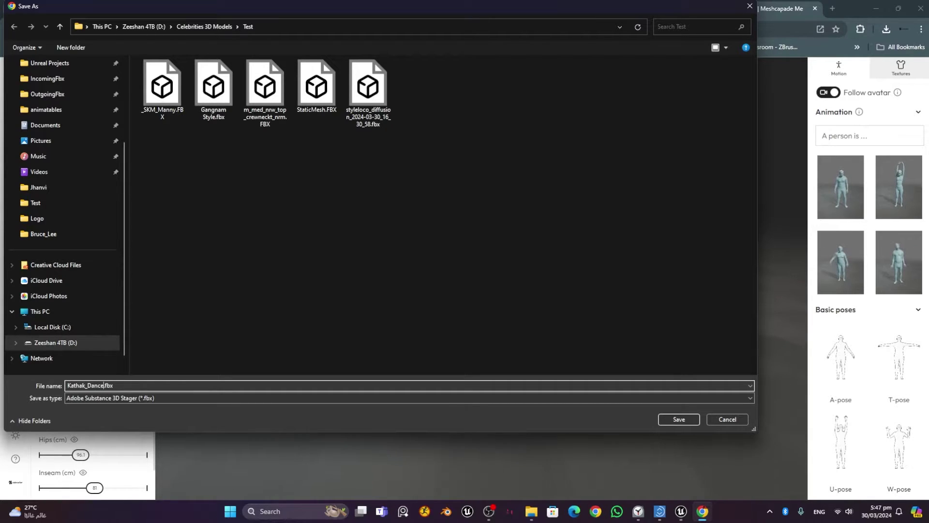
{"action": "type", "text": "0"}
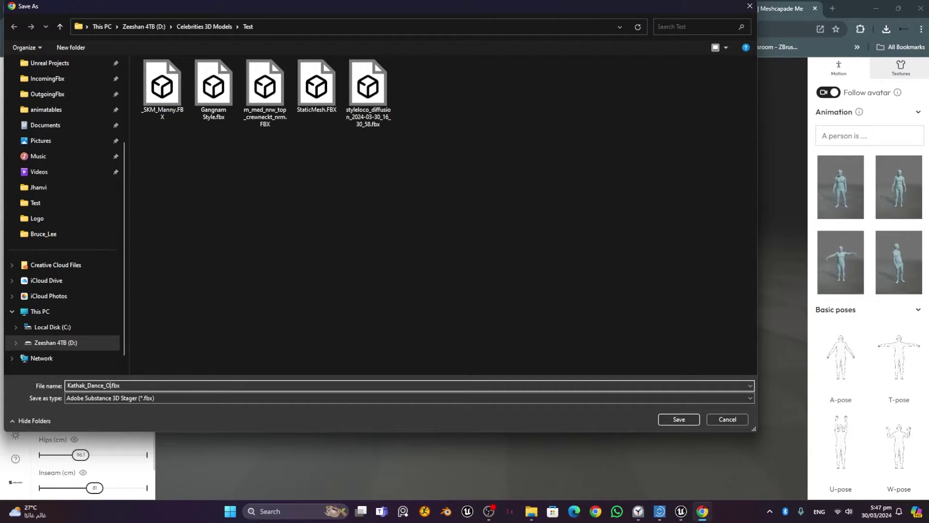
{"action": "key", "text": "Return"}
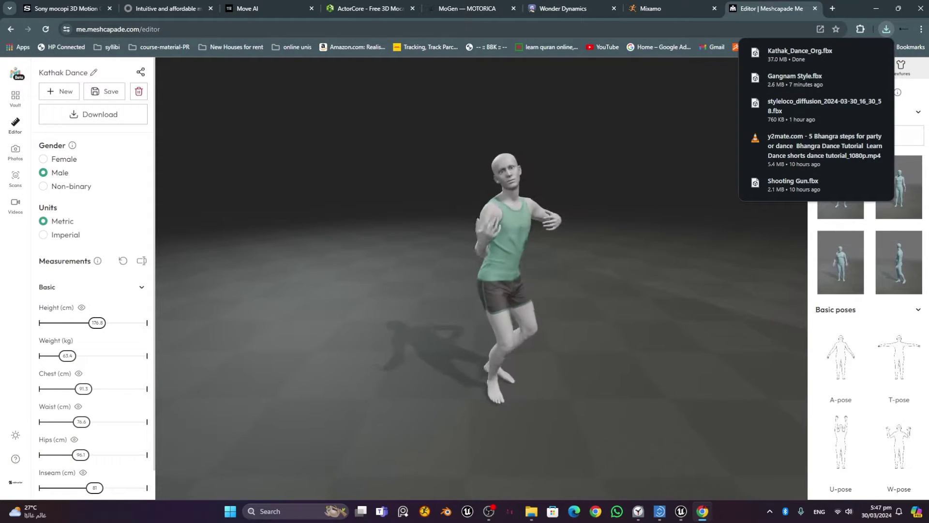
Step: Switch to the Unreal Editor and open the Content/Animations folder
{"action": "left_click", "coordinate": [772, 9]}
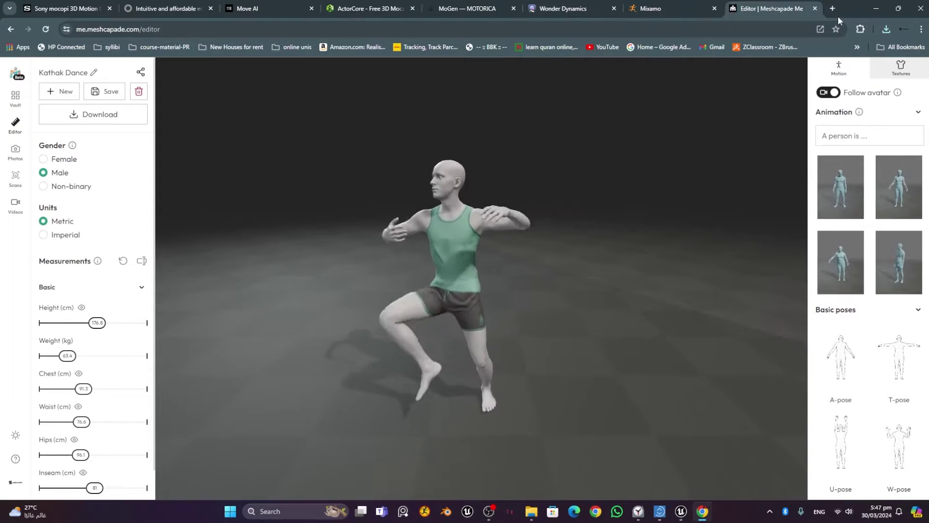
{"action": "left_click", "coordinate": [680, 512]}
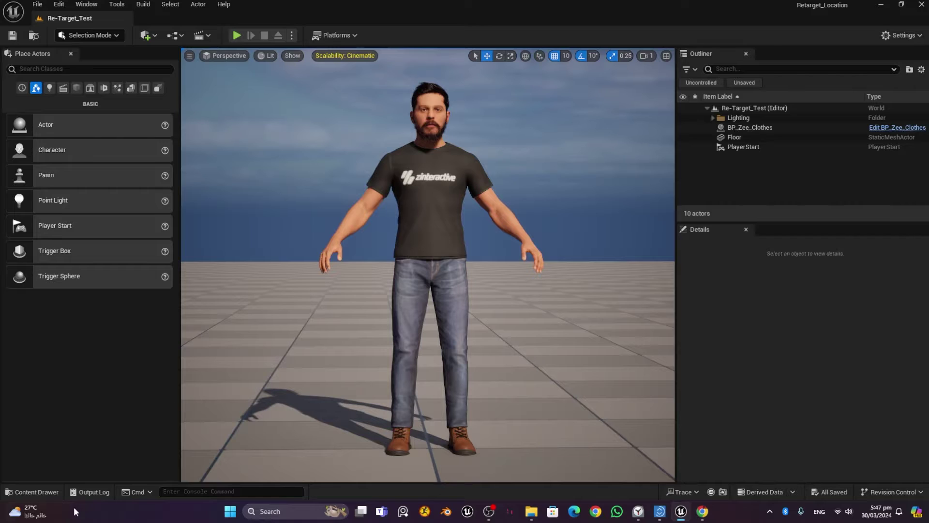
{"action": "left_click", "coordinate": [47, 490]}
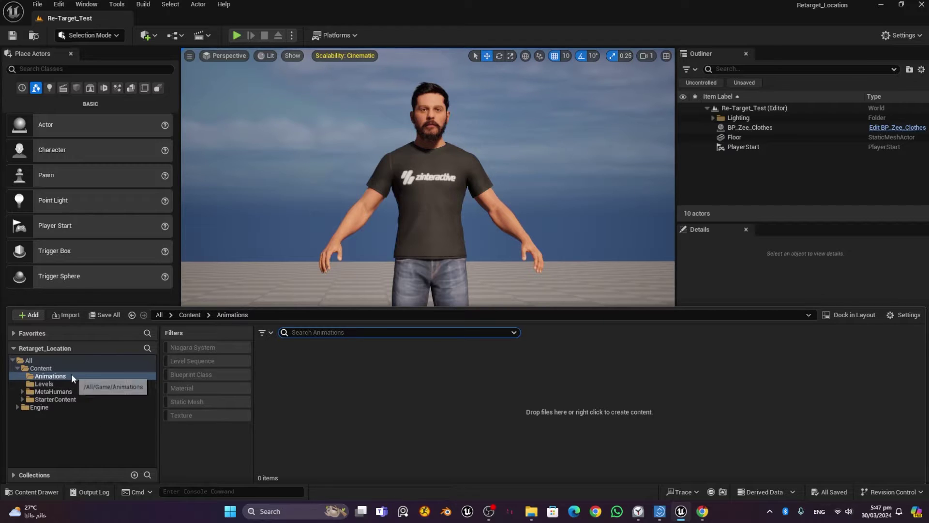
{"action": "right_click", "coordinate": [308, 388]}
{"action": "mouse_move", "coordinate": [308, 387]}
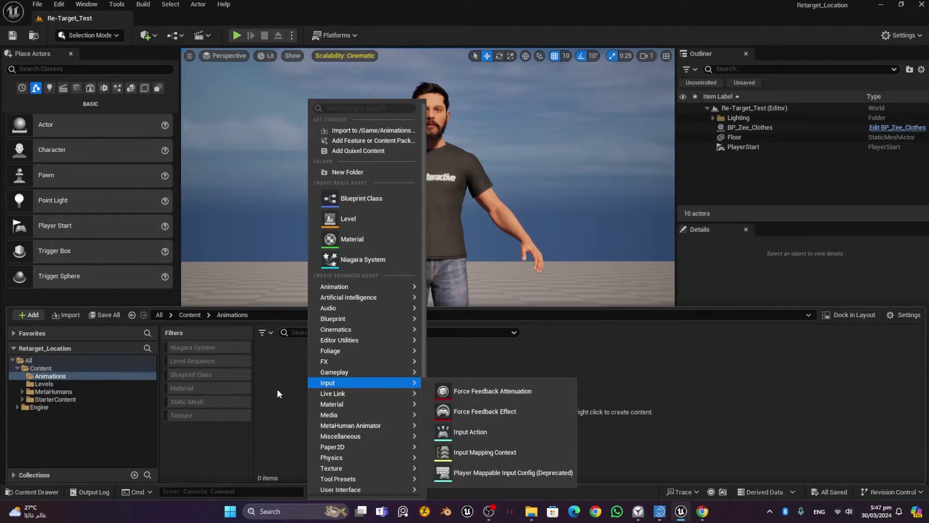
{"action": "left_click", "coordinate": [339, 130]}
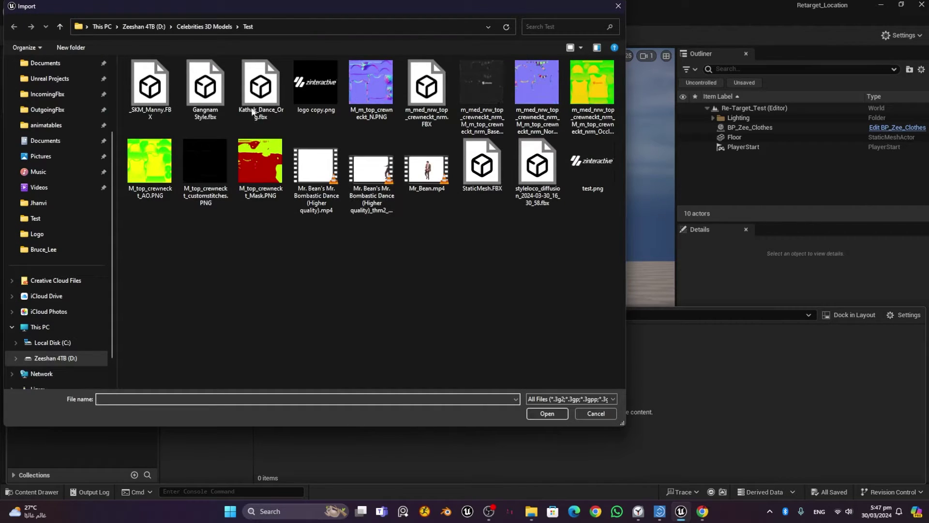
{"action": "left_click", "coordinate": [598, 413]}
Step: Create two subfolders in Animations named Mixamo and Meshcapade
{"action": "right_click", "coordinate": [308, 389]}
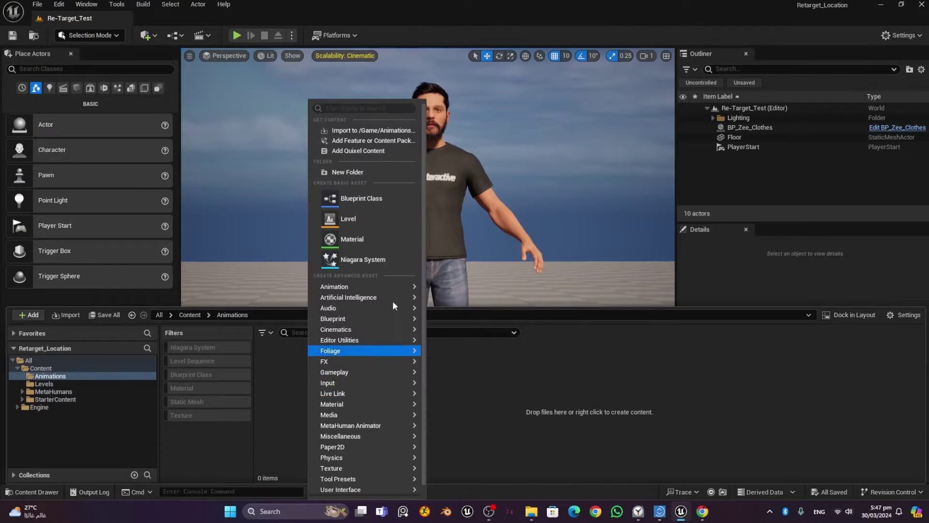
{"action": "left_click", "coordinate": [367, 173]}
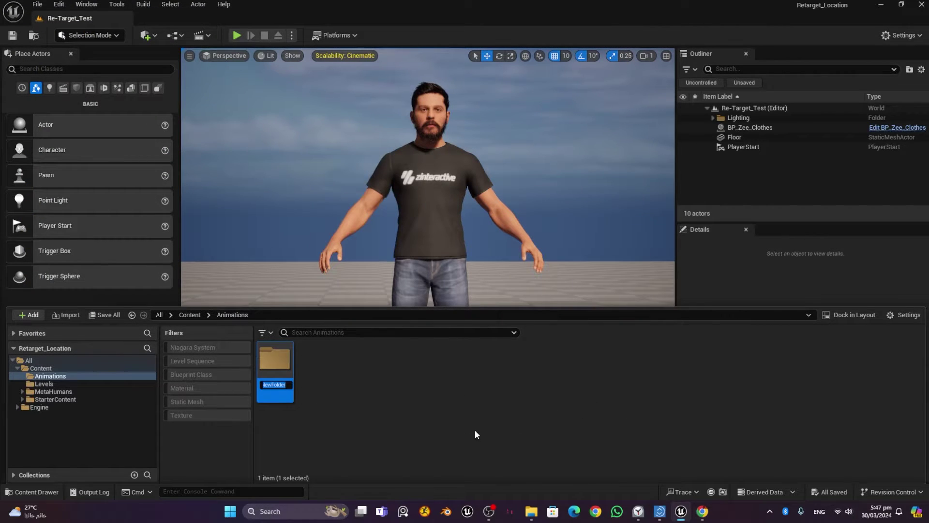
{"action": "type", "text": "Mixamo"}
{"action": "key", "text": "Return"}
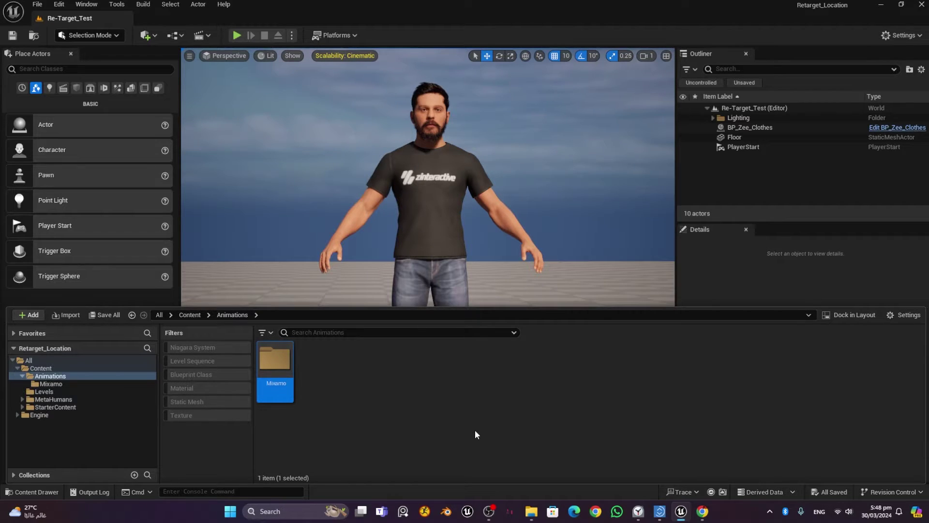
{"action": "right_click", "coordinate": [340, 364]}
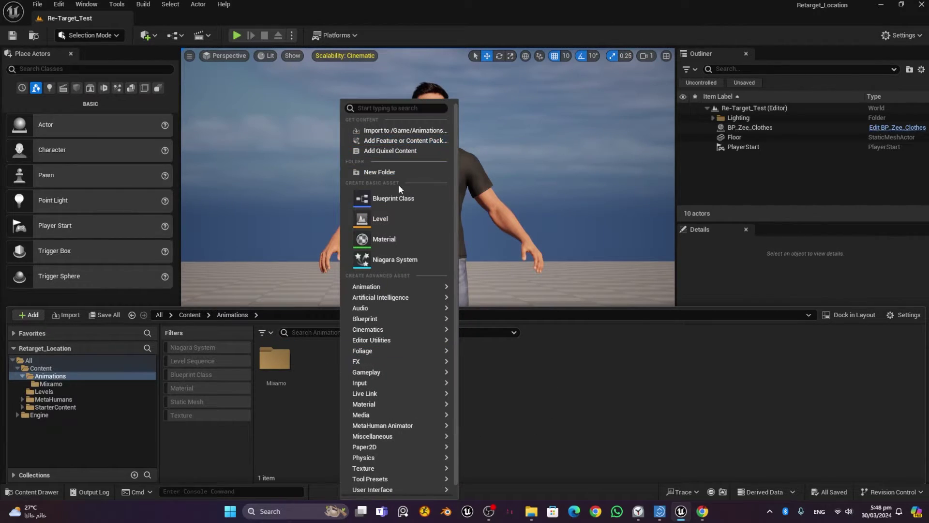
{"action": "left_click", "coordinate": [398, 174]}
{"action": "type", "text": "Me"}
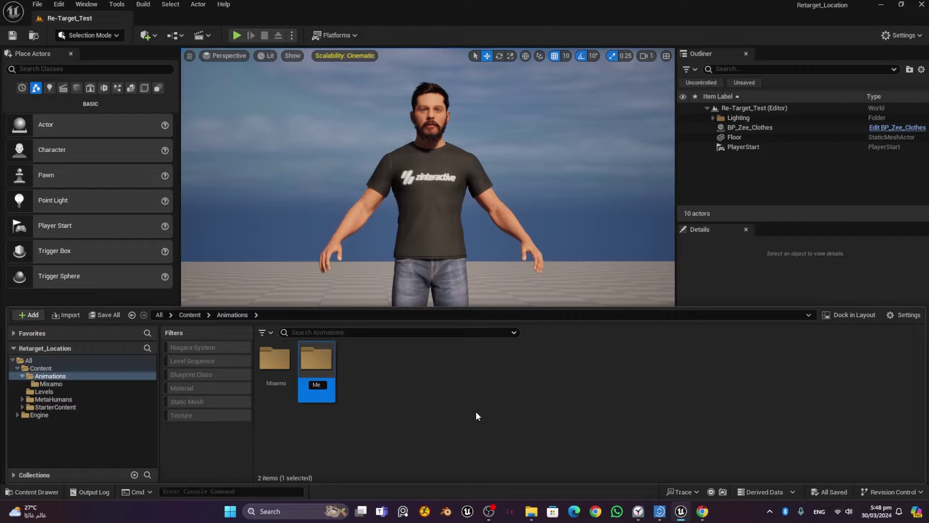
{"action": "type", "text": "shcapade"}
{"action": "key", "text": "Return"}
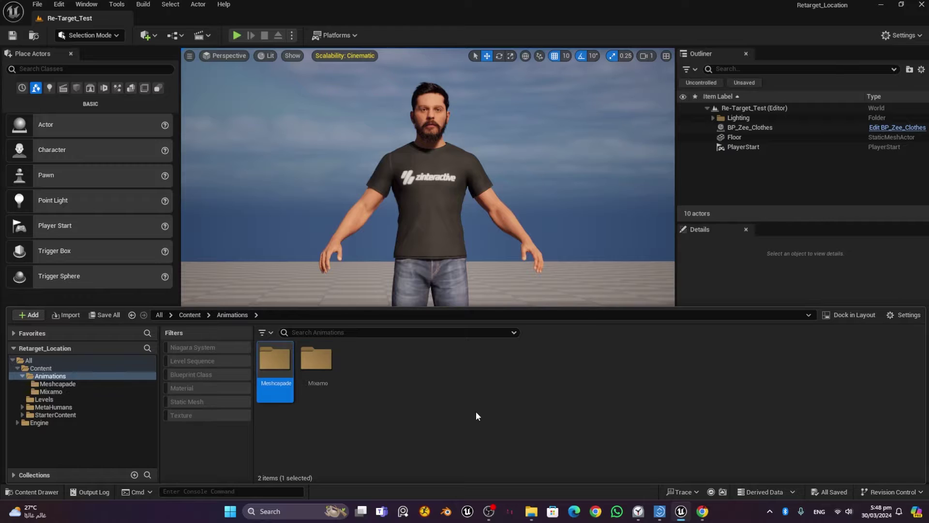
Step: Inside the Mixamo folder, choose Gangnam Style.fbx for import
{"action": "double_click", "coordinate": [322, 350]}
{"action": "right_click", "coordinate": [338, 385]}
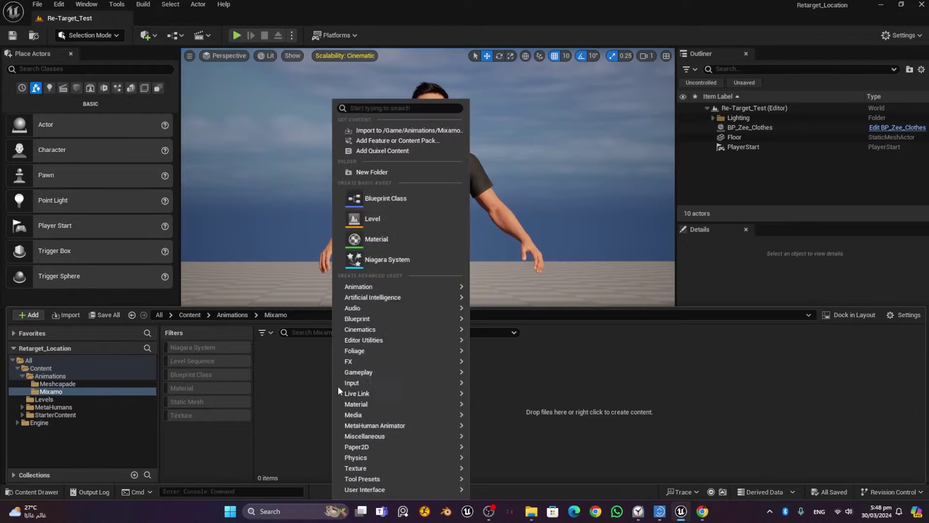
{"action": "left_click", "coordinate": [415, 129]}
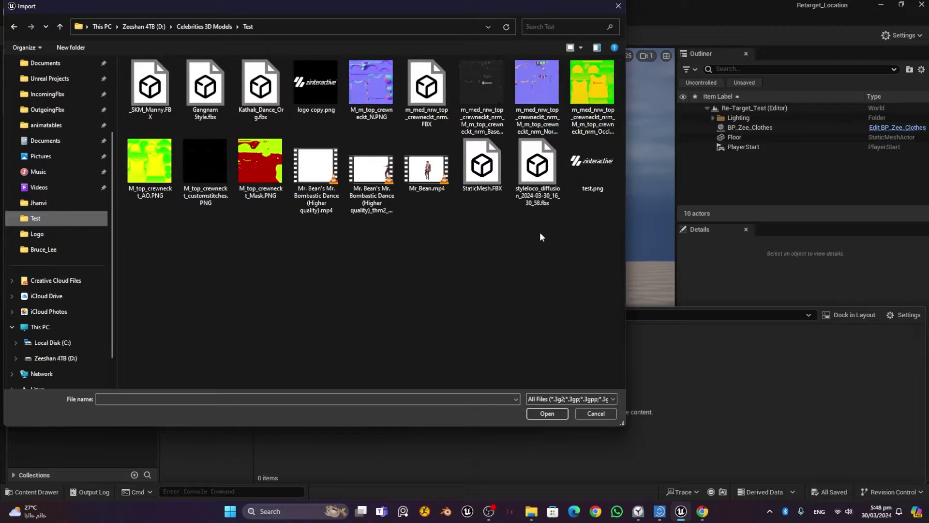
{"action": "left_click", "coordinate": [205, 89]}
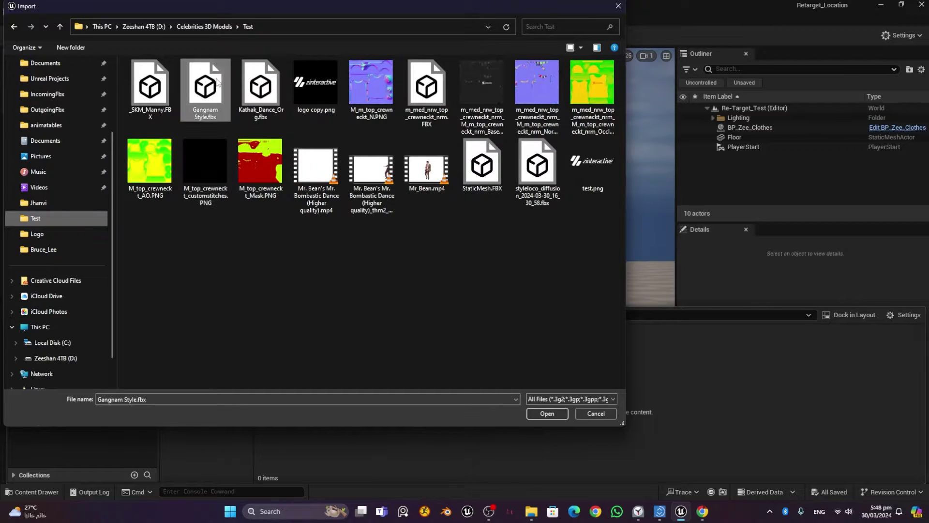
{"action": "left_click", "coordinate": [548, 414]}
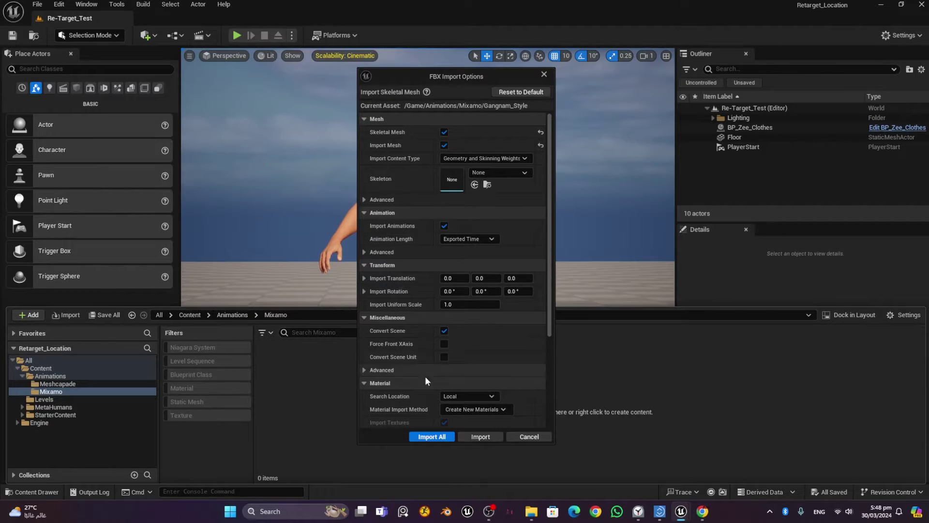
Step: Import all Gangnam Style.fbx assets with default settings and close the floating browser
{"action": "left_click", "coordinate": [431, 436]}
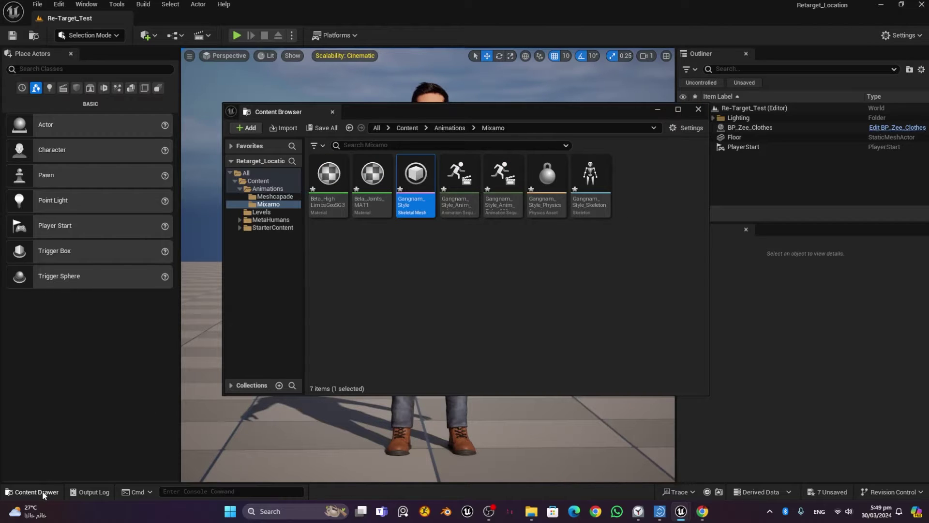
{"action": "left_click", "coordinate": [699, 109]}
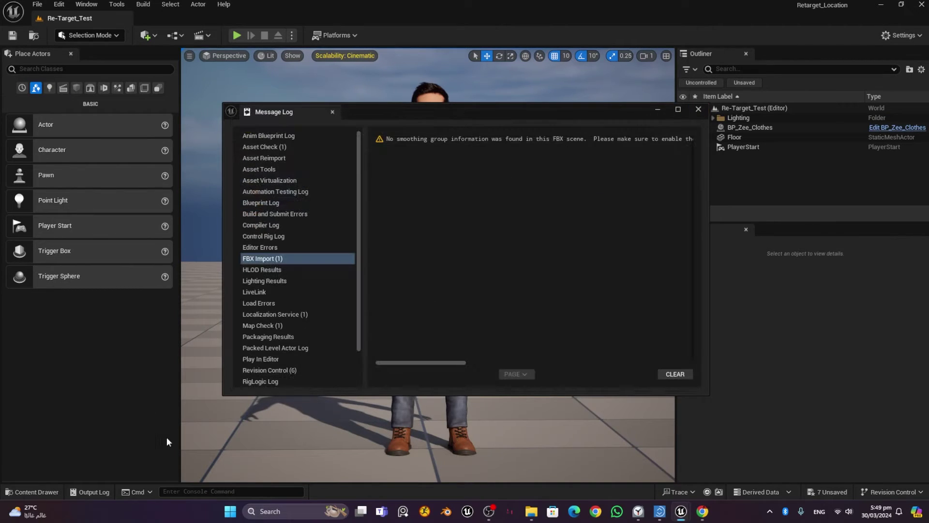
{"action": "left_click", "coordinate": [698, 109]}
Step: Save all imported Gangnam Style assets and preview the dance animation before closing it
{"action": "left_click", "coordinate": [34, 492]}
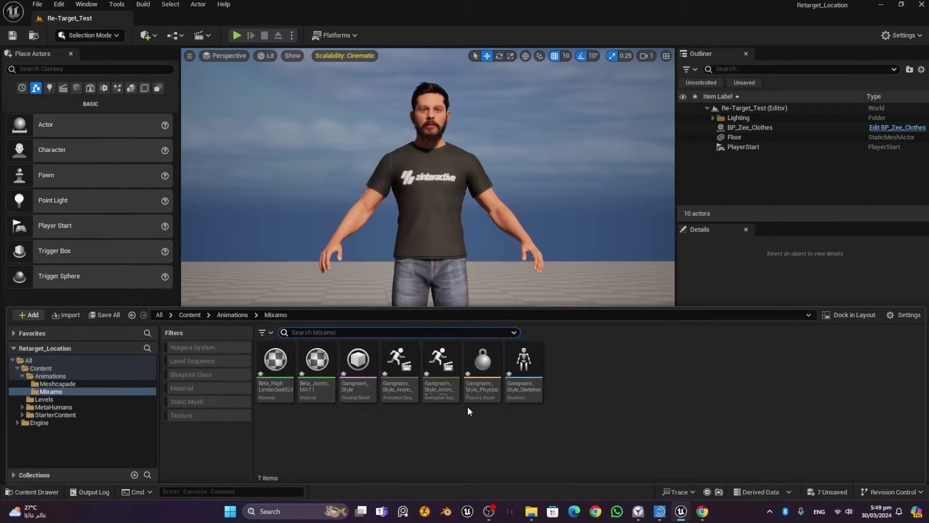
{"action": "key", "text": "ctrl+shift+s"}
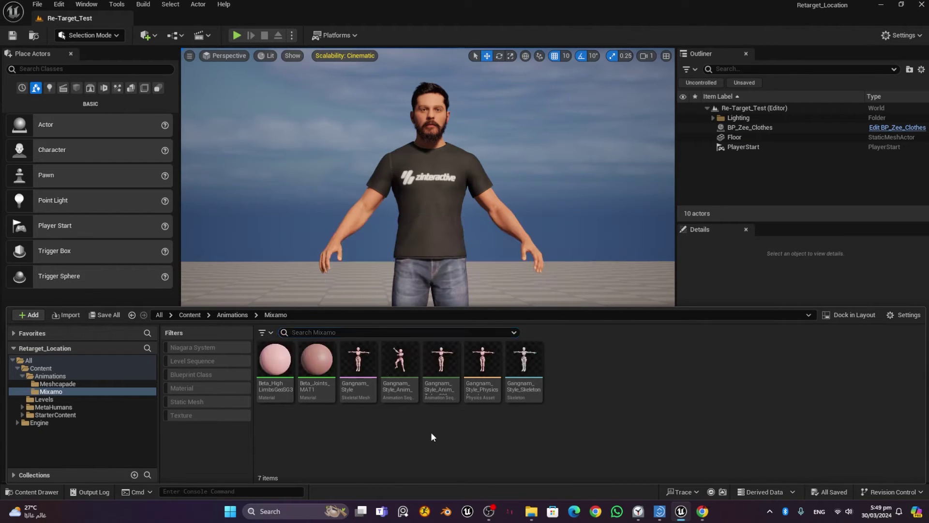
{"action": "left_click", "coordinate": [392, 382]}
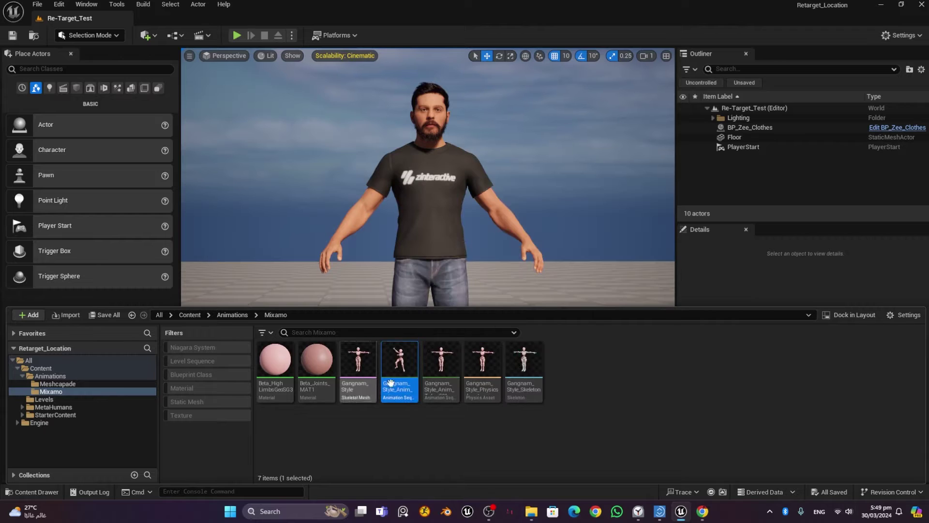
{"action": "double_click", "coordinate": [392, 383]}
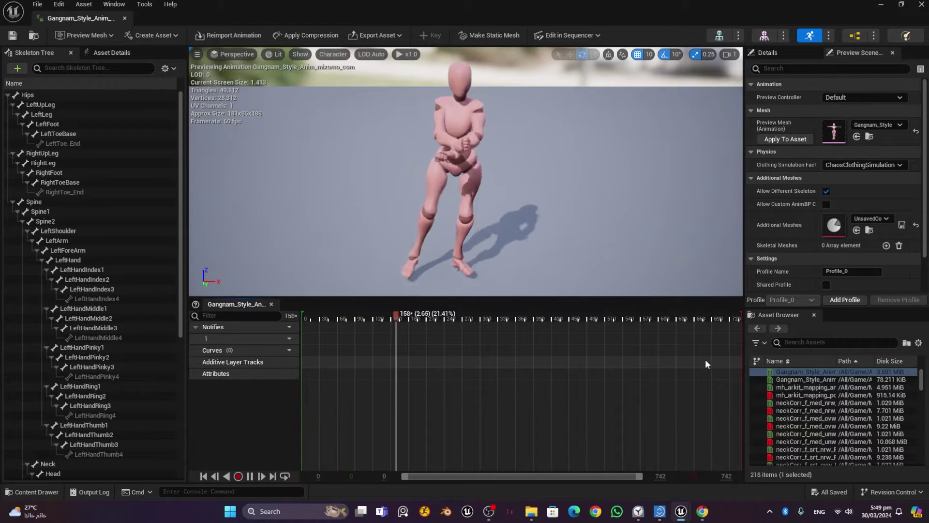
{"action": "left_click", "coordinate": [125, 19]}
{"action": "left_click", "coordinate": [53, 487]}
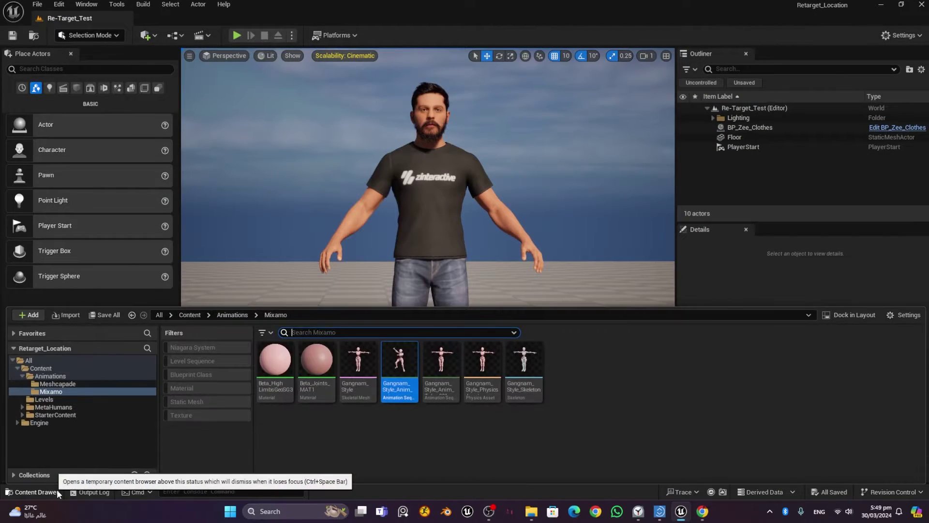
Step: Import Kathak_Dance_Org.fbx into the Meshcapade folder using Import All
{"action": "left_click", "coordinate": [88, 385]}
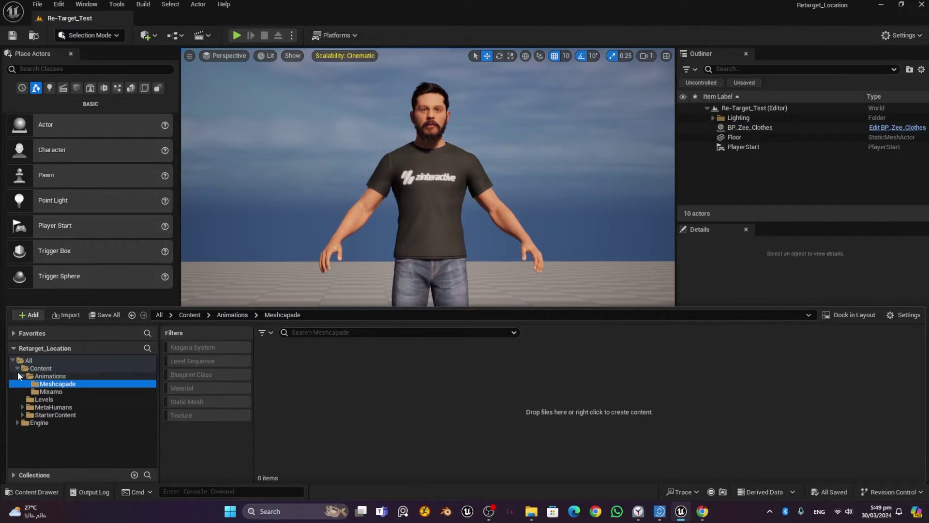
{"action": "right_click", "coordinate": [386, 379]}
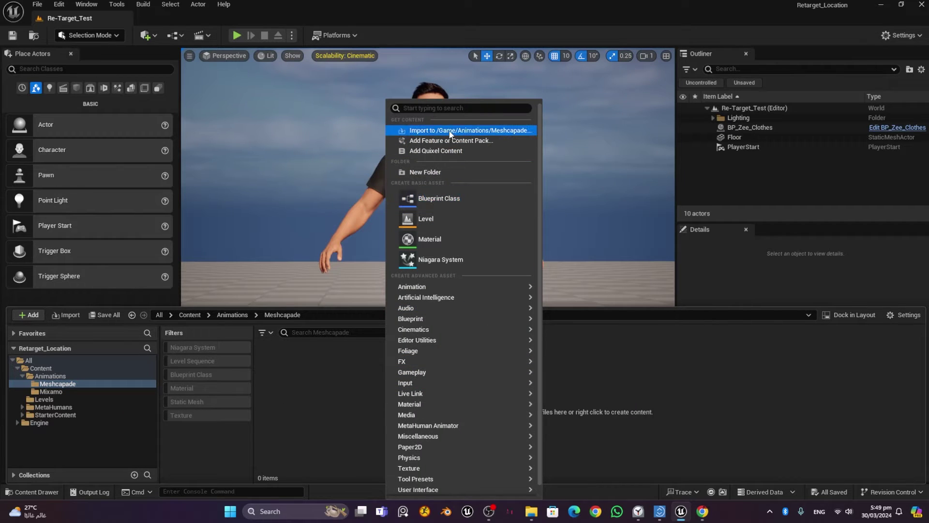
{"action": "left_click", "coordinate": [465, 130]}
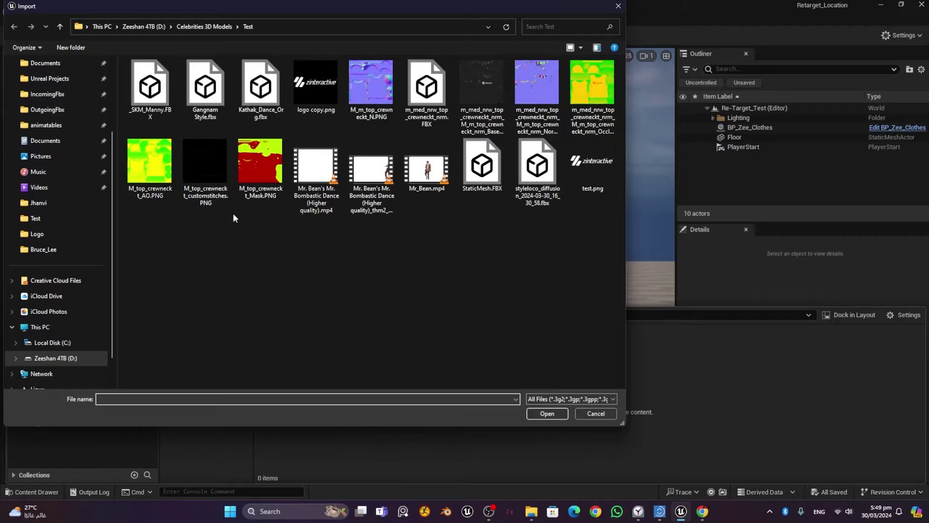
{"action": "left_click", "coordinate": [269, 78]}
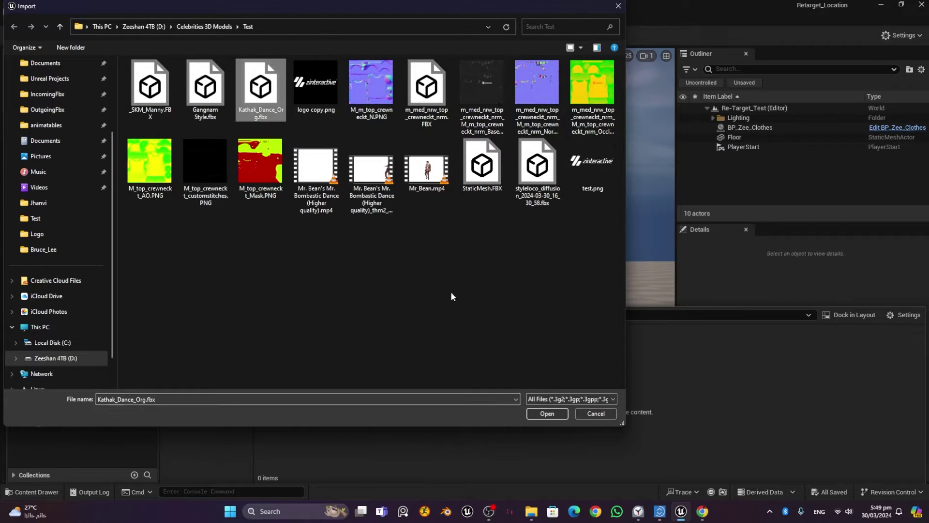
{"action": "left_click", "coordinate": [547, 416]}
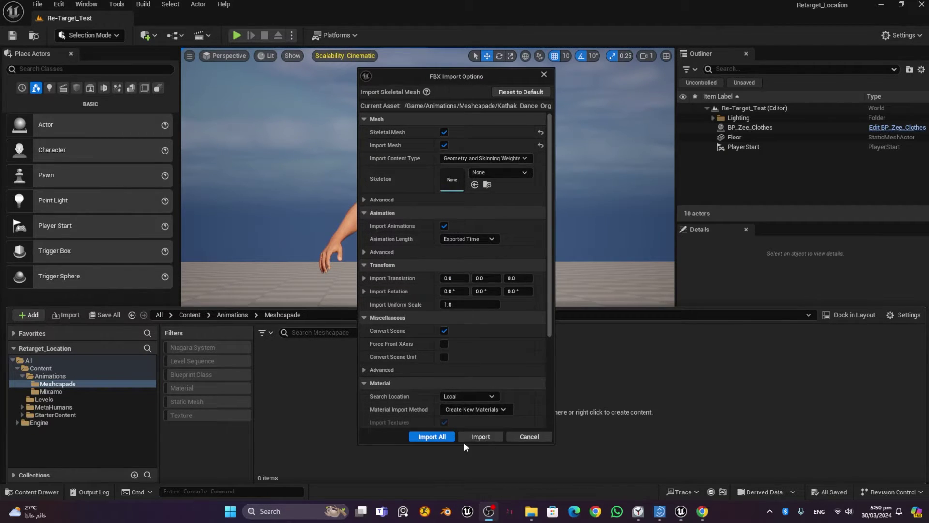
{"action": "left_click", "coordinate": [439, 437]}
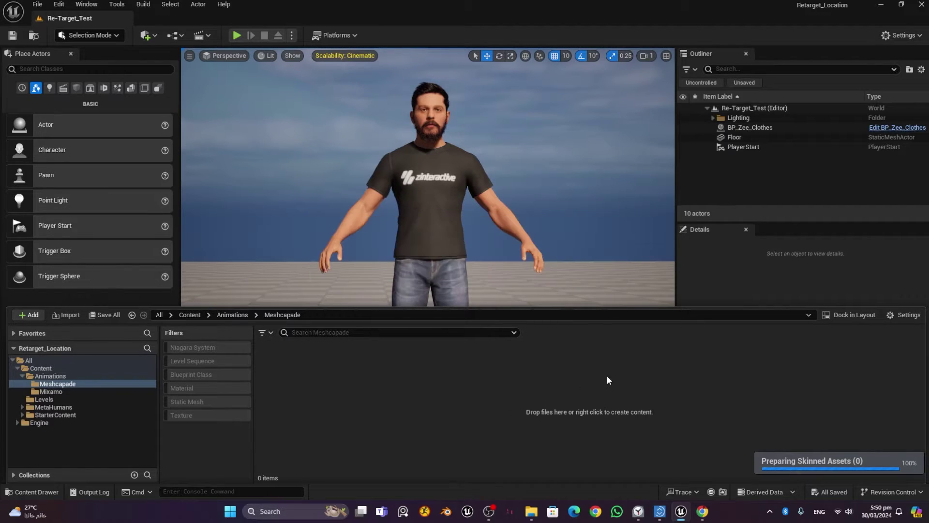
{"action": "left_click", "coordinate": [573, 400]}
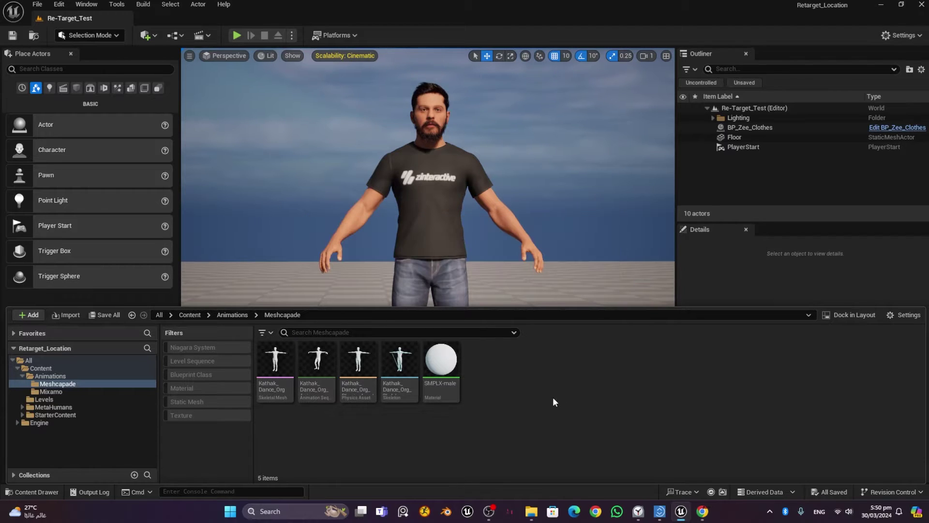
Step: Preview Kathak_Dance_Org_Anim, then select Gangnam_Style_Anim in the Mixamo folder
{"action": "double_click", "coordinate": [318, 363]}
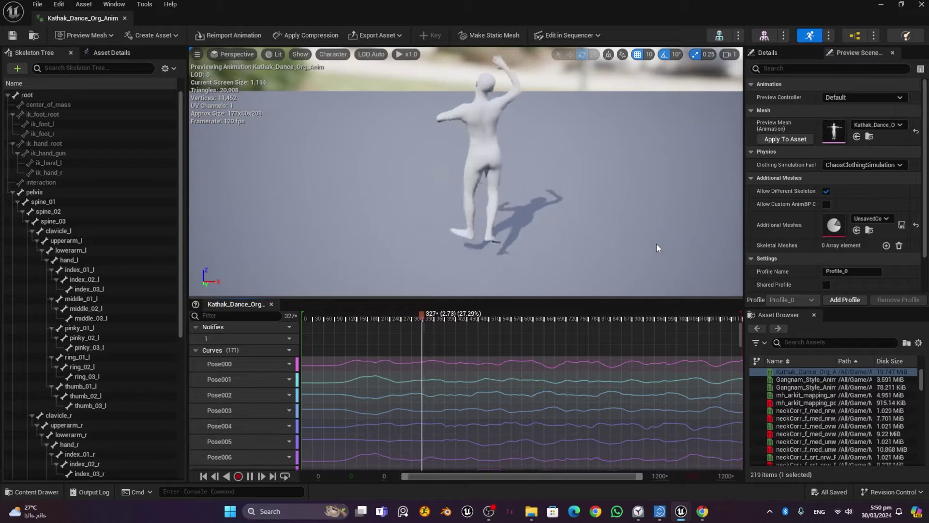
{"action": "left_click", "coordinate": [124, 18]}
{"action": "left_click", "coordinate": [37, 493]}
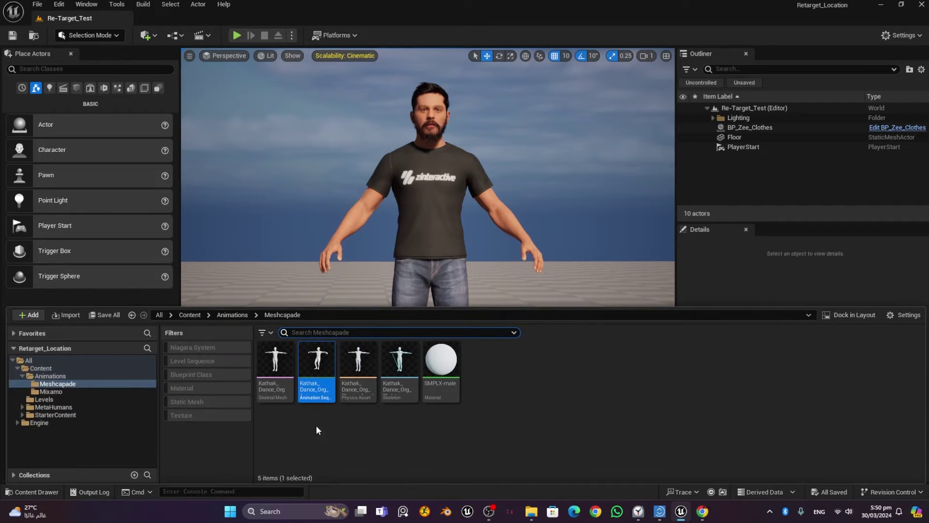
{"action": "left_click", "coordinate": [64, 392]}
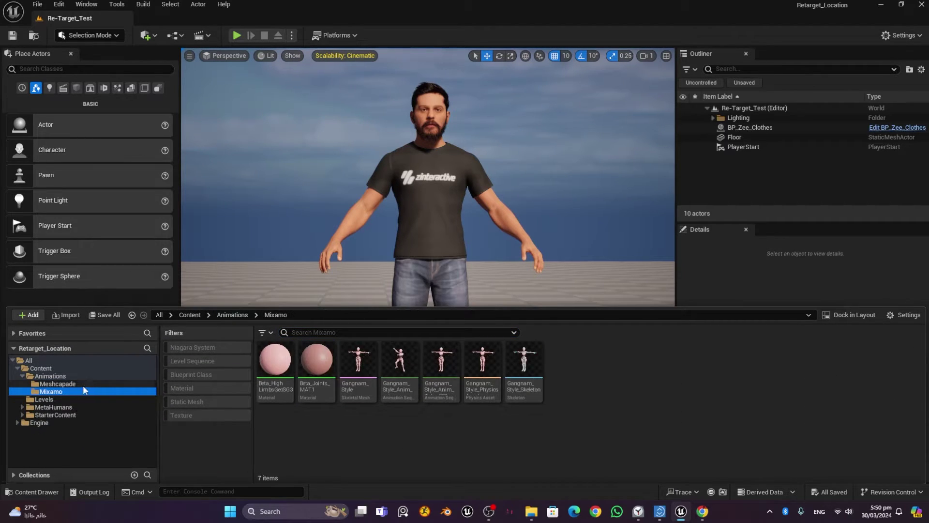
{"action": "left_click", "coordinate": [82, 384]}
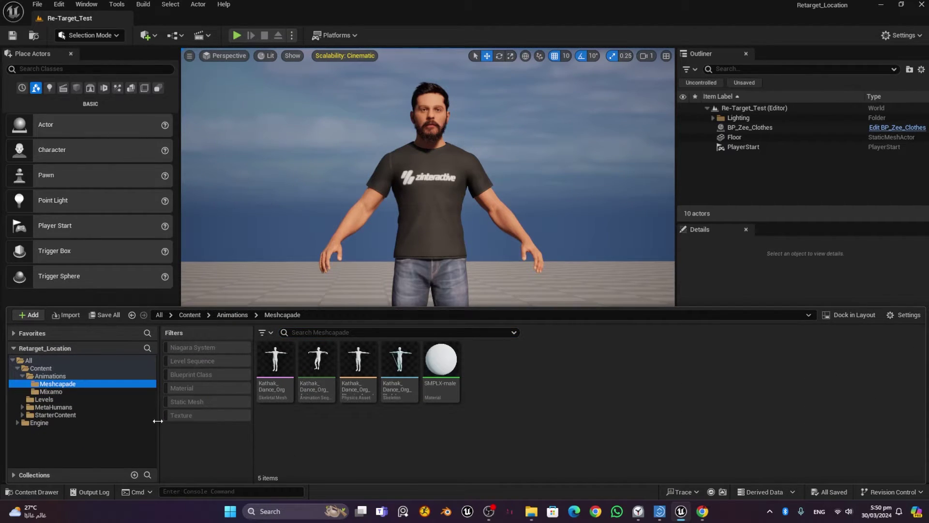
{"action": "left_click", "coordinate": [83, 391]}
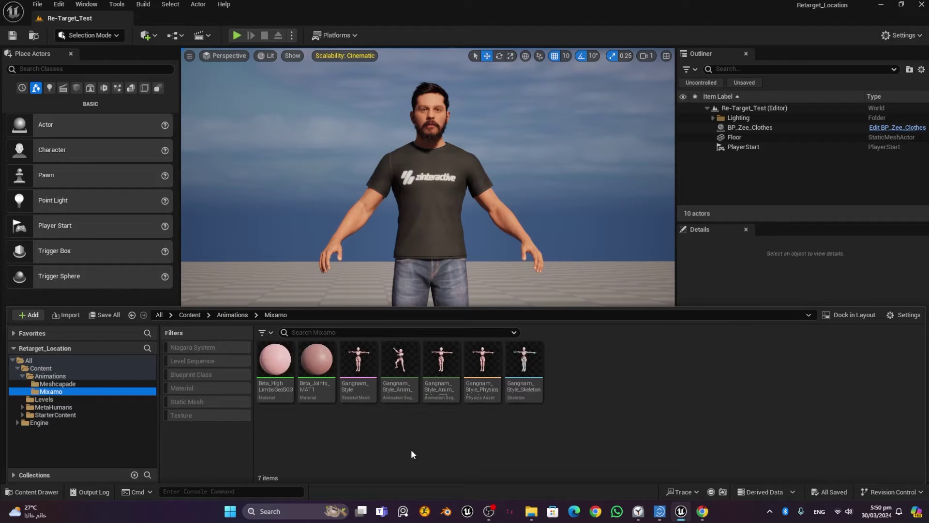
{"action": "left_click", "coordinate": [402, 390]}
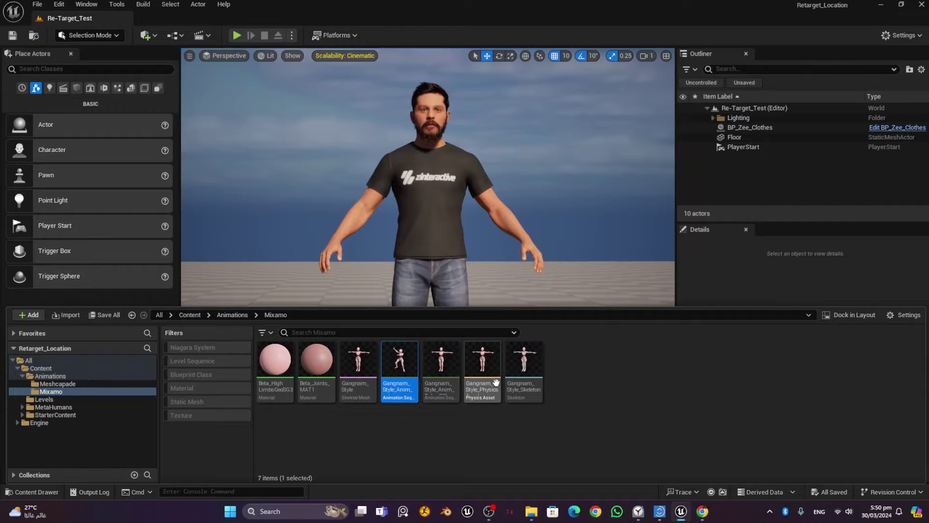
Step: Retarget Gangnam_Style_Anim with m_med_nrw_body as the target mesh, moving the window down
{"action": "right_click", "coordinate": [400, 362]}
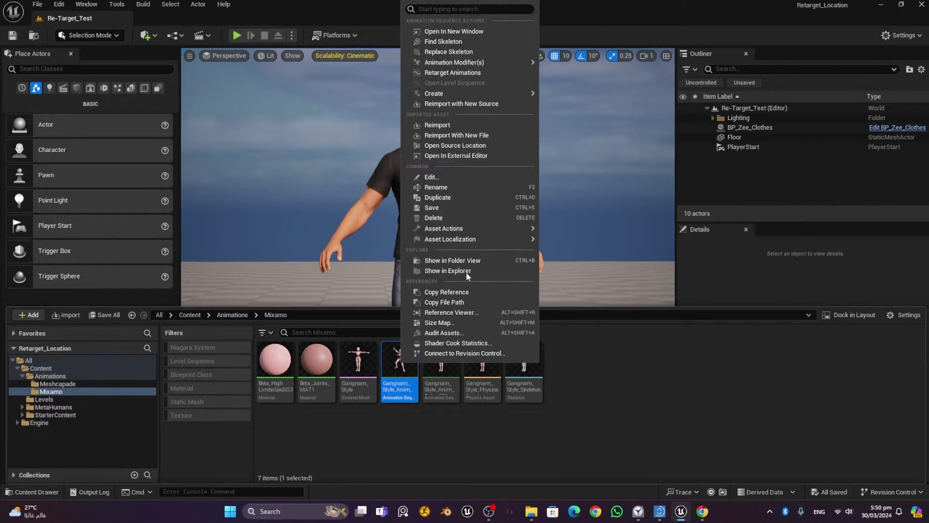
{"action": "left_click", "coordinate": [474, 73]}
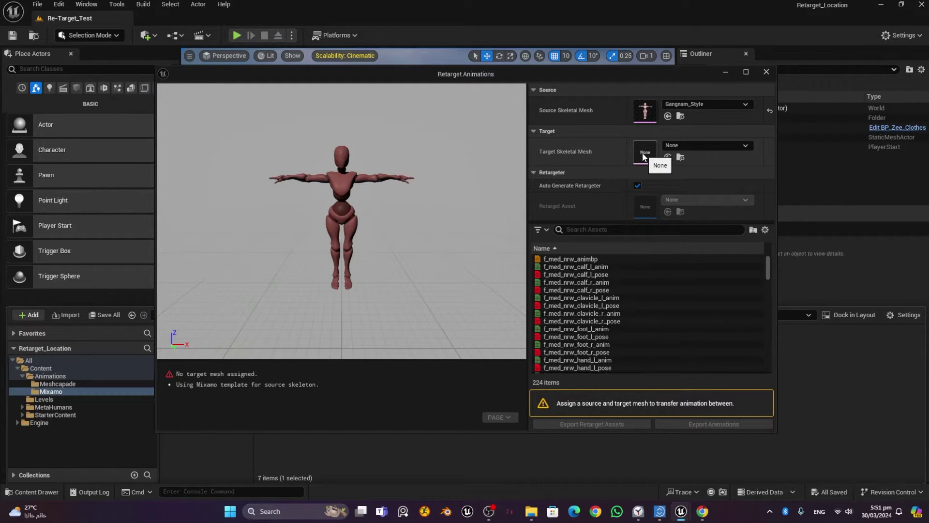
{"action": "left_click", "coordinate": [707, 145]}
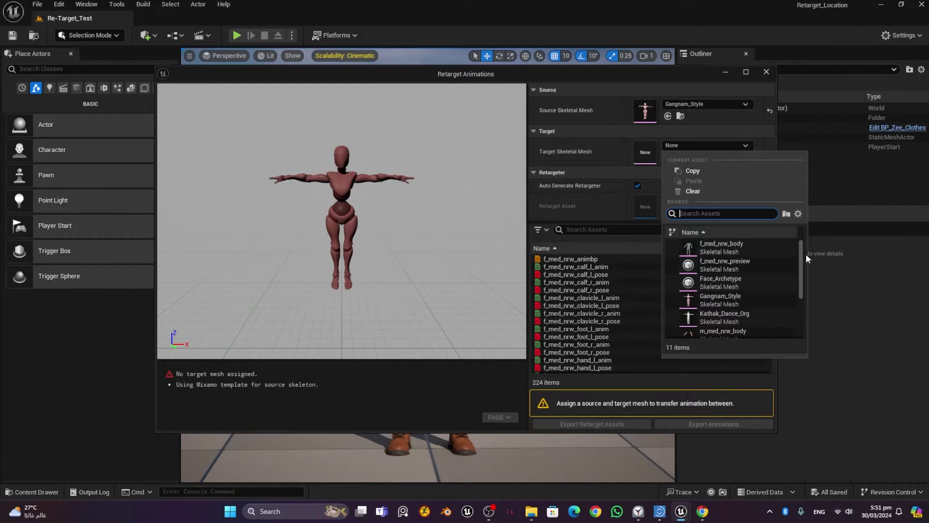
{"action": "scroll", "coordinate": [797, 268], "scroll_direction": "down", "scroll_amount": 3}
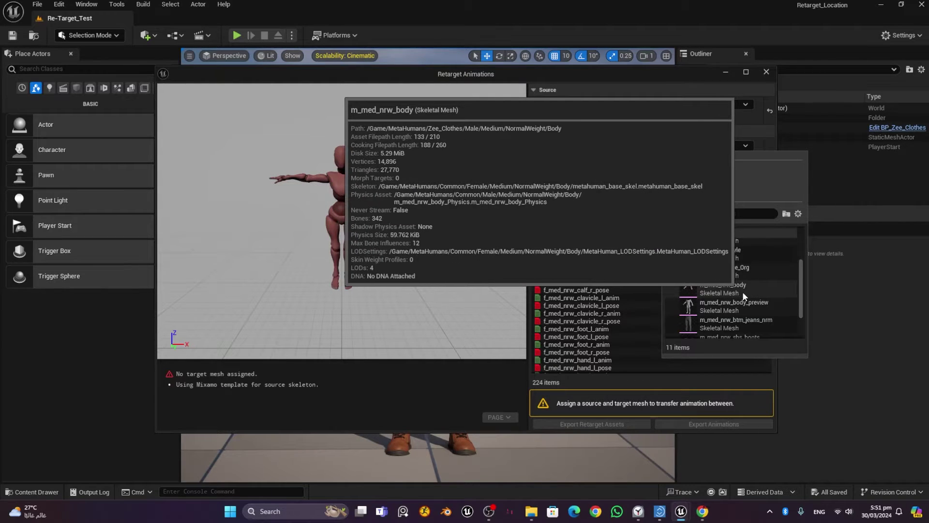
{"action": "left_click", "coordinate": [742, 291]}
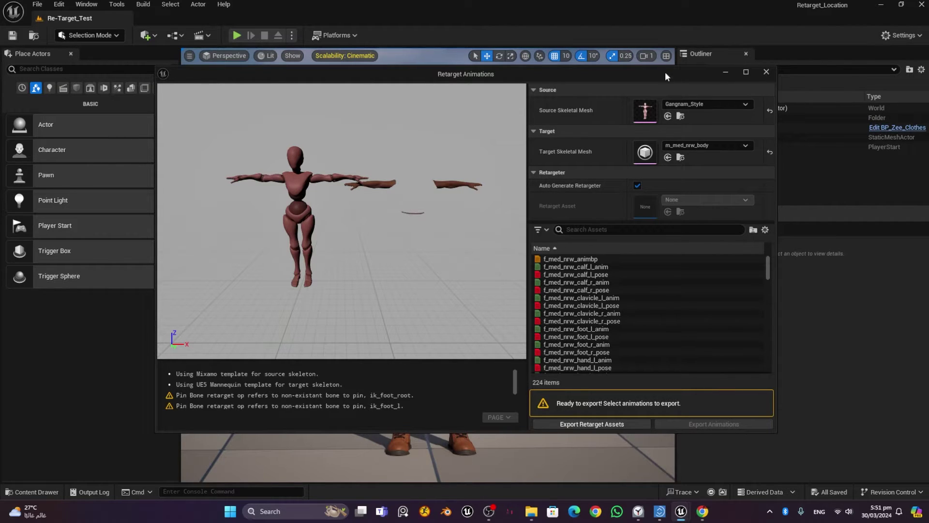
{"action": "left_click_drag", "start_coordinate": [666, 76], "coordinate": [616, 383]}
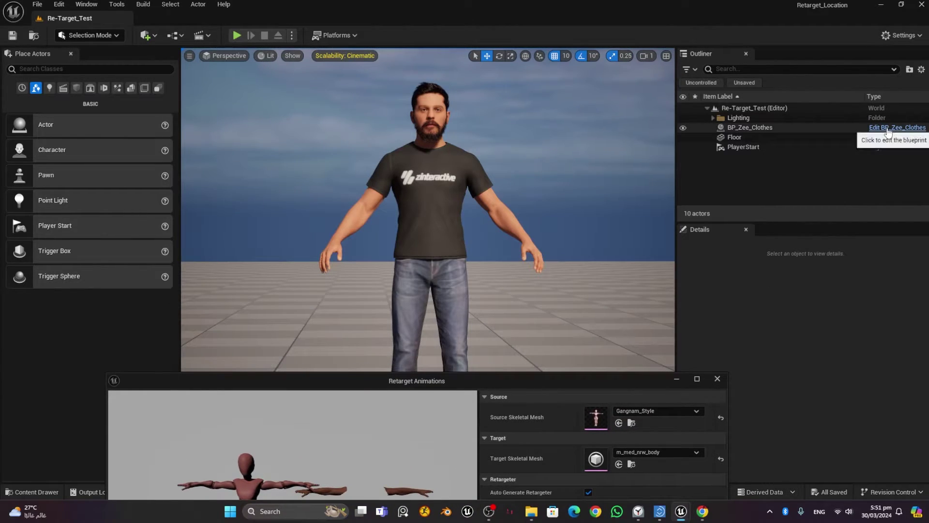
{"action": "left_click", "coordinate": [888, 129]}
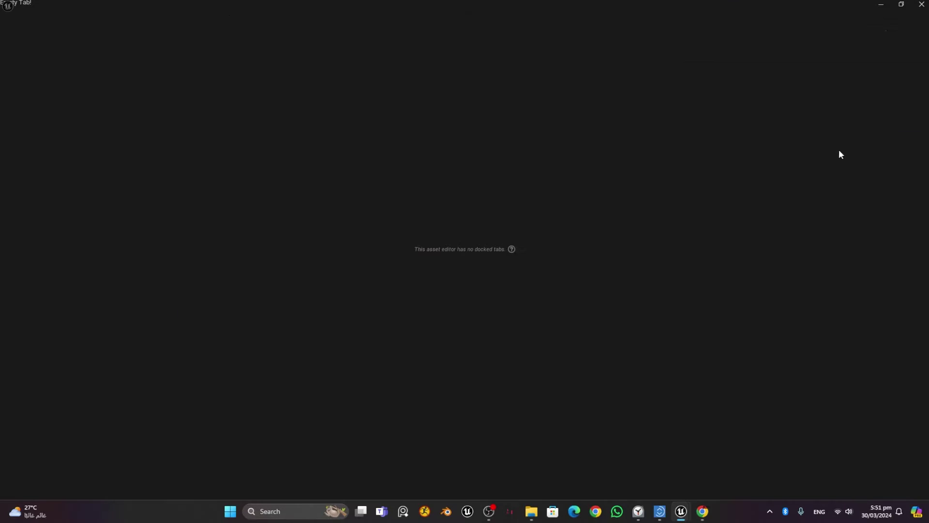
{"action": "left_click", "coordinate": [169, 53]}
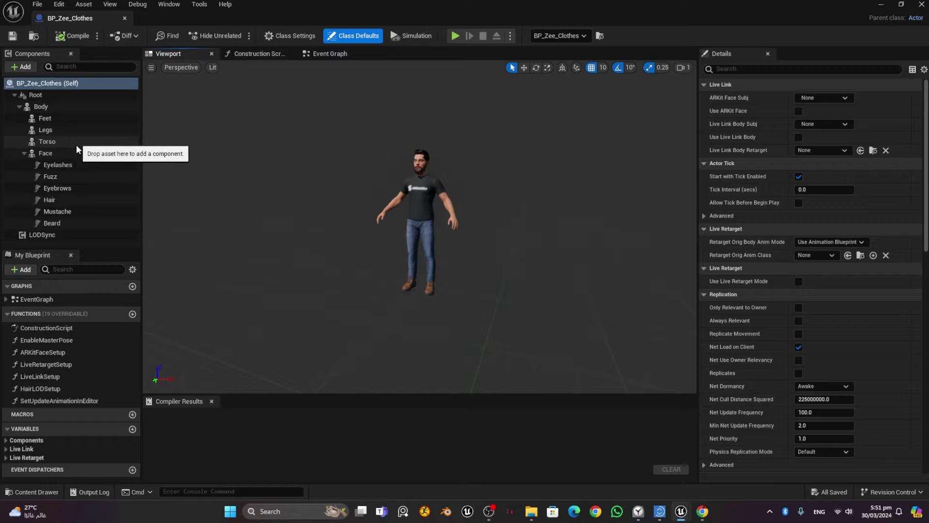
{"action": "left_click", "coordinate": [59, 107]}
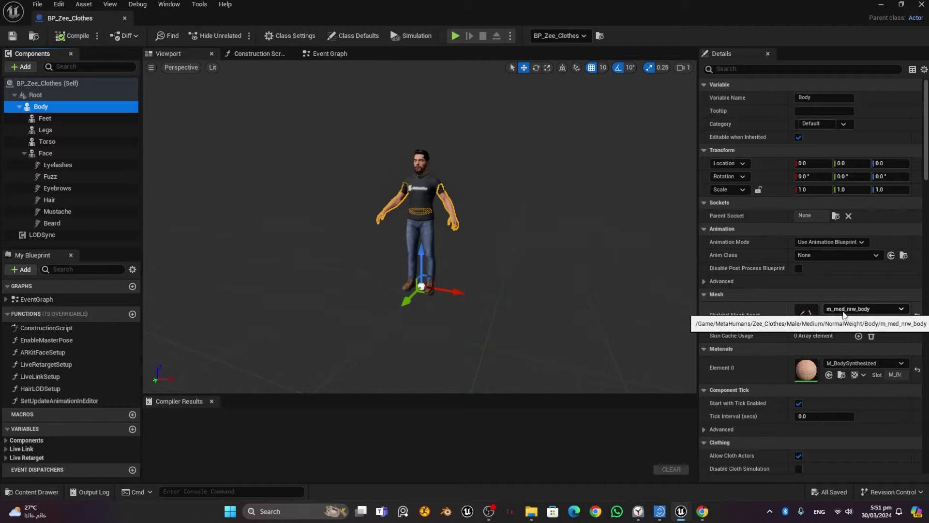
{"action": "left_click", "coordinate": [125, 19]}
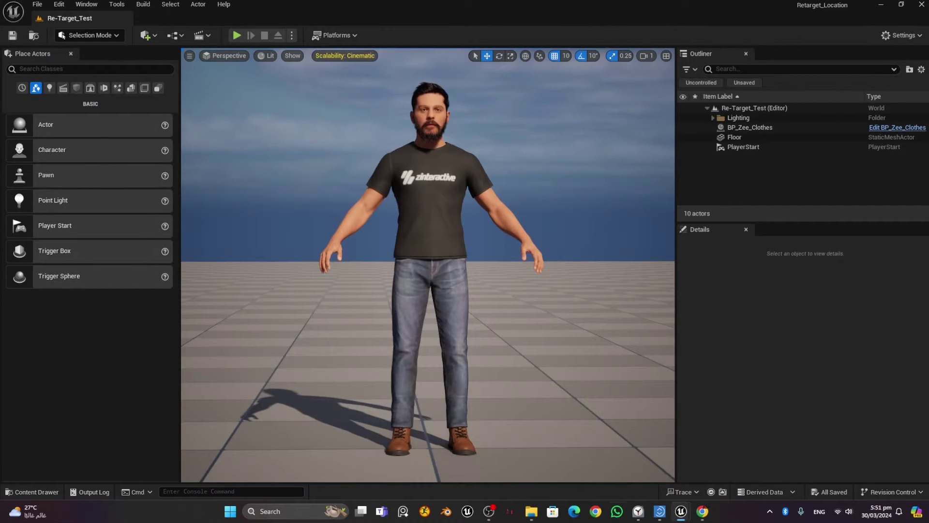
{"action": "mouse_move", "coordinate": [682, 519]}
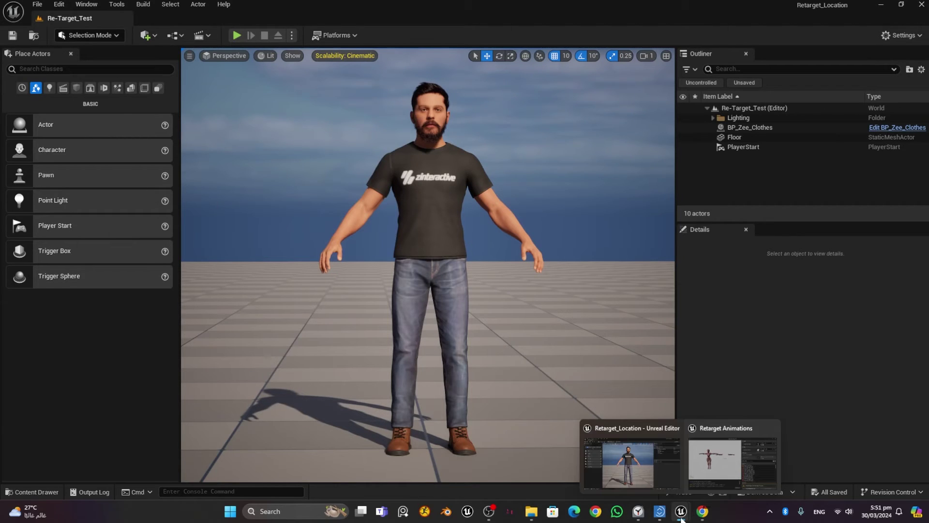
Step: Restore the Retarget Animations window, review the target mesh list unchanged, and reposition the window
{"action": "left_click", "coordinate": [710, 465]}
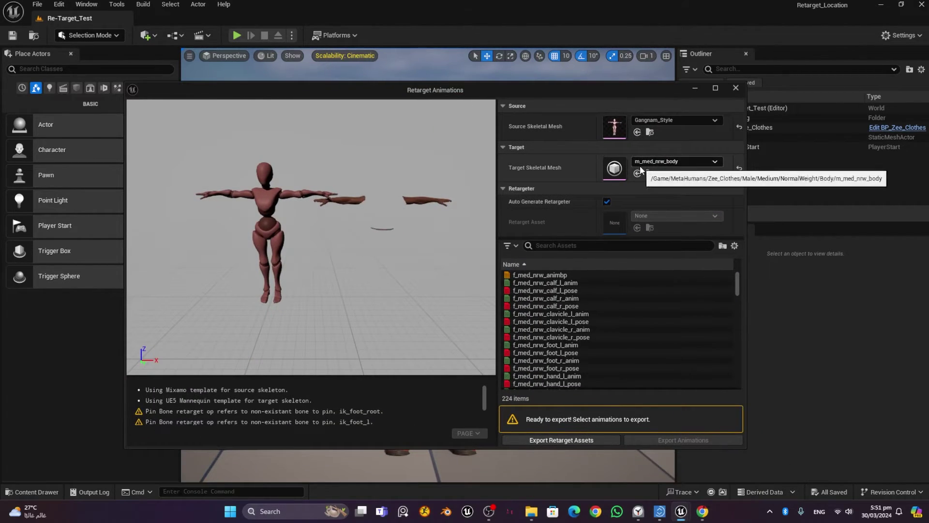
{"action": "left_click", "coordinate": [680, 161]}
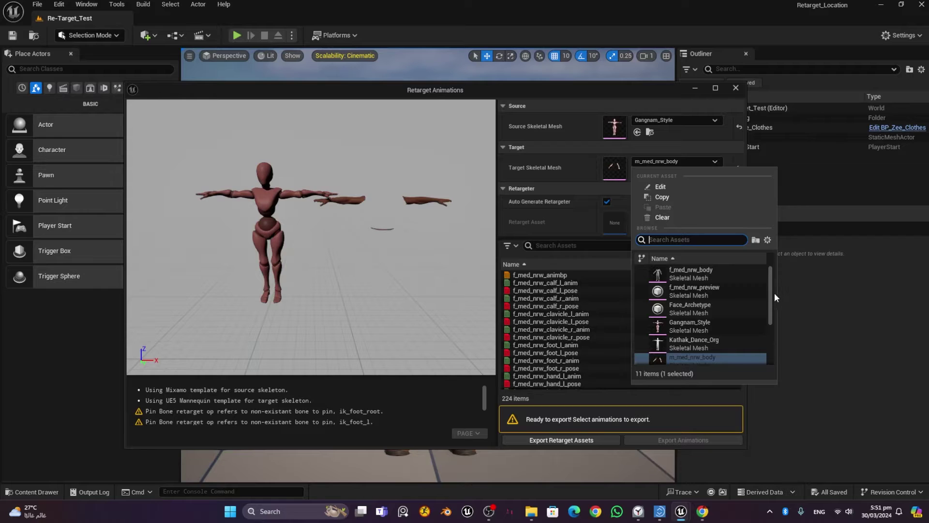
{"action": "left_click_drag", "start_coordinate": [775, 292], "coordinate": [773, 323]}
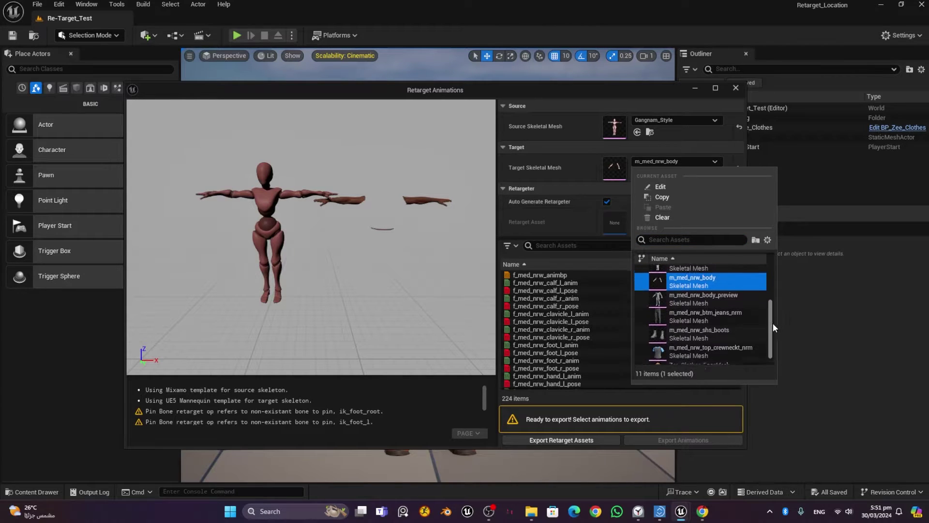
{"action": "left_click", "coordinate": [552, 85]}
{"action": "left_click_drag", "start_coordinate": [556, 84], "coordinate": [634, 84]}
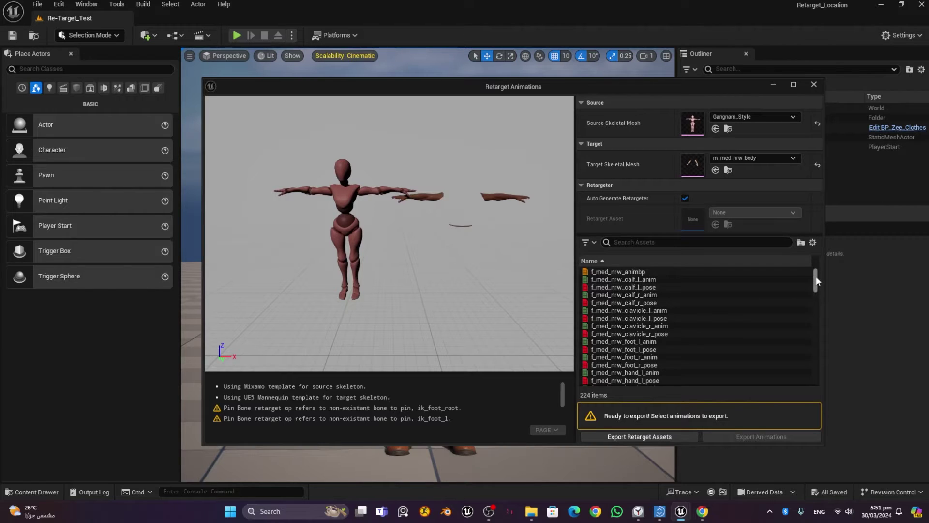
{"action": "mouse_move", "coordinate": [816, 279]}
{"action": "left_mouse_down"}
{"action": "mouse_move", "coordinate": [825, 391]}
{"action": "mouse_move", "coordinate": [823, 269]}
{"action": "left_mouse_up"}
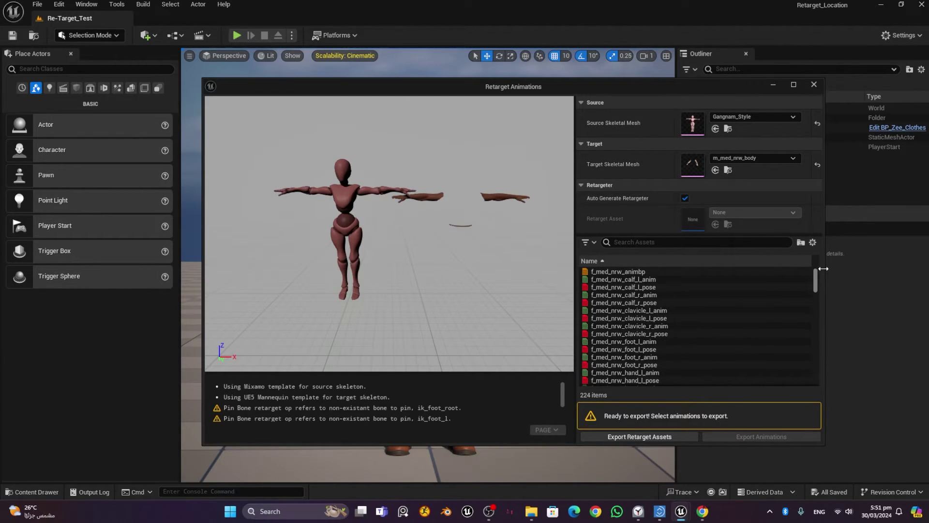
Step: Filter the animation list by 'gang' and select Gangnam_Style_Anim_mixamo_com
{"action": "left_click", "coordinate": [652, 242]}
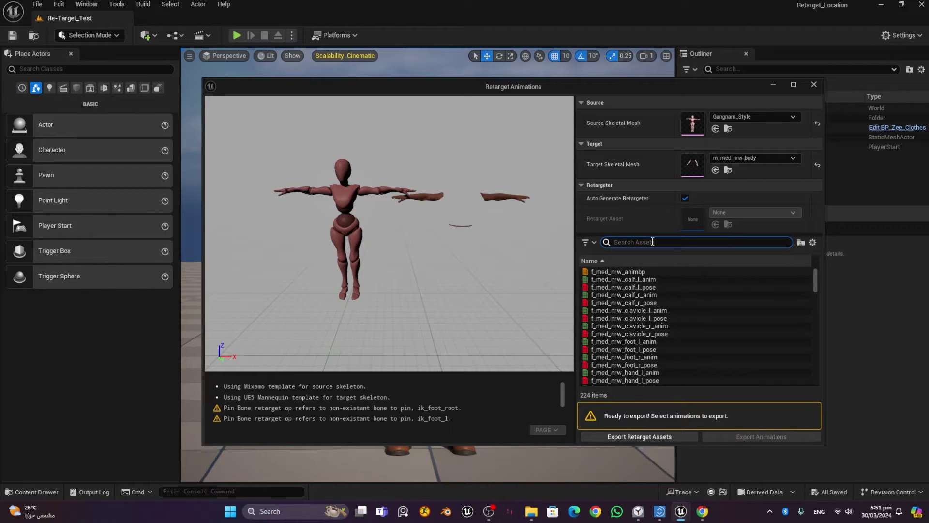
{"action": "type", "text": "gang"}
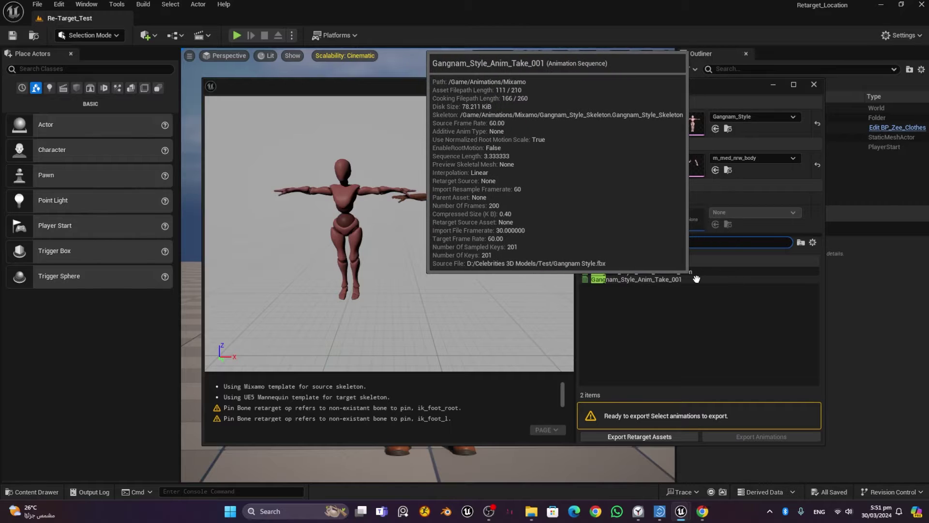
{"action": "left_click", "coordinate": [678, 272]}
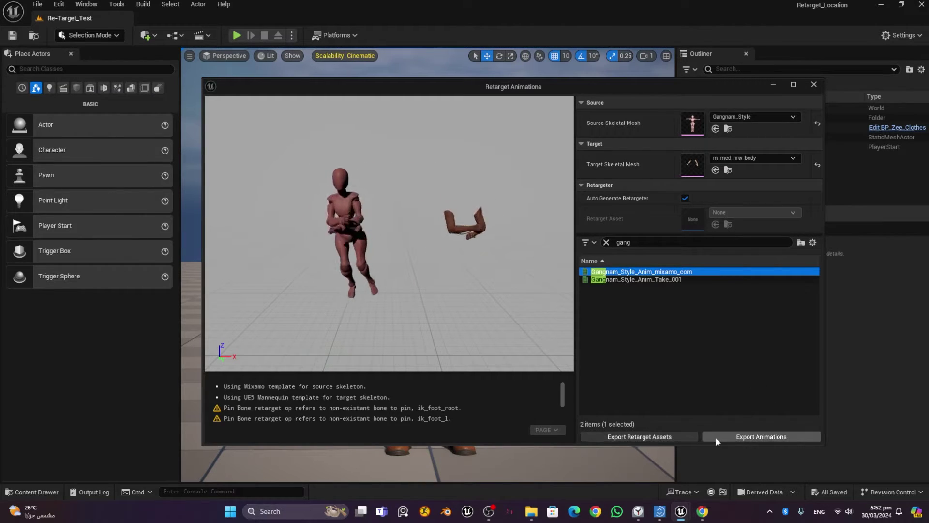
Step: Export the retargeted Gangnam animation into the Animations folder
{"action": "left_click", "coordinate": [745, 437]}
{"action": "left_click", "coordinate": [437, 157]}
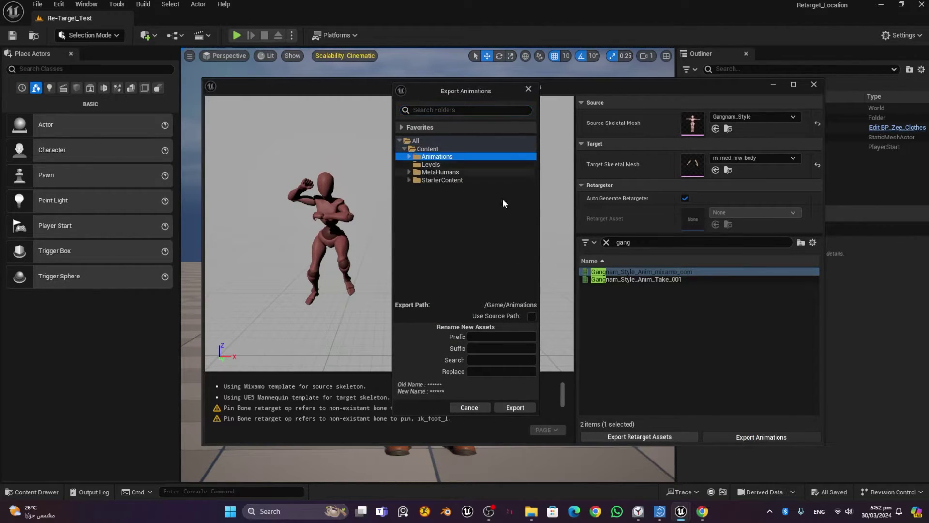
{"action": "left_click", "coordinate": [516, 408]}
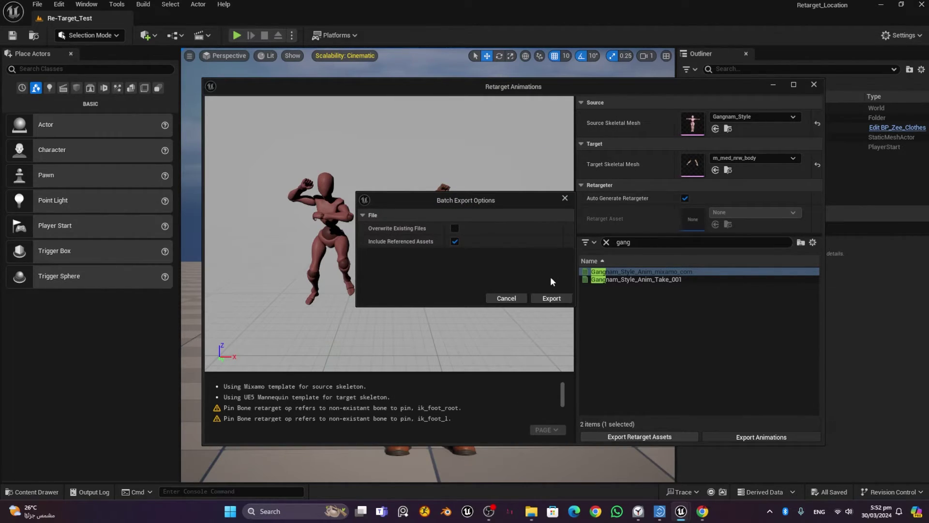
{"action": "left_click", "coordinate": [552, 298]}
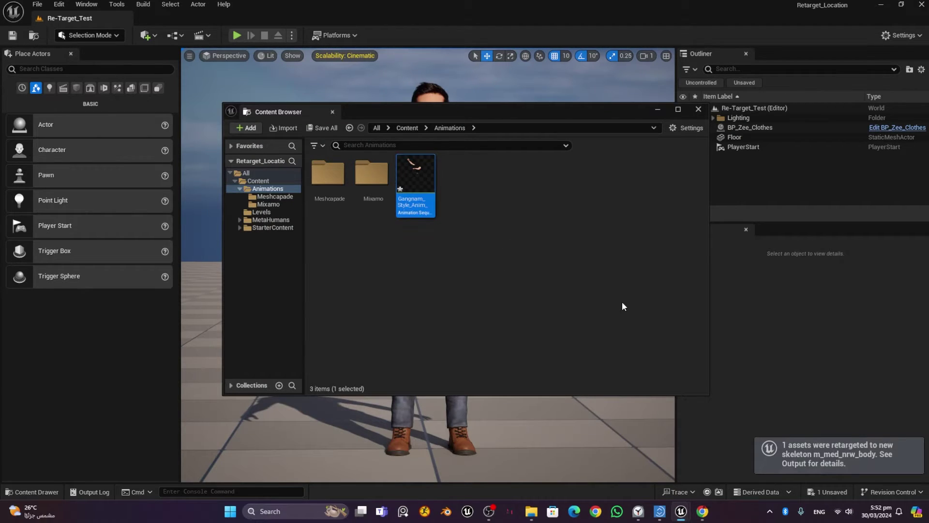
Step: Close the floating Content Browser and show the Meshcapade folder in the Content Drawer
{"action": "left_click", "coordinate": [698, 110]}
{"action": "left_click", "coordinate": [58, 492]}
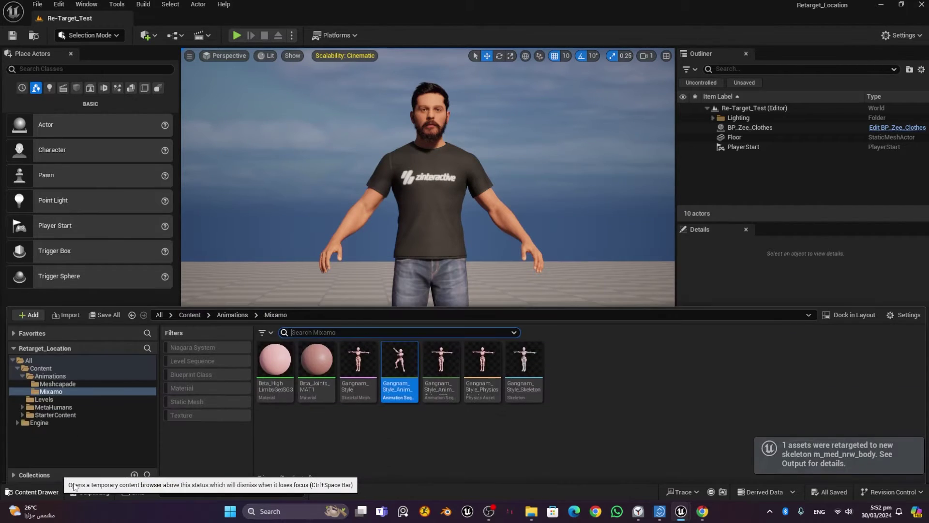
{"action": "left_click", "coordinate": [73, 385]}
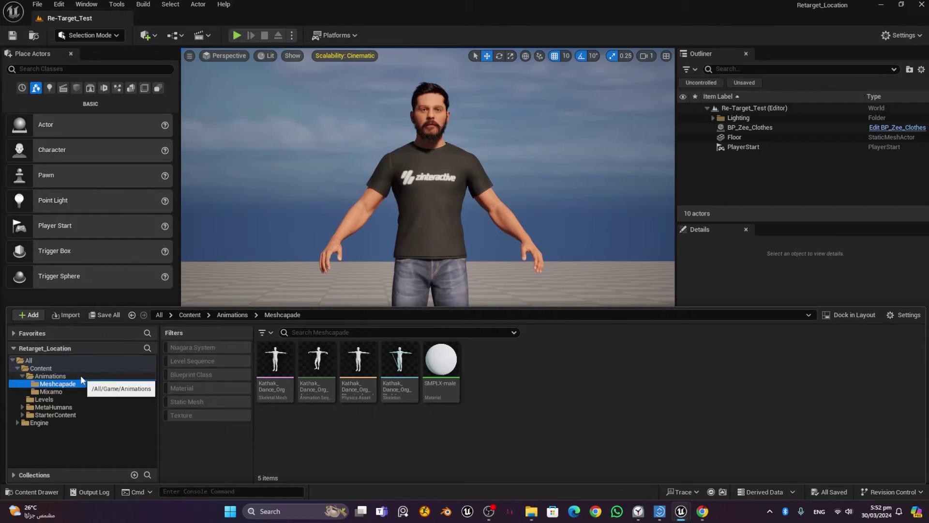
{"action": "left_click", "coordinate": [81, 378]}
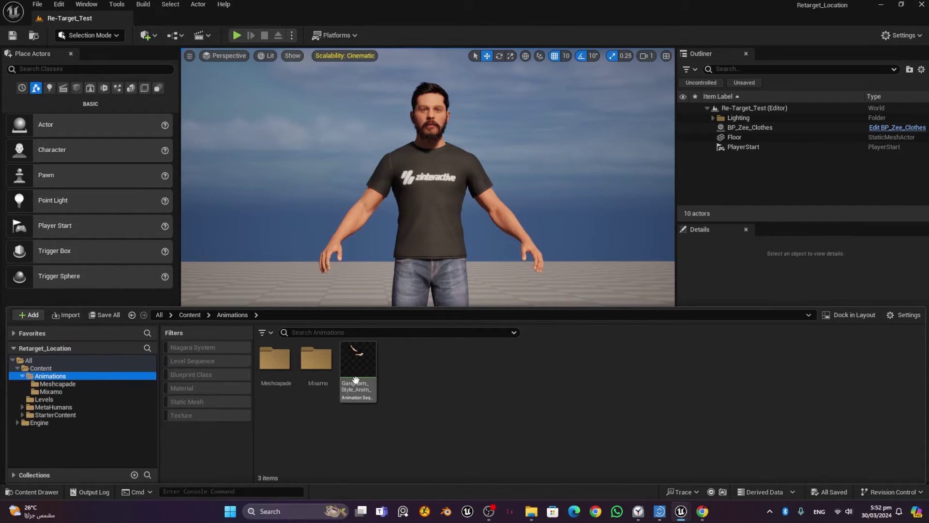
{"action": "left_click", "coordinate": [85, 386]}
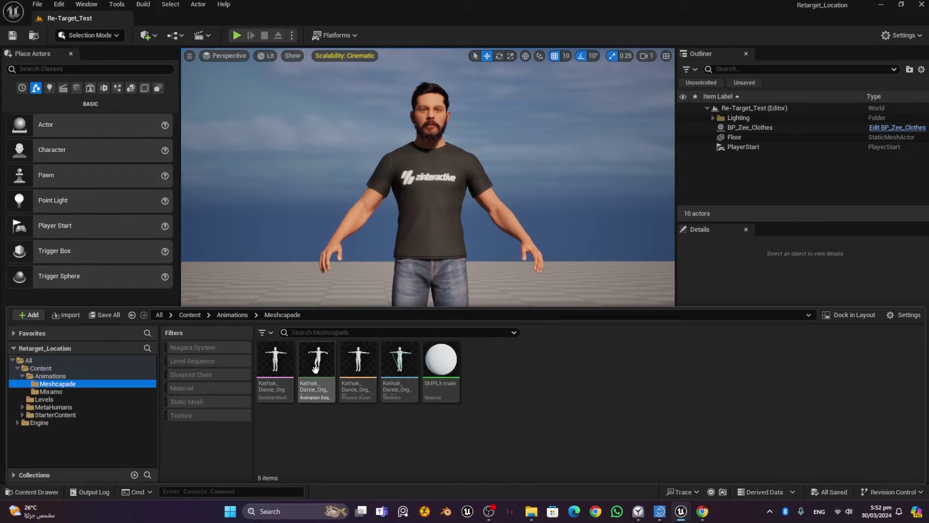
{"action": "right_click", "coordinate": [316, 369]}
Step: Retarget Kathak_Dance_Org onto m_med_nrw_body and pick Kathak_Dance_Org_Anim via a 'kath' search
{"action": "mouse_move", "coordinate": [401, 98]}
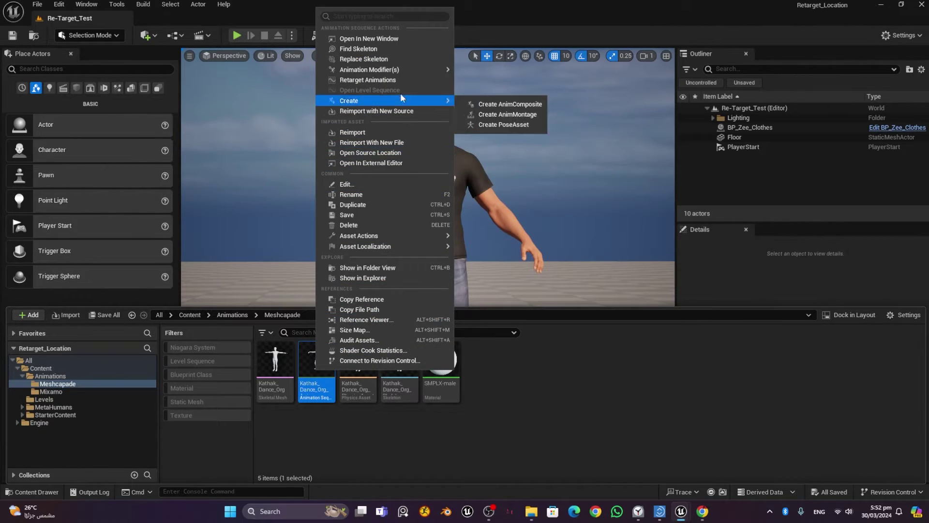
{"action": "left_click", "coordinate": [399, 80]}
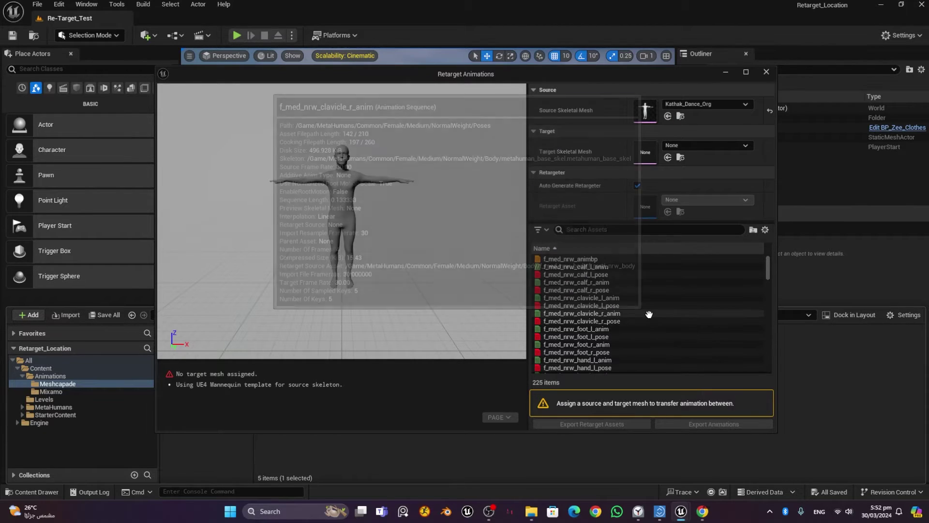
{"action": "left_click", "coordinate": [690, 145]}
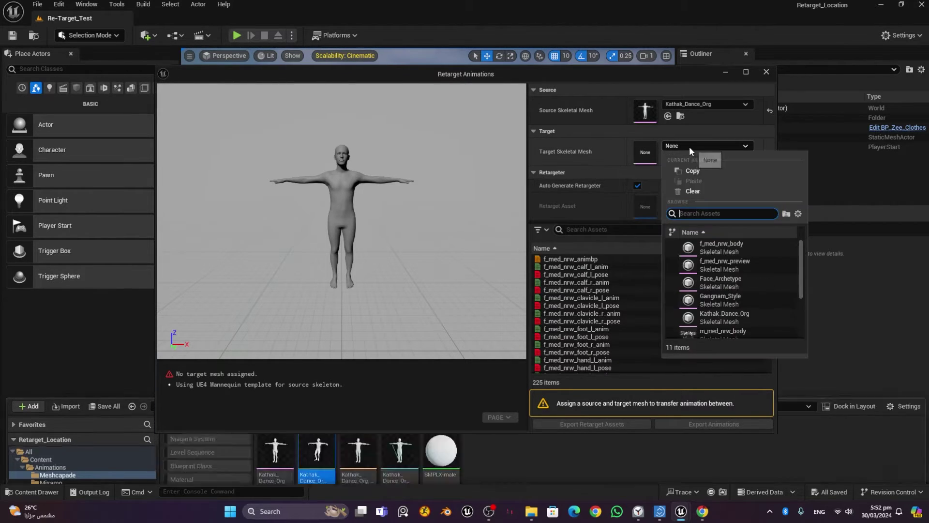
{"action": "left_click_drag", "start_coordinate": [797, 288], "coordinate": [791, 303]}
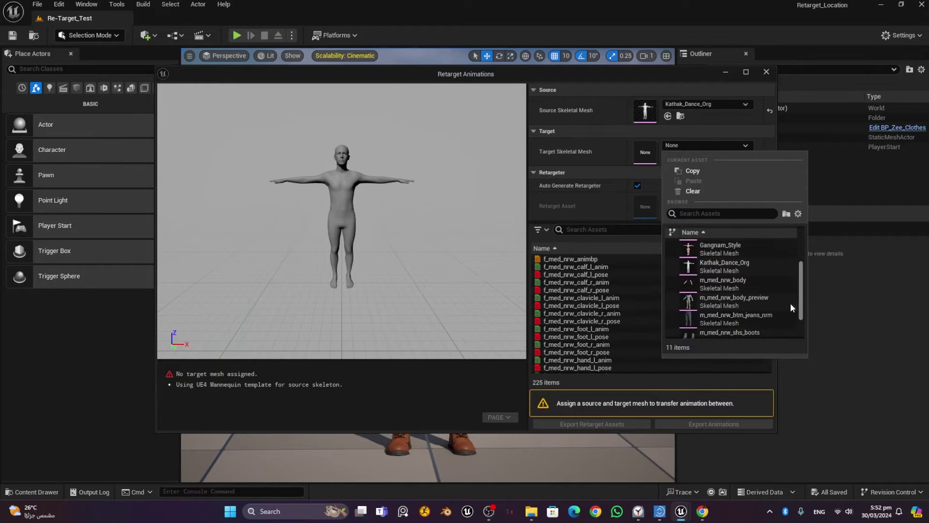
{"action": "left_click", "coordinate": [724, 286]}
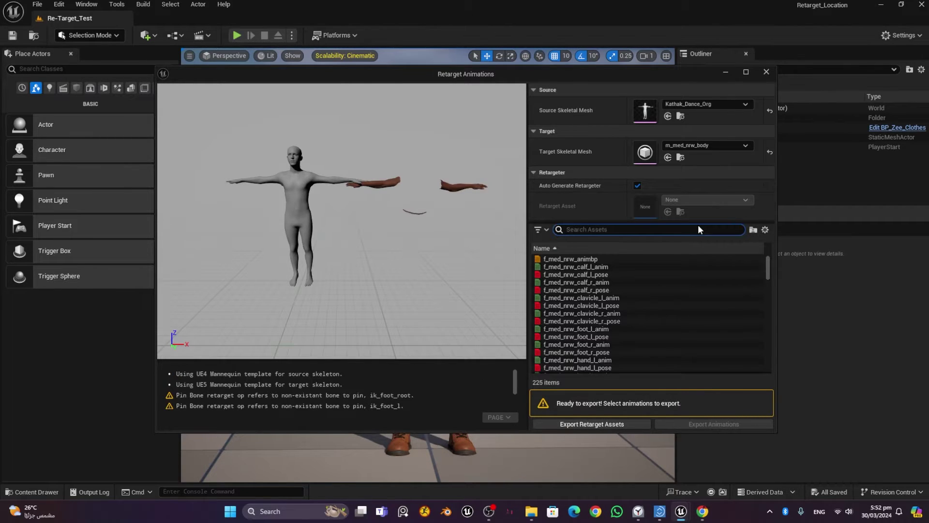
{"action": "type", "text": "kath"}
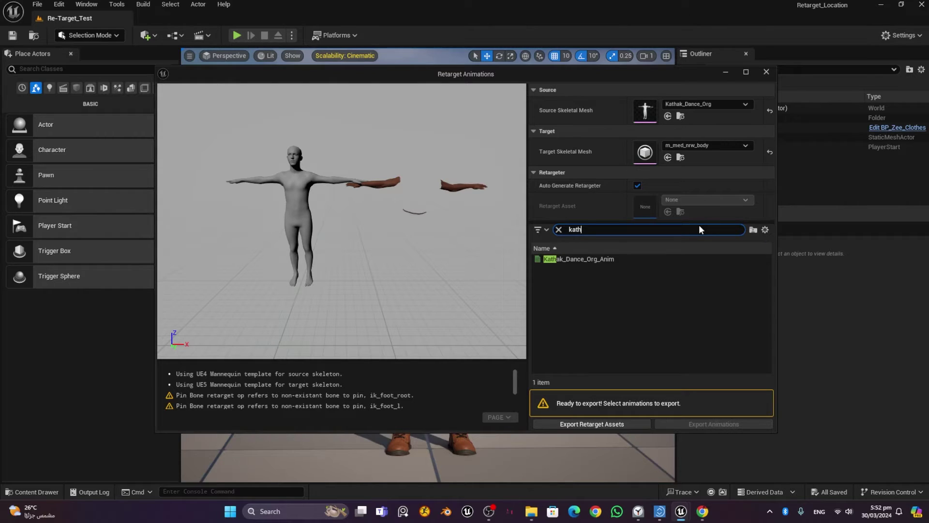
{"action": "left_click", "coordinate": [602, 260]}
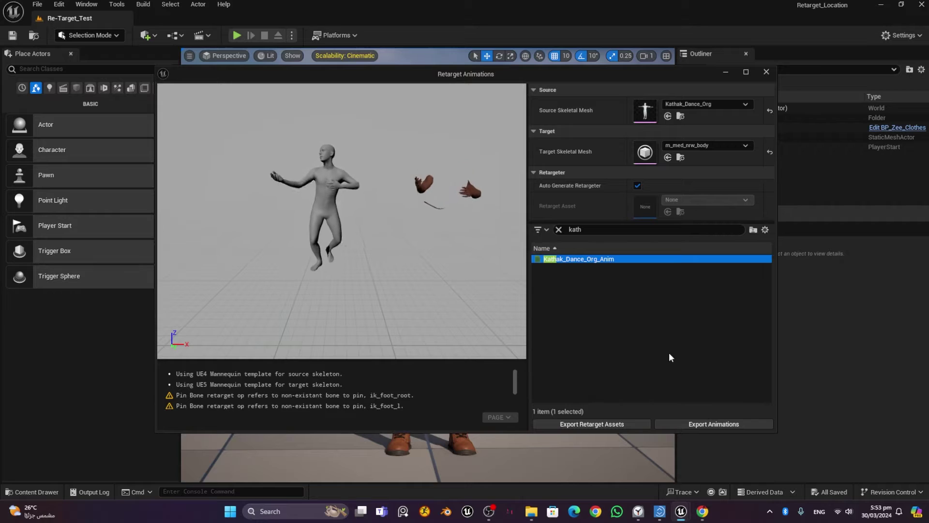
Step: Export Kathak_Dance_Org_Anim into the Animations folder, save with Ctrl+S, and close the Content Browser
{"action": "left_click", "coordinate": [716, 424]}
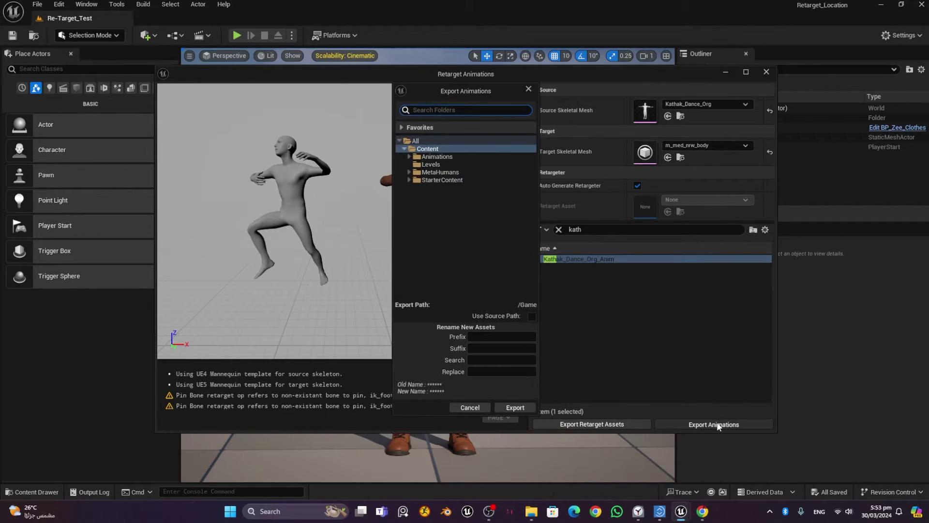
{"action": "left_click", "coordinate": [437, 157]}
{"action": "left_click", "coordinate": [512, 407]}
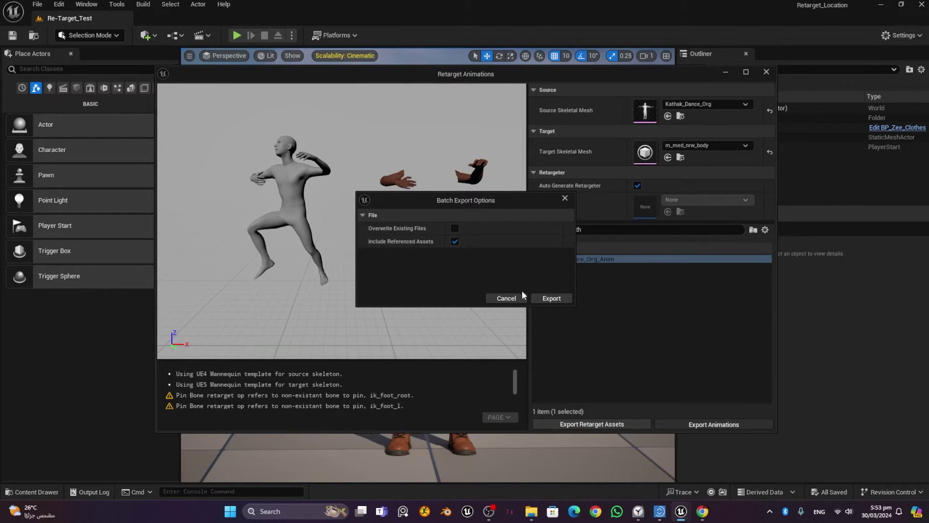
{"action": "left_click", "coordinate": [543, 298]}
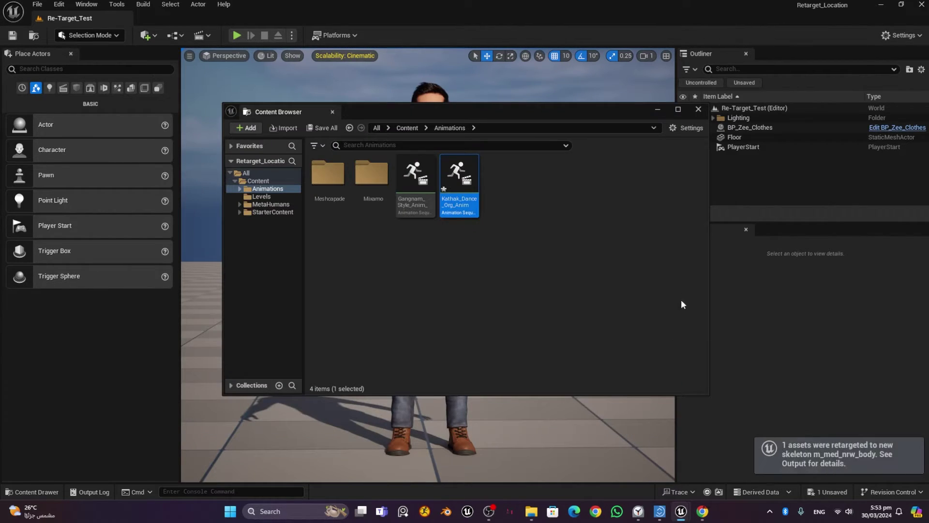
{"action": "key", "text": "ctrl+s"}
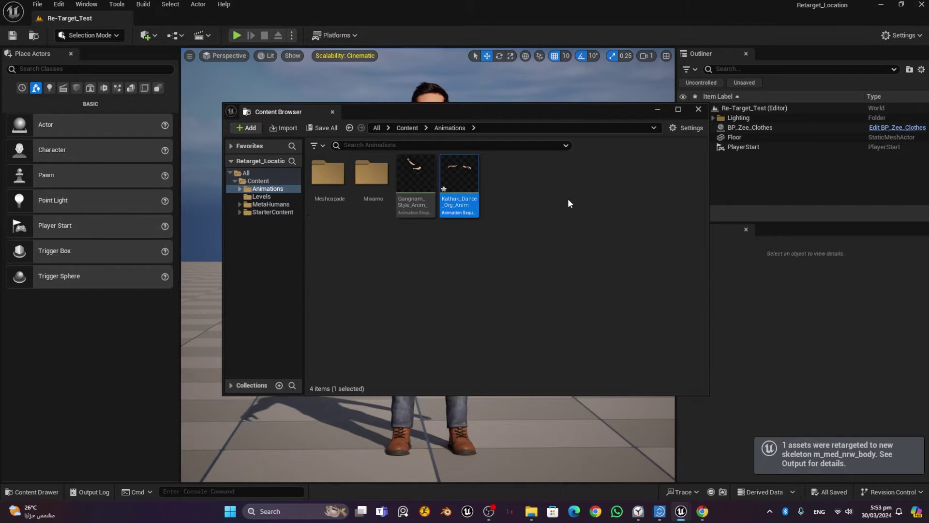
{"action": "left_click", "coordinate": [697, 109]}
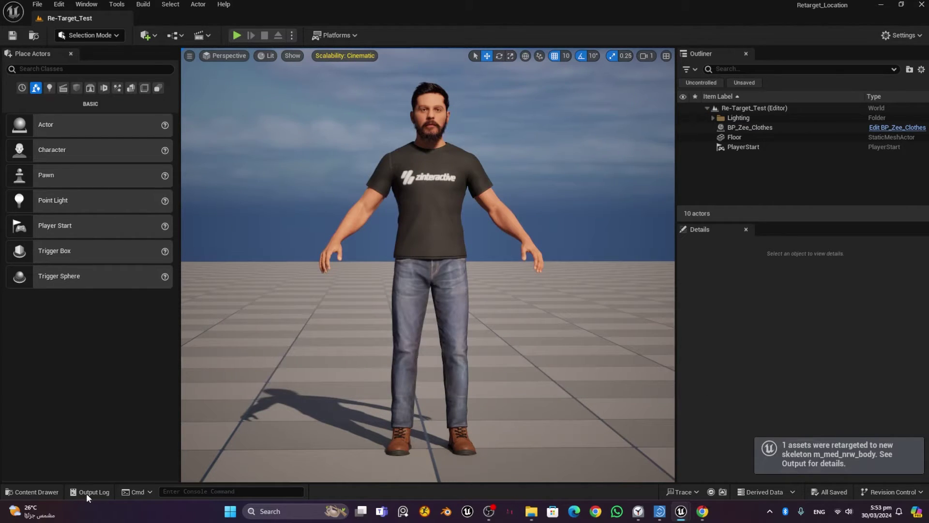
{"action": "left_click", "coordinate": [32, 492]}
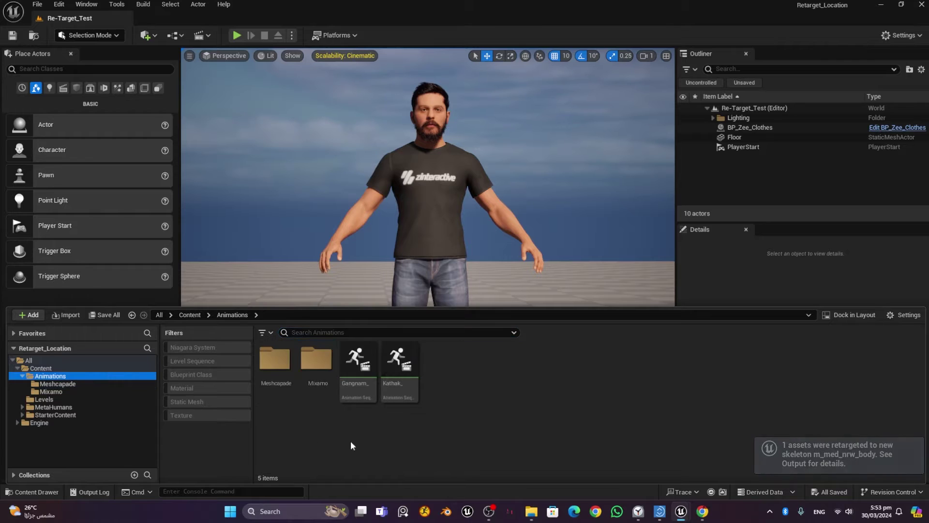
{"action": "left_click", "coordinate": [358, 361]}
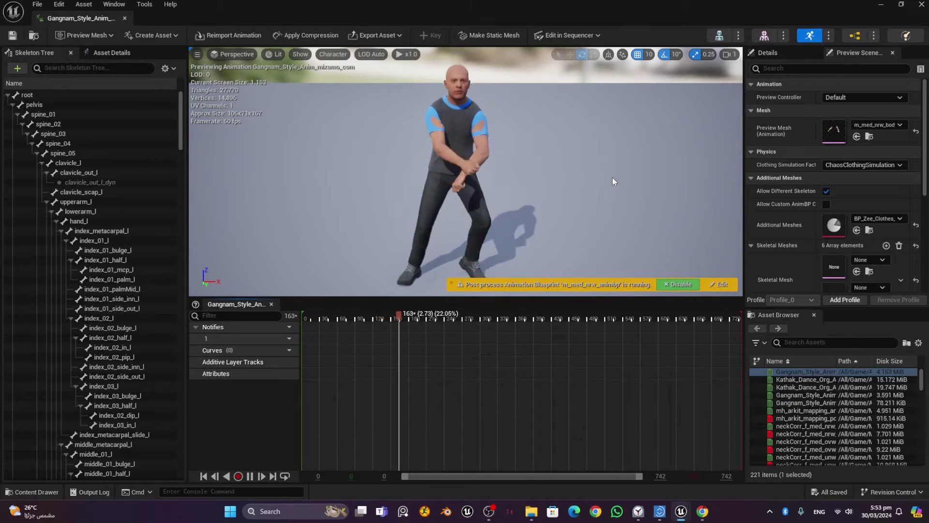
{"action": "left_click", "coordinate": [125, 18]}
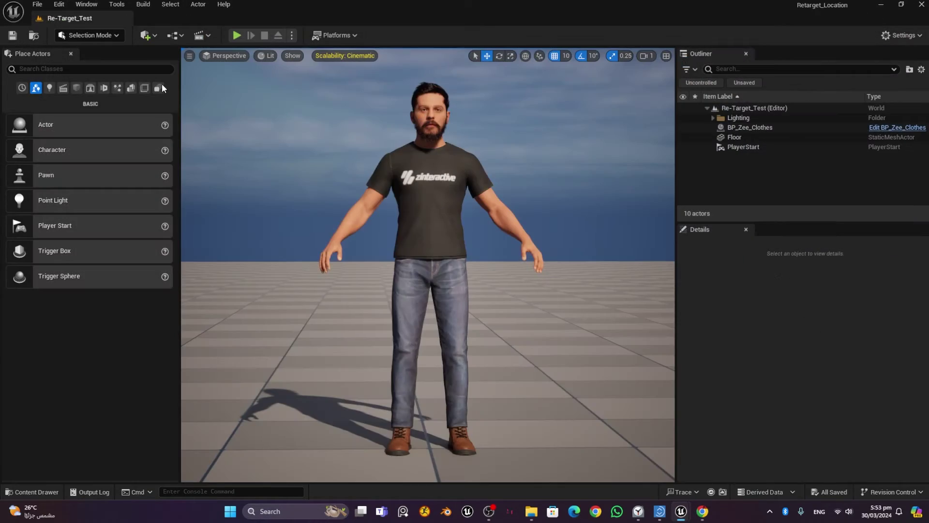
{"action": "left_click", "coordinate": [31, 491]}
{"action": "double_click", "coordinate": [399, 383]}
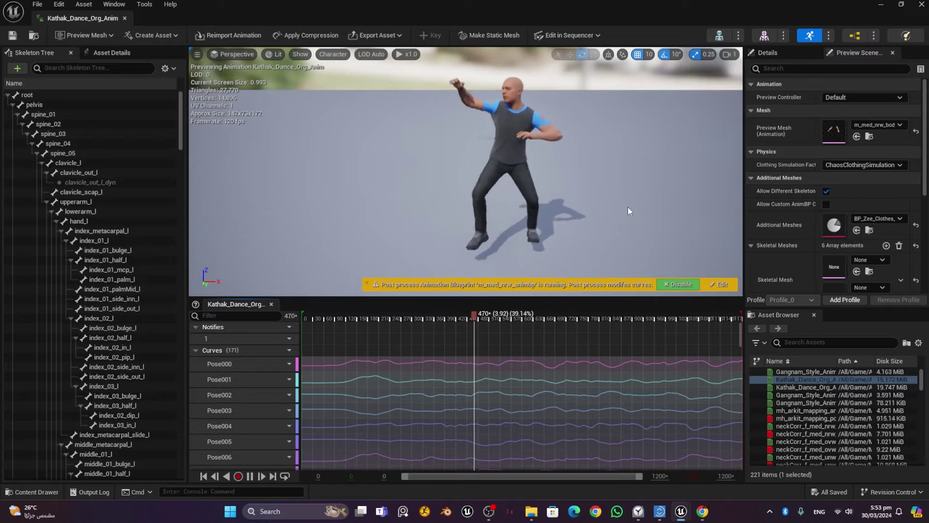
{"action": "left_click", "coordinate": [125, 19]}
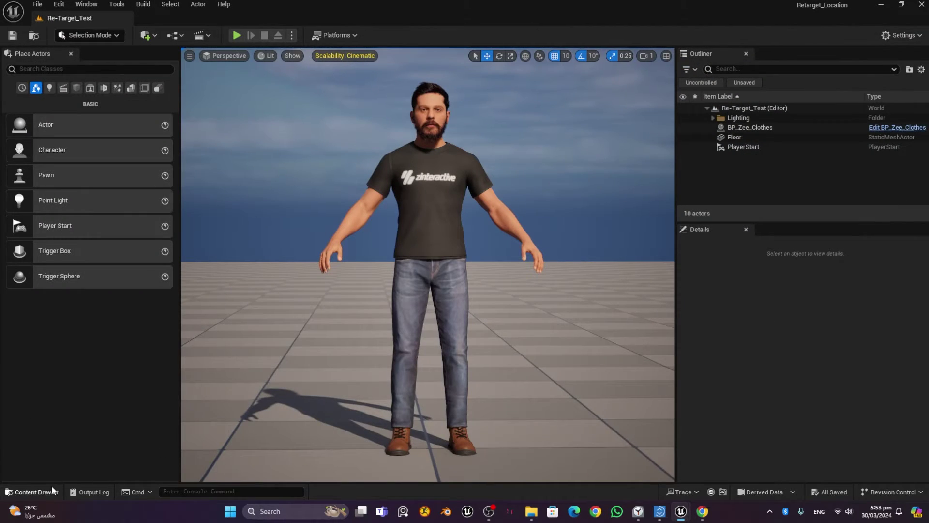
Step: Create a Level Sequence named Dance in the Levels folder, save it, and open it
{"action": "left_click", "coordinate": [32, 492]}
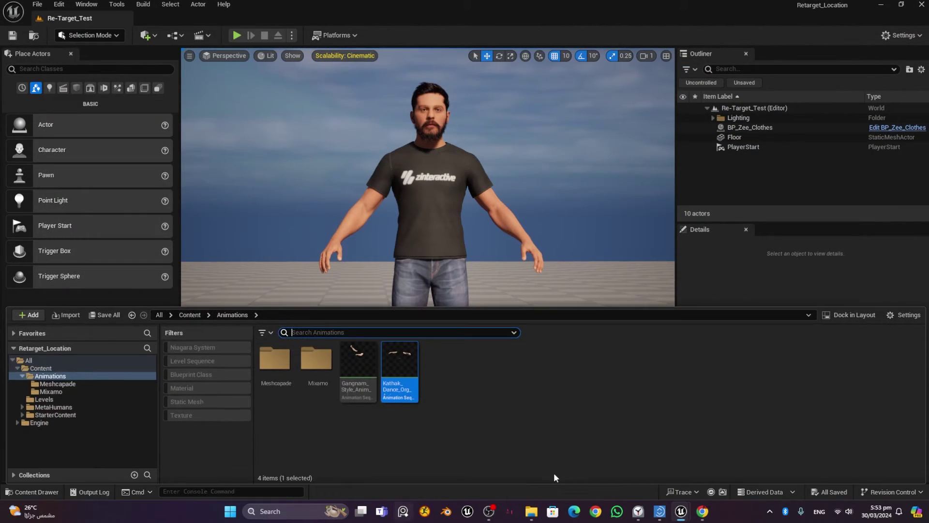
{"action": "left_click", "coordinate": [77, 399]}
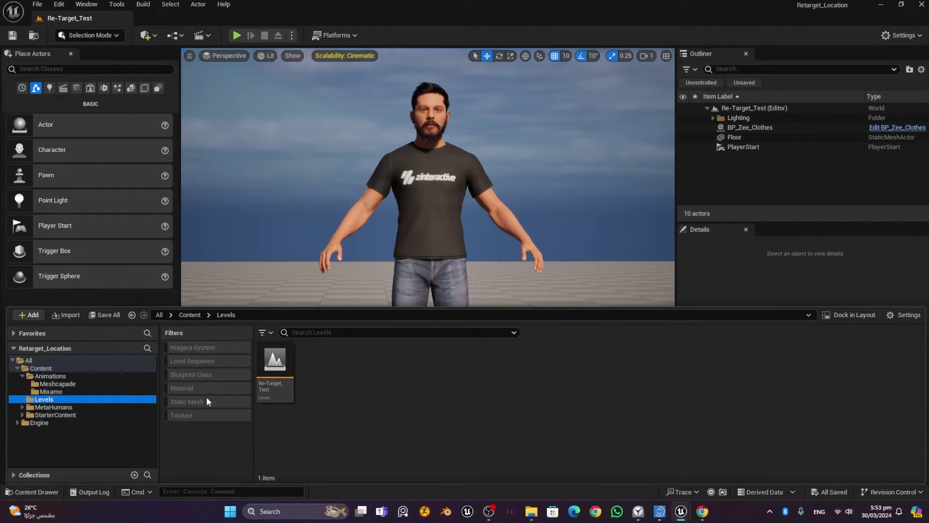
{"action": "right_click", "coordinate": [322, 380]}
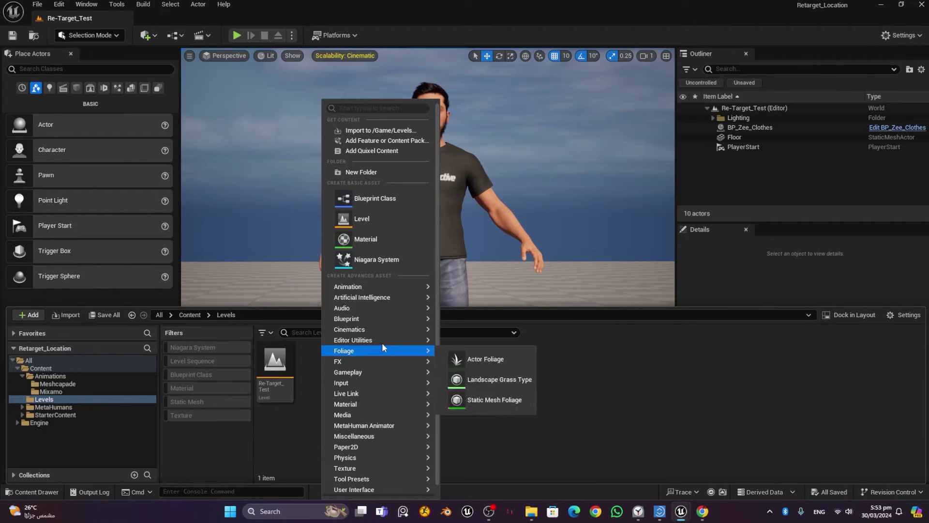
{"action": "mouse_move", "coordinate": [378, 331]}
{"action": "left_click", "coordinate": [506, 361]}
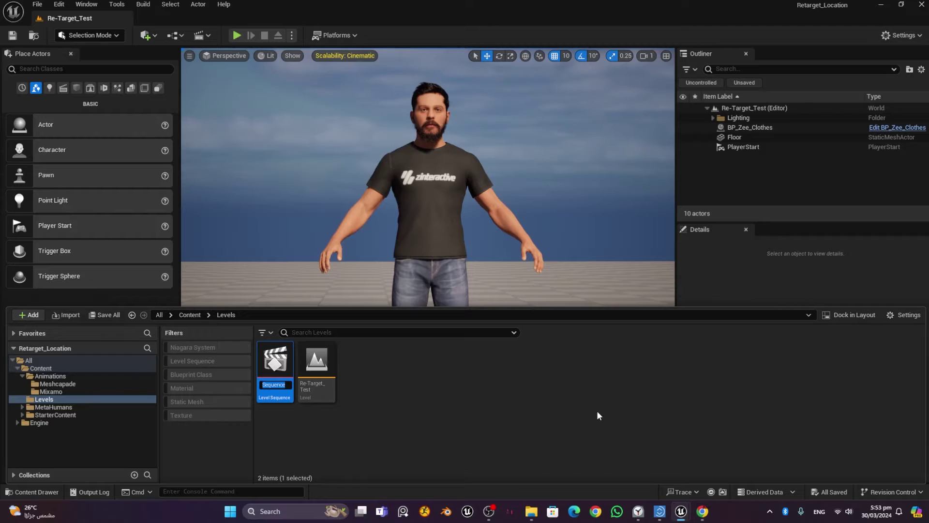
{"action": "type", "text": "Dance"}
{"action": "key", "text": "Return"}
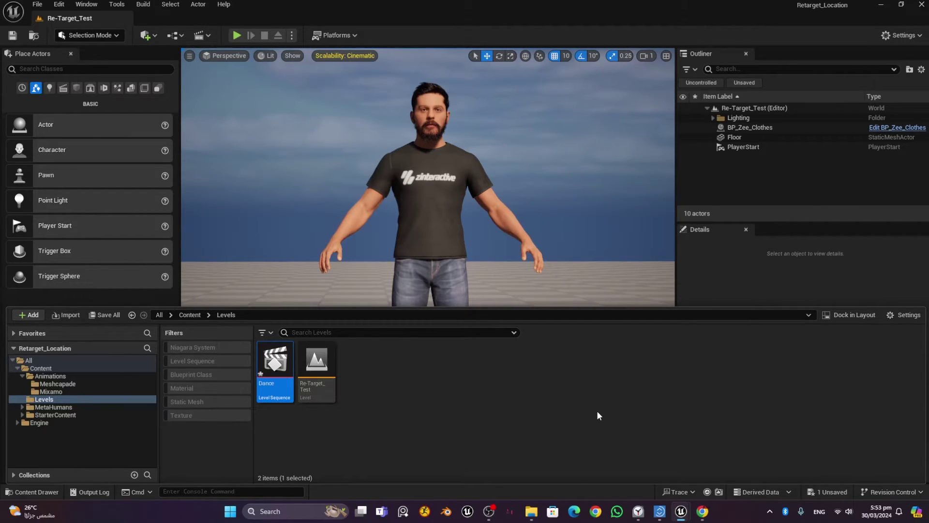
{"action": "key", "text": "ctrl+s"}
{"action": "double_click", "coordinate": [286, 370]}
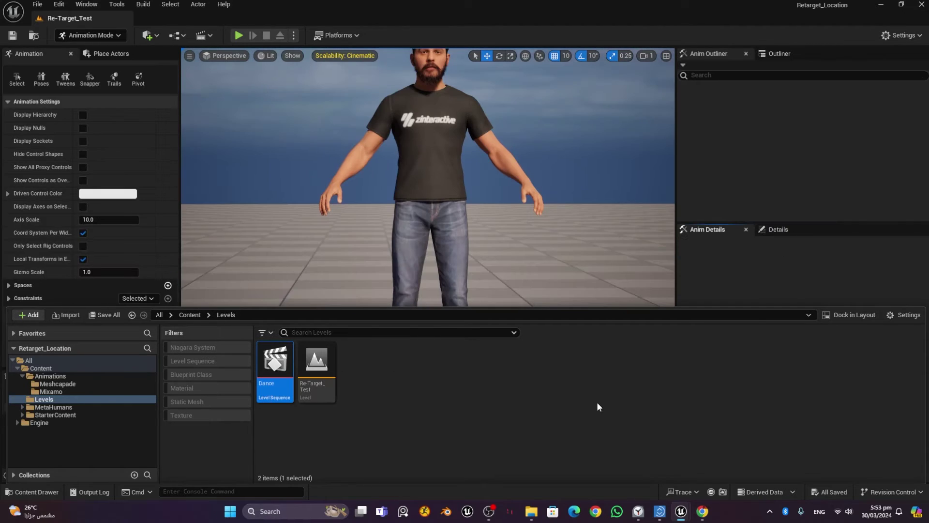
Step: Add the selected BP_Zee_Clothes MetaHuman to the Dance sequence and enlarge the track area
{"action": "left_click", "coordinate": [42, 495]}
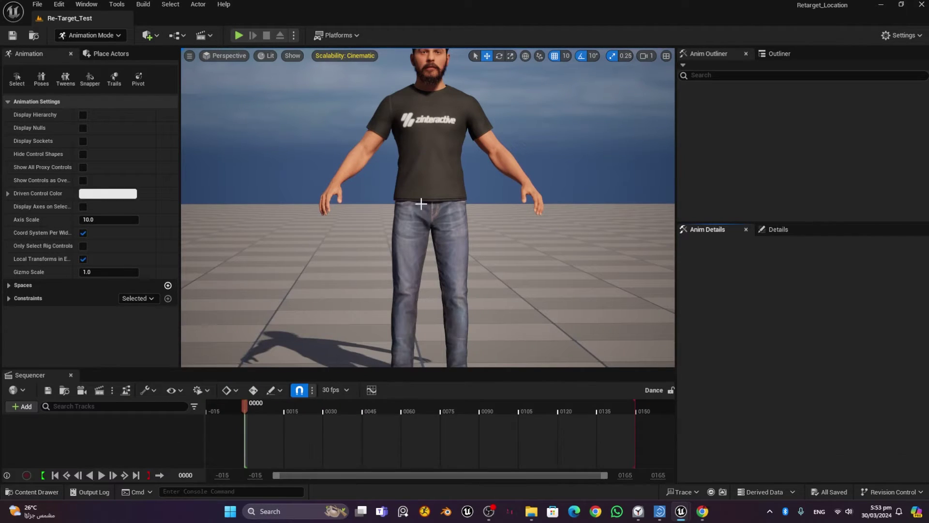
{"action": "left_click", "coordinate": [422, 177]}
{"action": "left_click", "coordinate": [22, 406]}
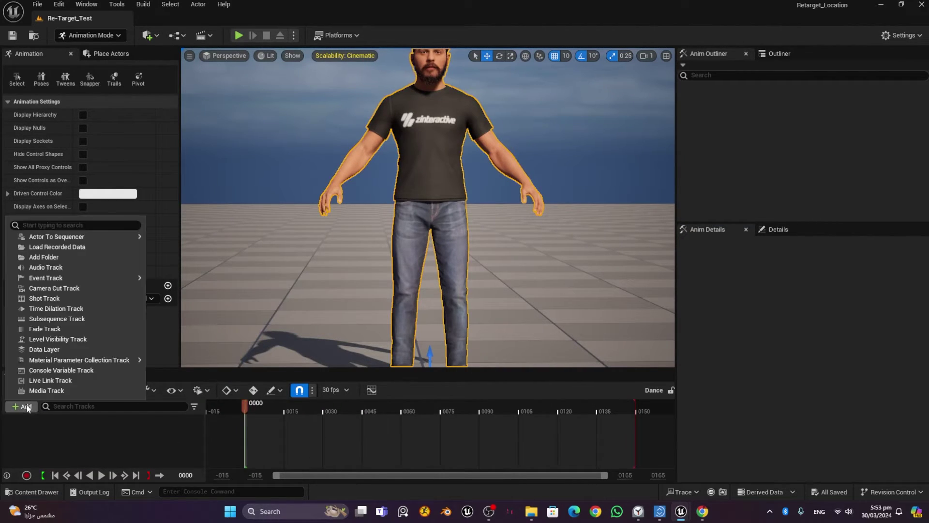
{"action": "mouse_move", "coordinate": [74, 235]}
{"action": "left_click", "coordinate": [196, 240]}
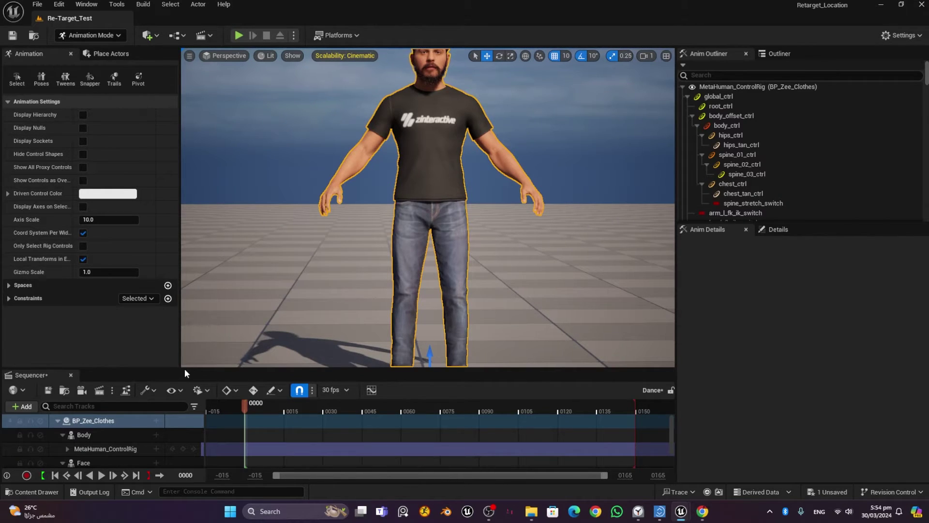
{"action": "left_click_drag", "start_coordinate": [185, 368], "coordinate": [191, 321]}
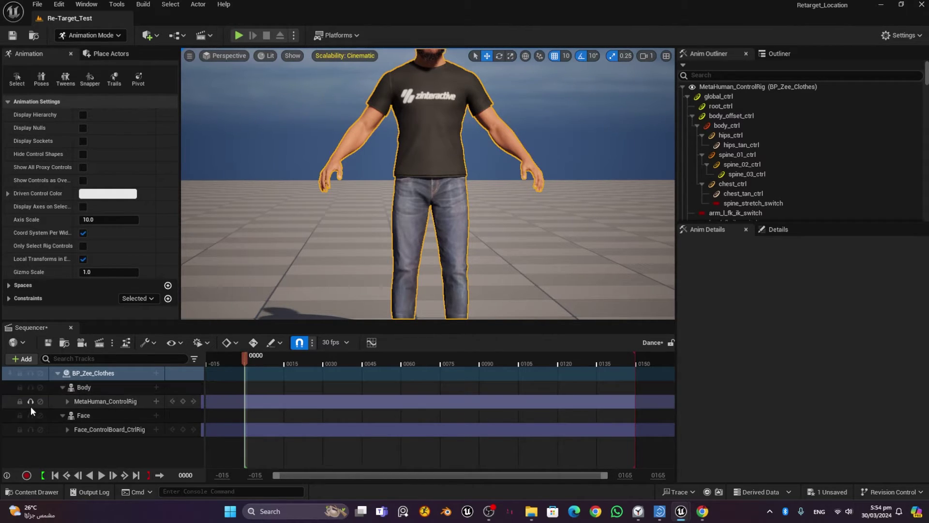
Step: Delete the MetaHuman_ControlRig and Face_ControlBoard_CtrlRig tracks, then enlarge the viewport
{"action": "left_click", "coordinate": [105, 402]}
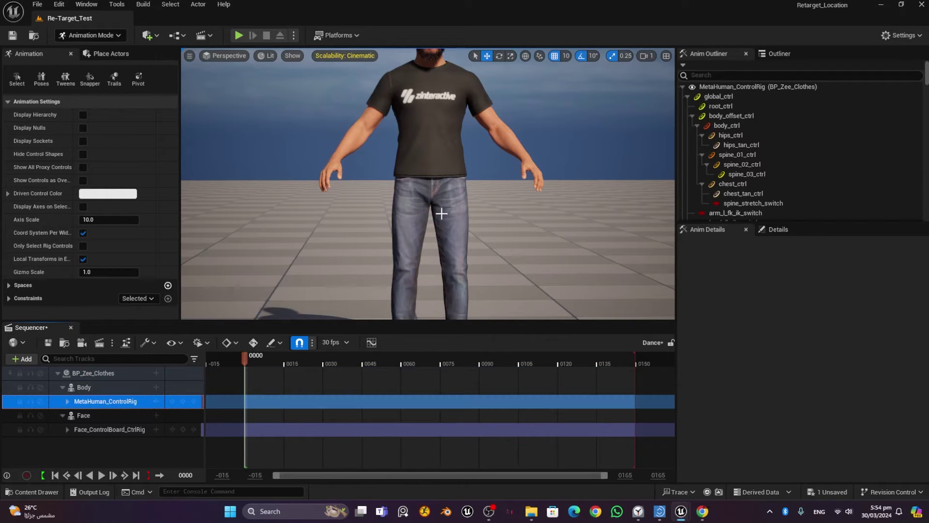
{"action": "left_click", "coordinate": [97, 401]}
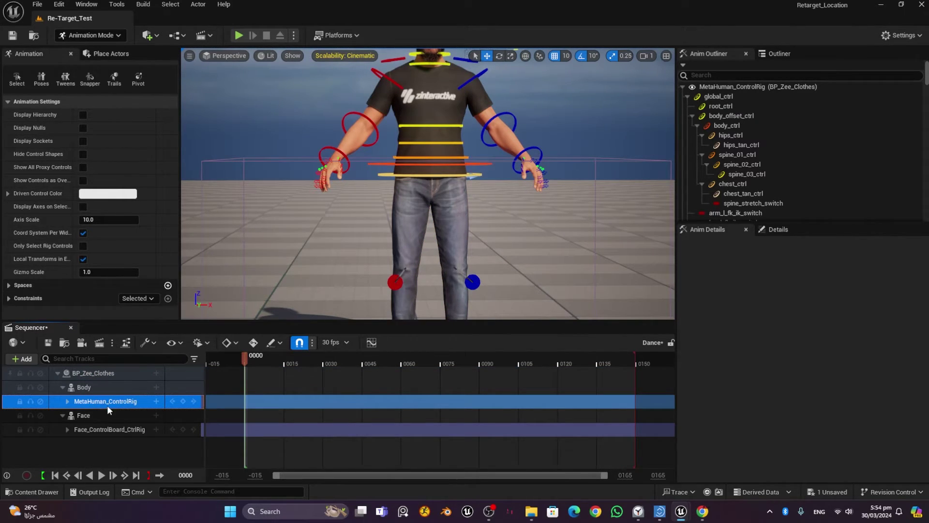
{"action": "key", "text": "Delete"}
{"action": "left_click", "coordinate": [112, 416]}
{"action": "key", "text": "Delete"}
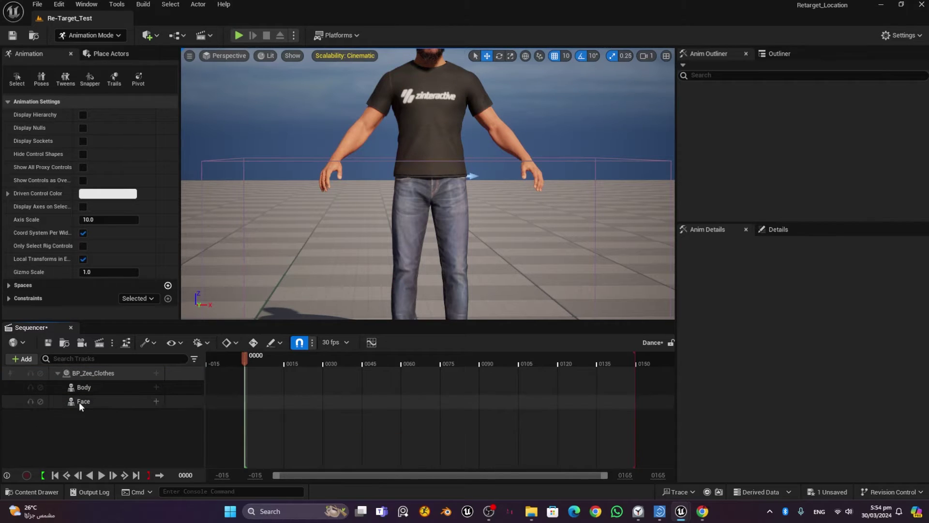
{"action": "left_click_drag", "start_coordinate": [236, 321], "coordinate": [236, 382]}
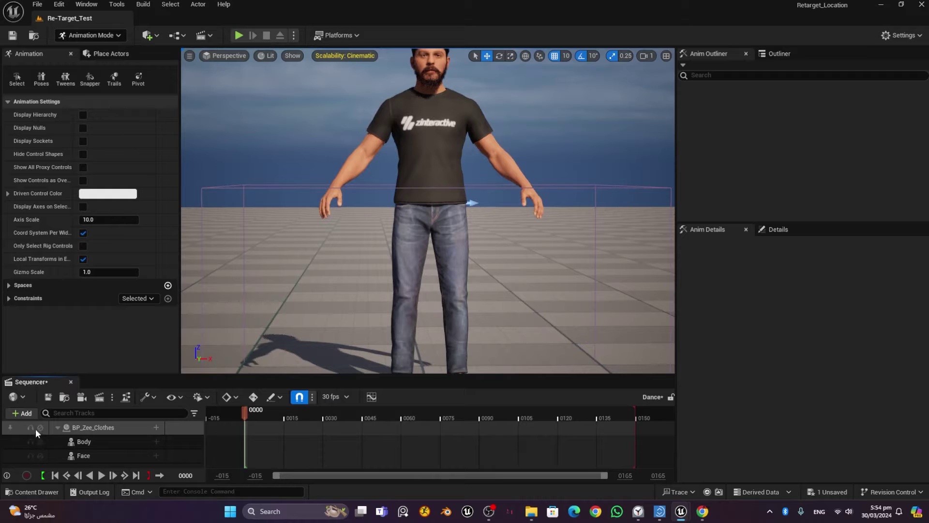
{"action": "scroll", "coordinate": [473, 208], "scroll_direction": "down", "scroll_amount": 5}
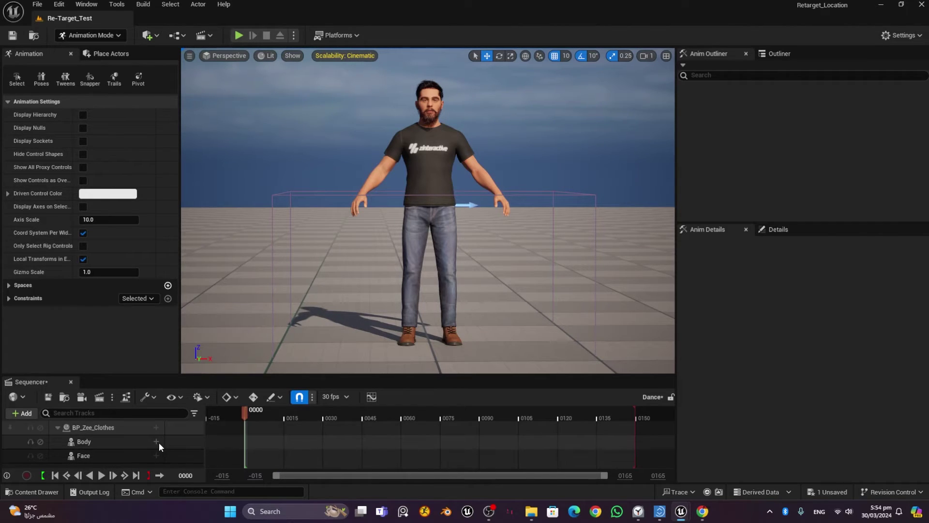
Step: Add an Animation track to Body playing Kathak_Dance_Org_Anim, found by searching 'kat'
{"action": "left_click", "coordinate": [158, 426]}
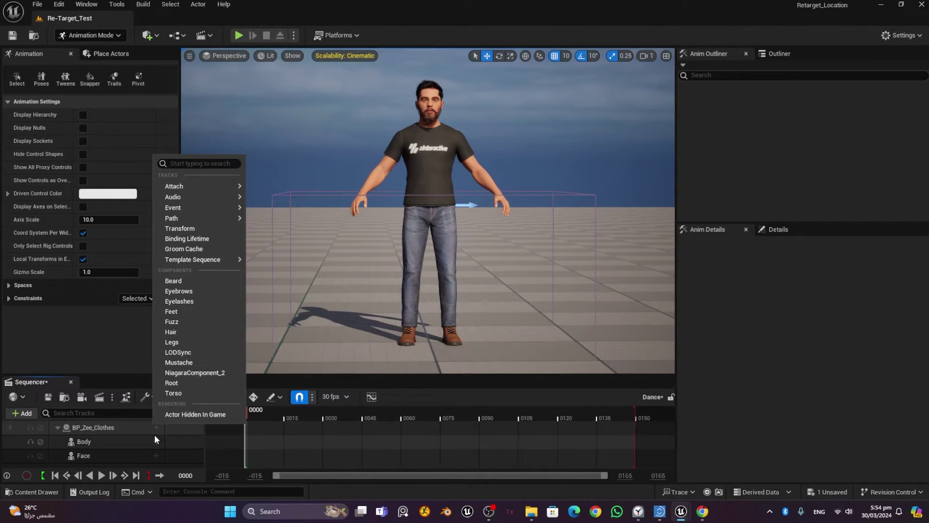
{"action": "left_click", "coordinate": [156, 441]}
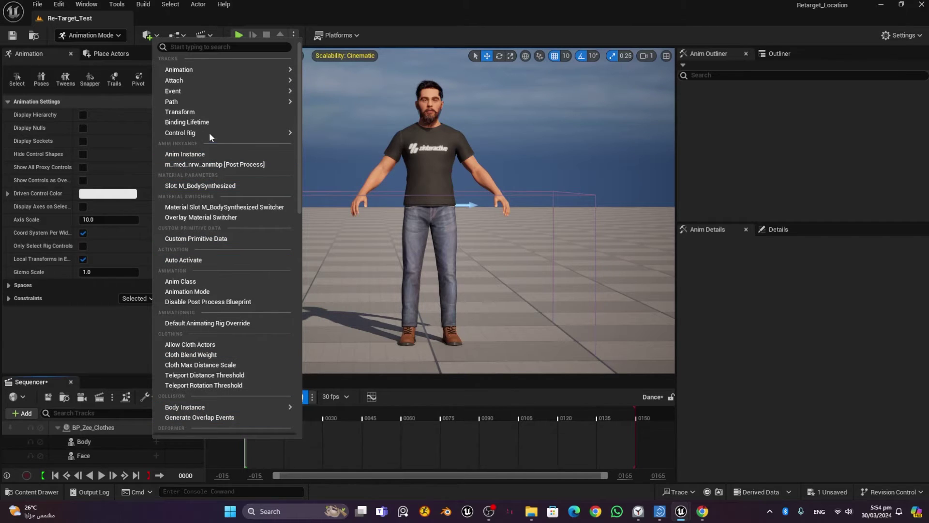
{"action": "mouse_move", "coordinate": [193, 68]}
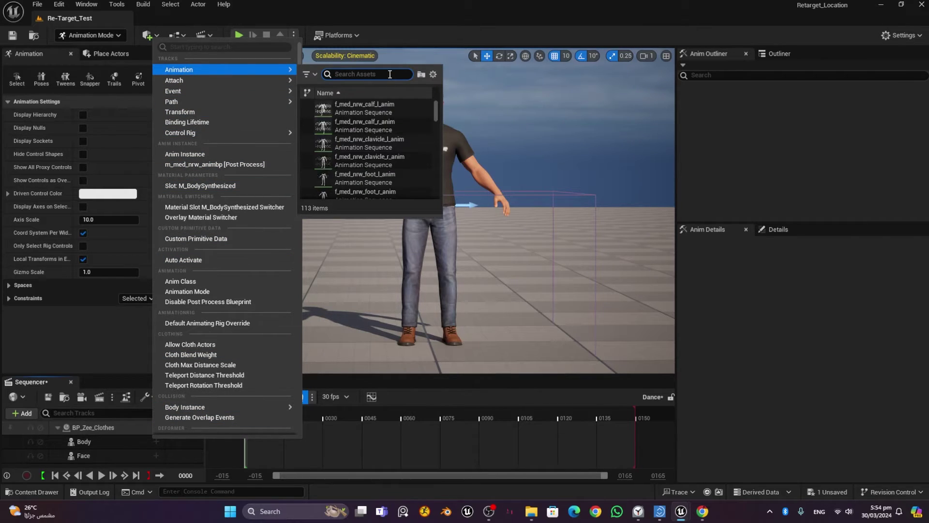
{"action": "type", "text": "kat"}
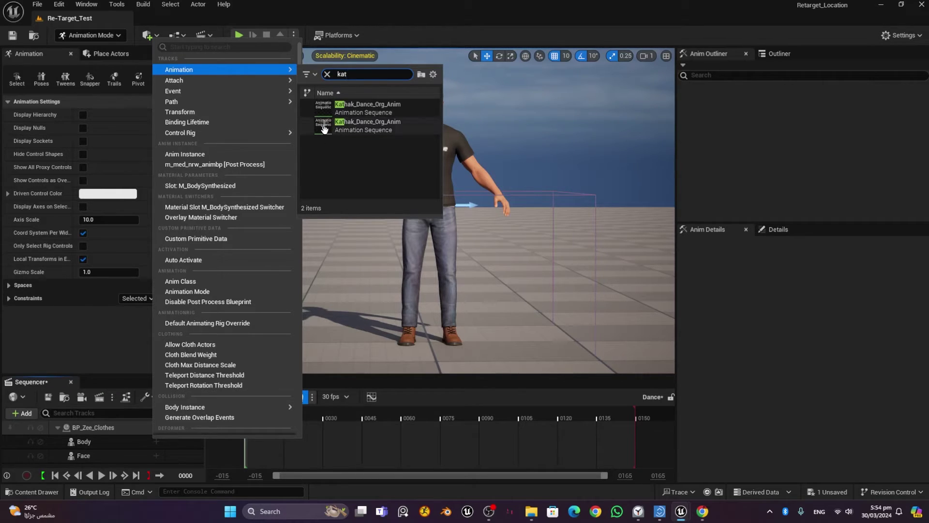
{"action": "mouse_move", "coordinate": [362, 131]}
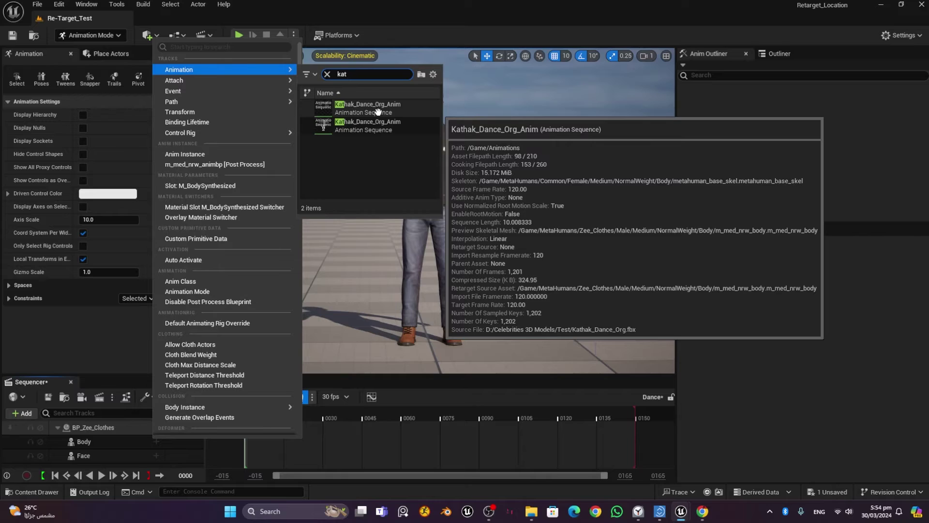
{"action": "left_click", "coordinate": [378, 111]}
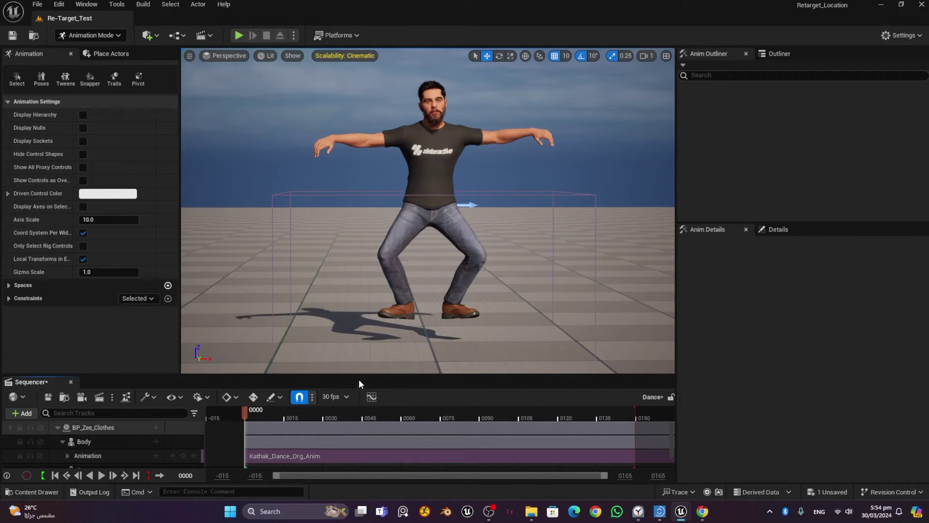
Step: Set the view range end to 300 and extend the playback range to frame 0300
{"action": "left_click_drag", "start_coordinate": [363, 376], "coordinate": [368, 318]}
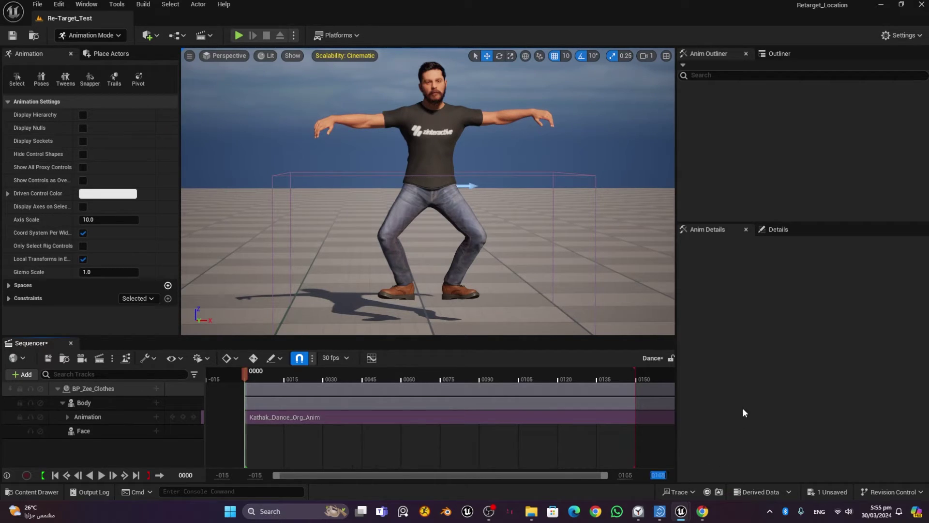
{"action": "type", "text": "300"}
{"action": "key", "text": "Return"}
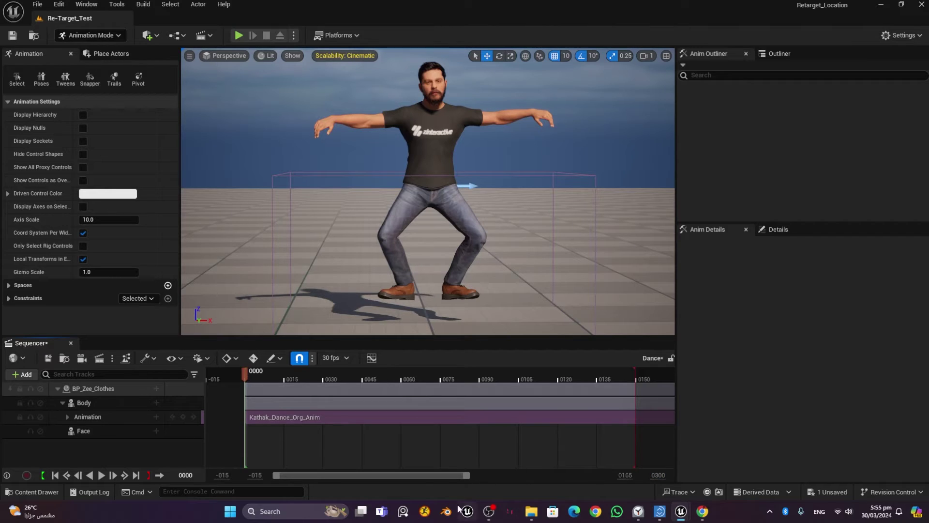
{"action": "left_click_drag", "start_coordinate": [468, 478], "coordinate": [650, 484]}
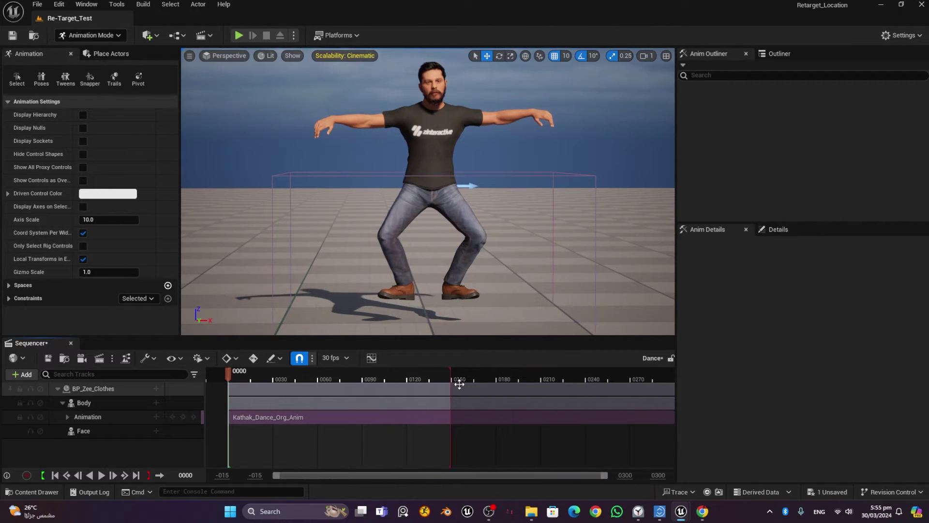
{"action": "left_click_drag", "start_coordinate": [451, 372], "coordinate": [679, 389]}
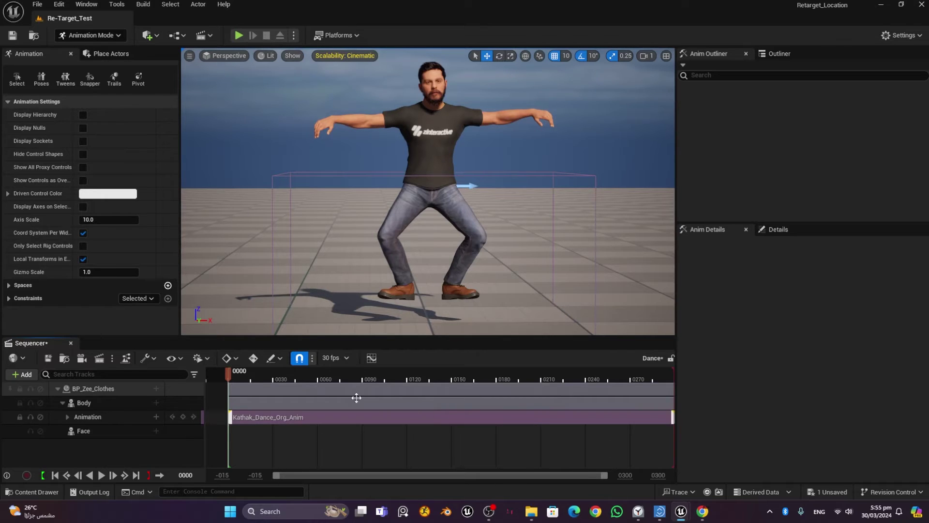
Step: Play the Kathak dance through, then return the playhead to frame 0
{"action": "left_click", "coordinate": [101, 475]}
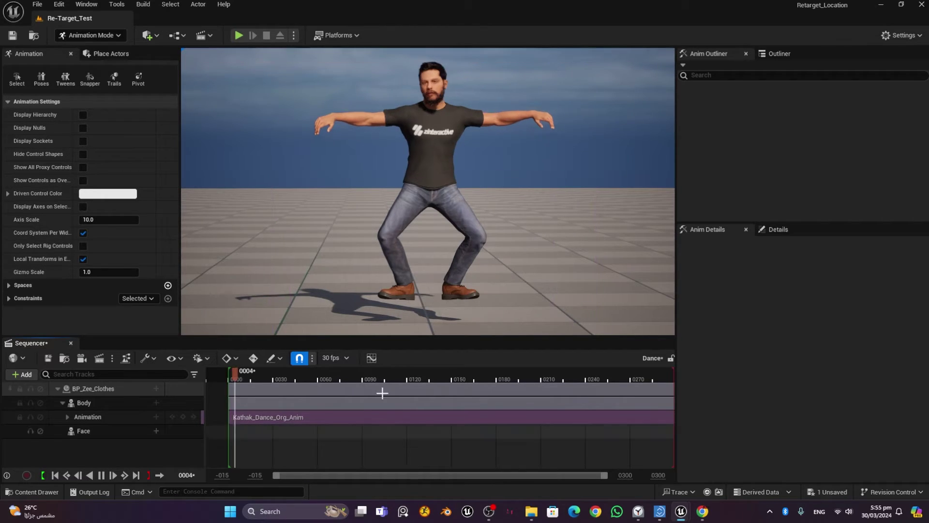
{"action": "right_click_drag", "start_coordinate": [592, 193], "coordinate": [605, 218]}
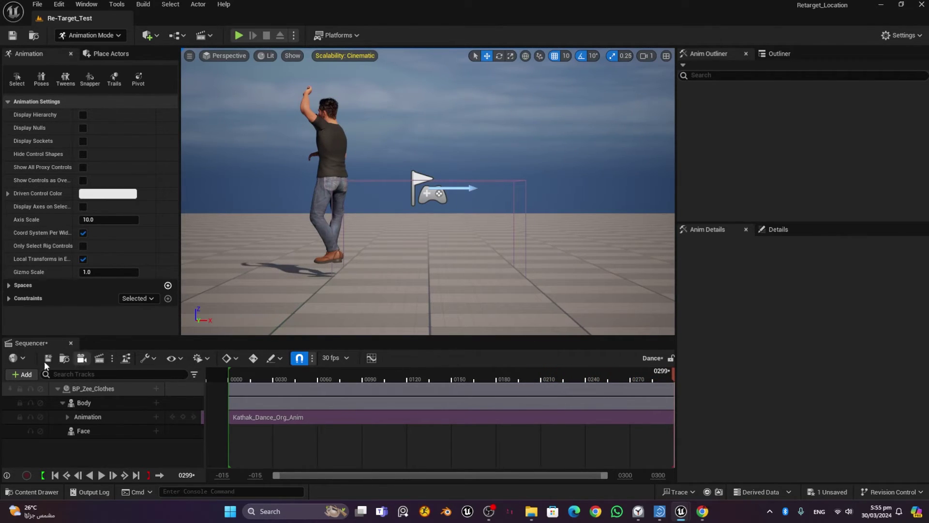
{"action": "left_click", "coordinate": [55, 475]}
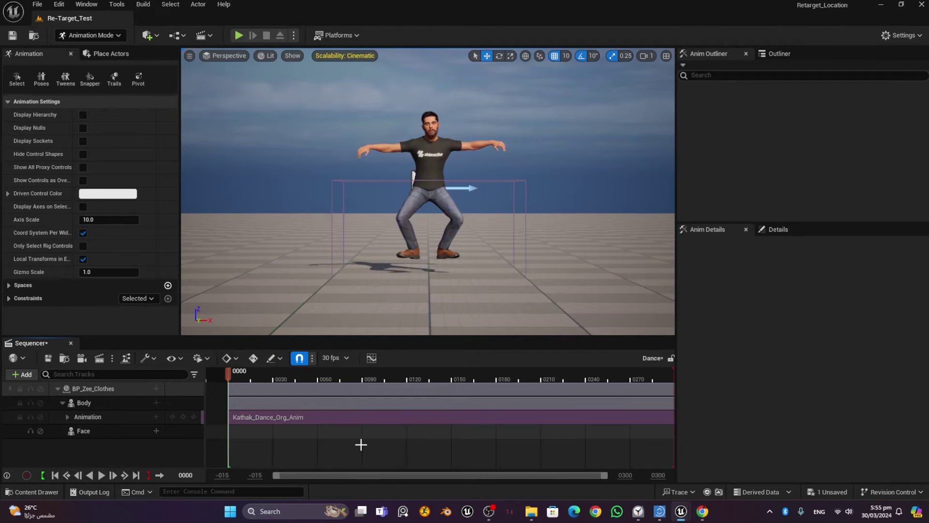
{"action": "left_click", "coordinate": [96, 421]}
Step: Delete the Kathak animation track and undo the playback range back to 0150
{"action": "key", "text": "Delete"}
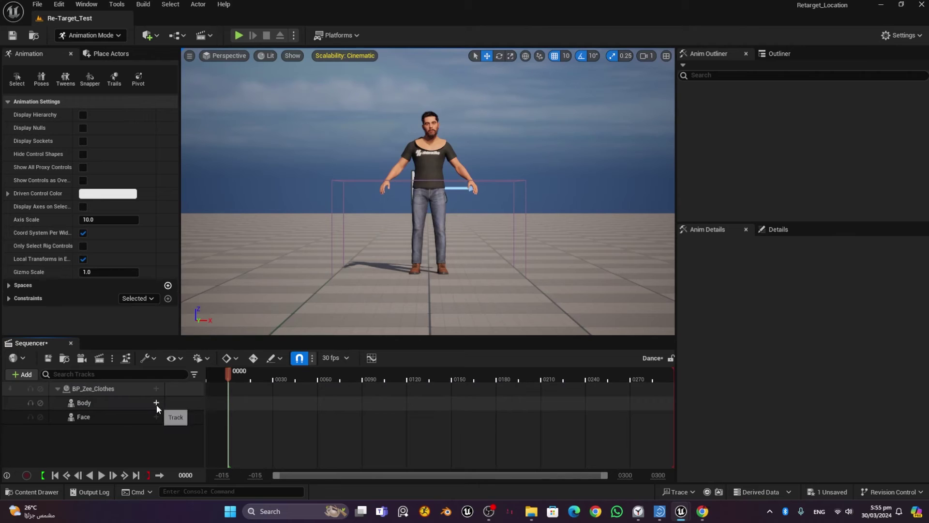
{"action": "left_click", "coordinate": [101, 475]}
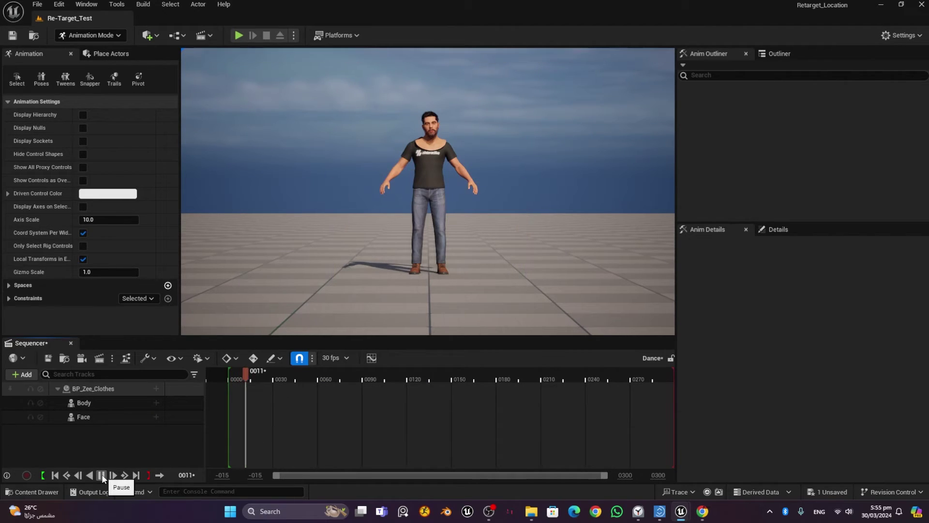
{"action": "key", "text": "ctrl+z"}
{"action": "key", "text": "ctrl+z"}
{"action": "key", "text": "ctrl+z"}
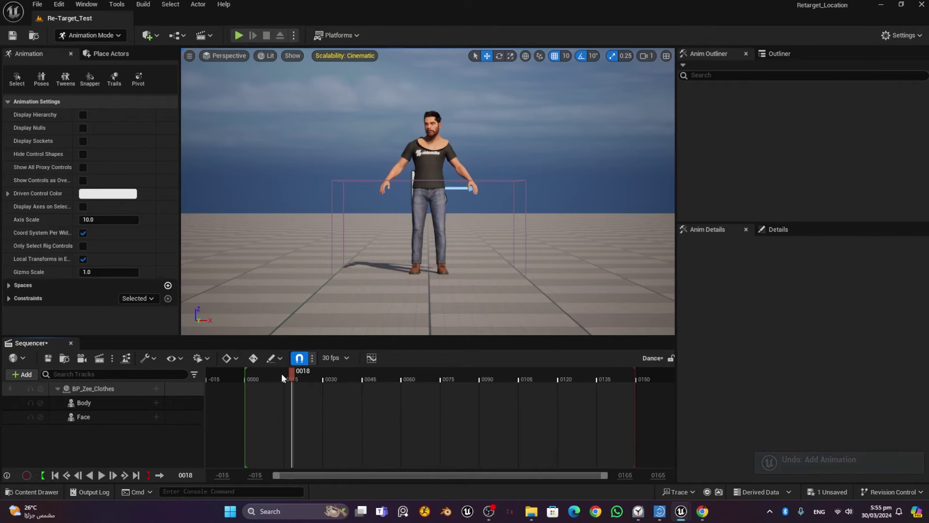
{"action": "left_click_drag", "start_coordinate": [281, 373], "coordinate": [247, 379]}
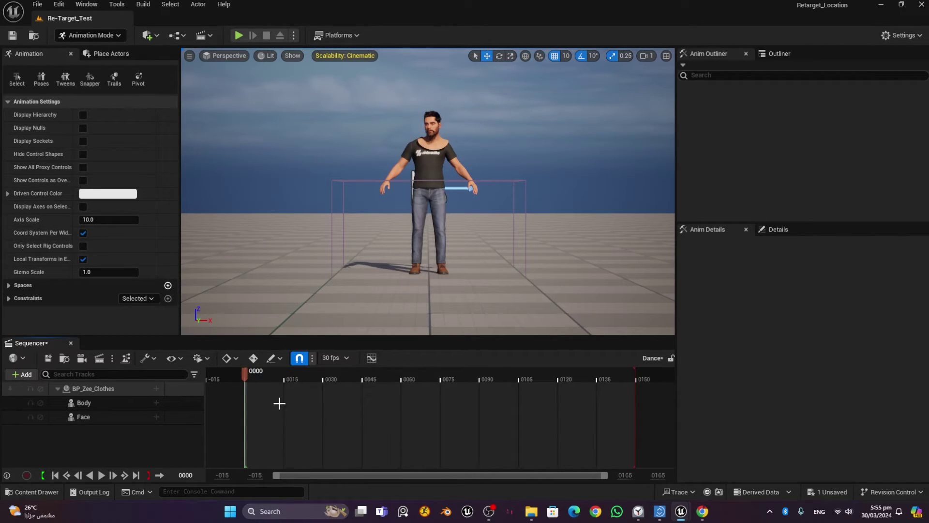
Step: Add Gangnam_Style_Anim_mixamo_com as Body's Animation track via a 'gan' search
{"action": "left_click", "coordinate": [156, 389]}
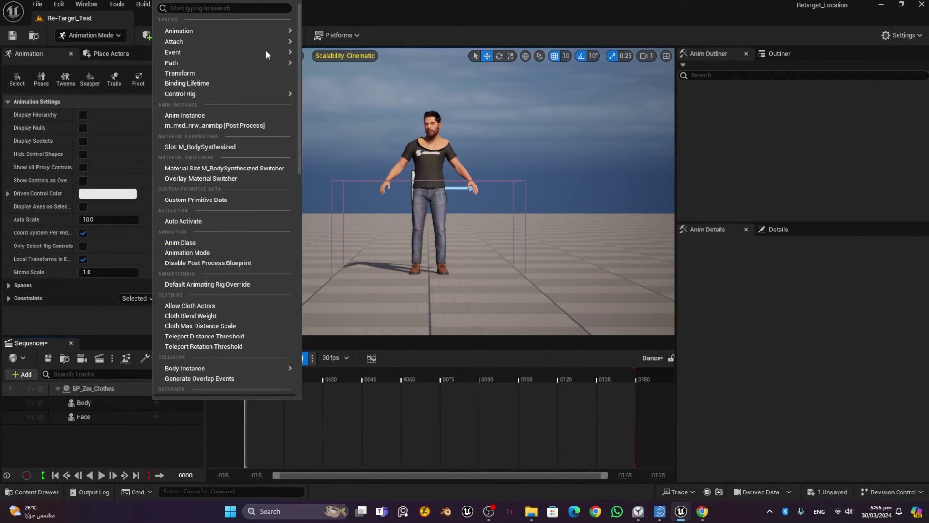
{"action": "mouse_move", "coordinate": [229, 42]}
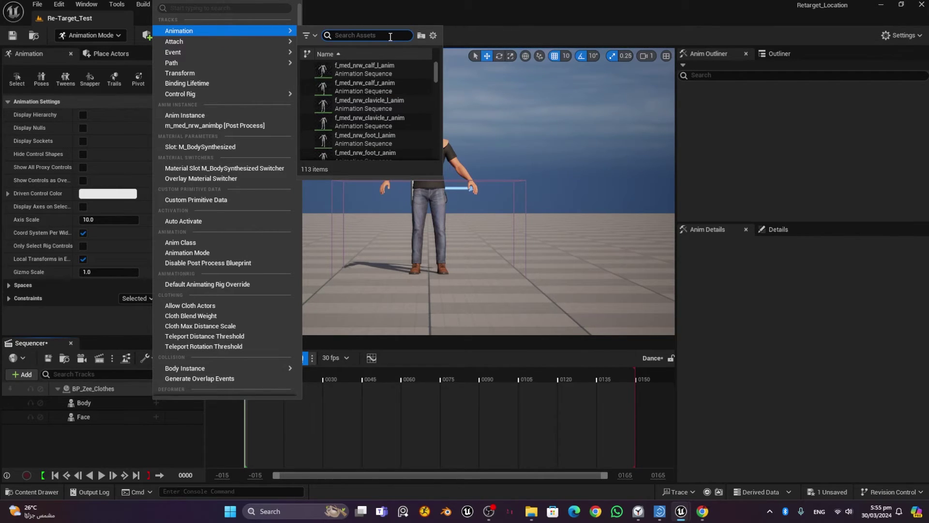
{"action": "type", "text": "gan"}
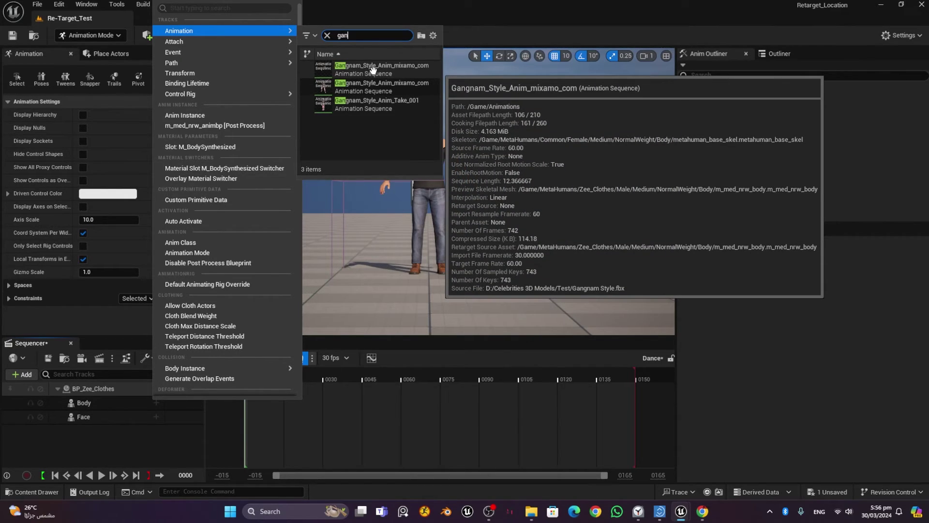
{"action": "left_click", "coordinate": [403, 70]}
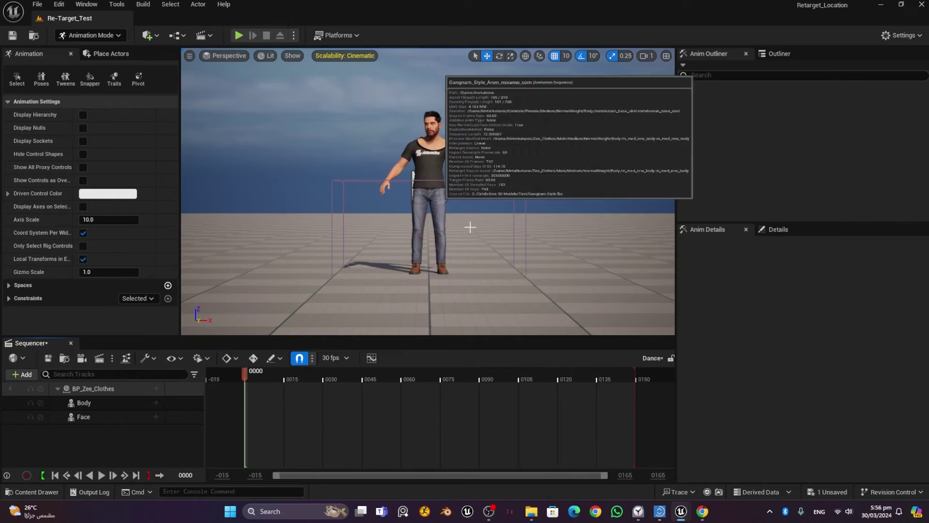
{"action": "left_click", "coordinate": [102, 474]}
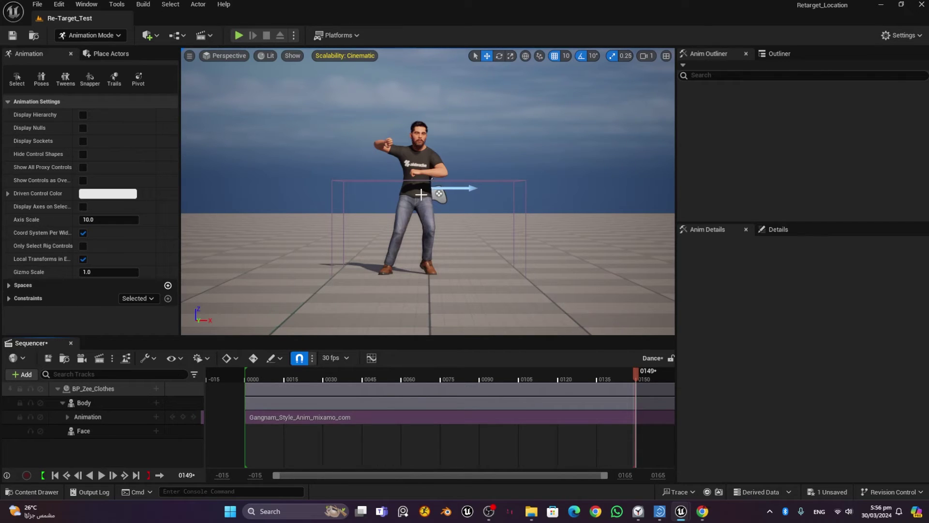
{"action": "left_click_drag", "start_coordinate": [318, 380], "coordinate": [273, 377]}
{"action": "left_click", "coordinate": [55, 475]}
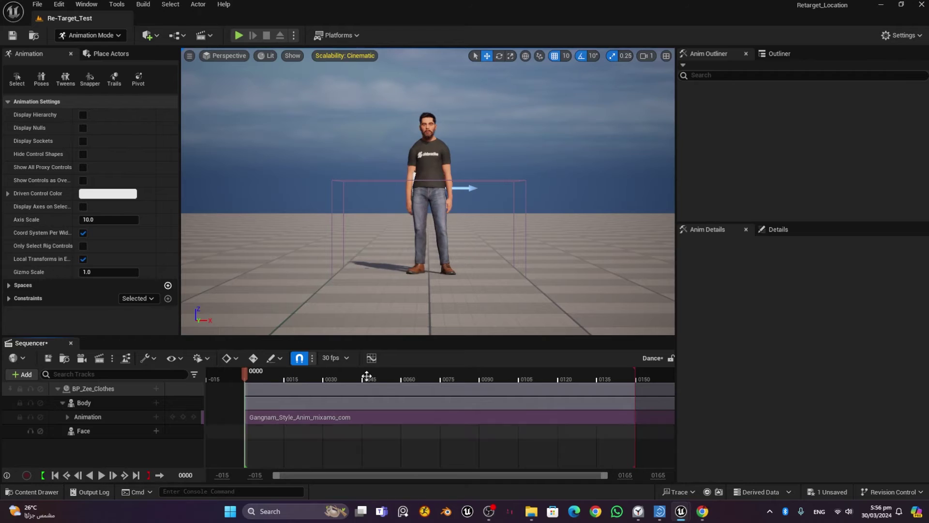
{"action": "key", "text": "f"}
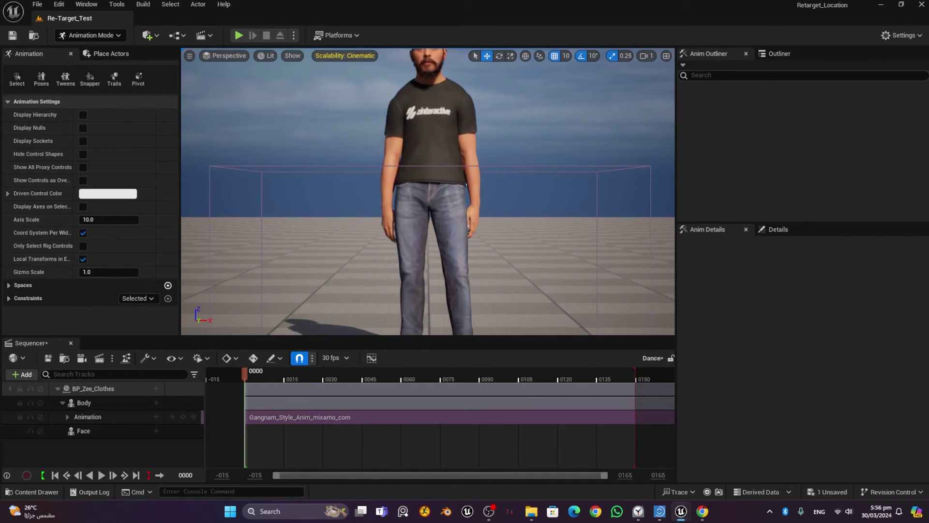
{"action": "right_click_drag", "start_coordinate": [431, 157], "coordinate": [438, 167]}
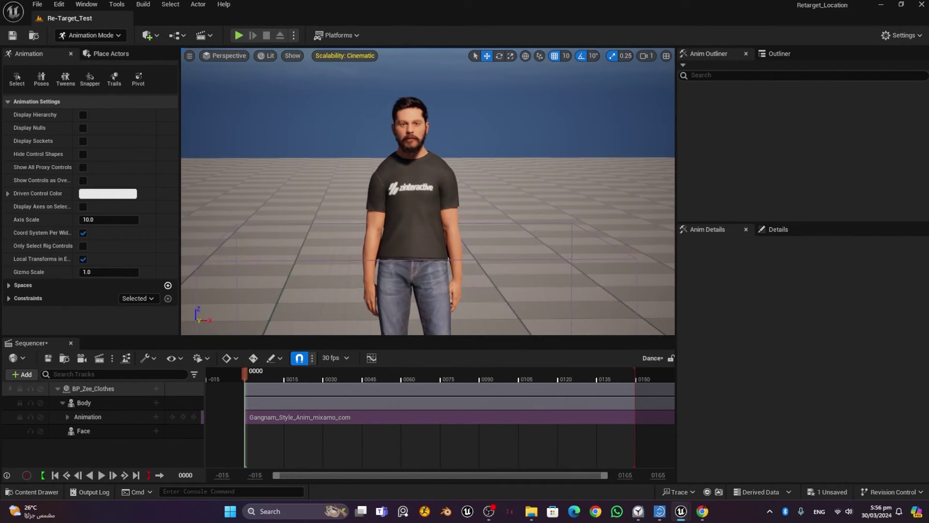
Step: Bake the Body track's Gangnam Style animation onto MetaHuman_ControlRig with default options
{"action": "right_click", "coordinate": [93, 389]}
{"action": "right_click", "coordinate": [91, 400]}
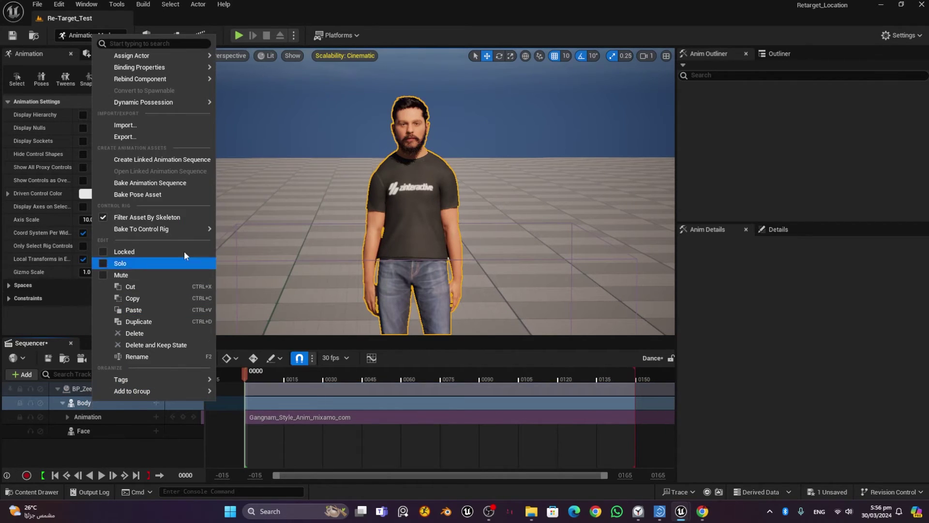
{"action": "mouse_move", "coordinate": [170, 232]}
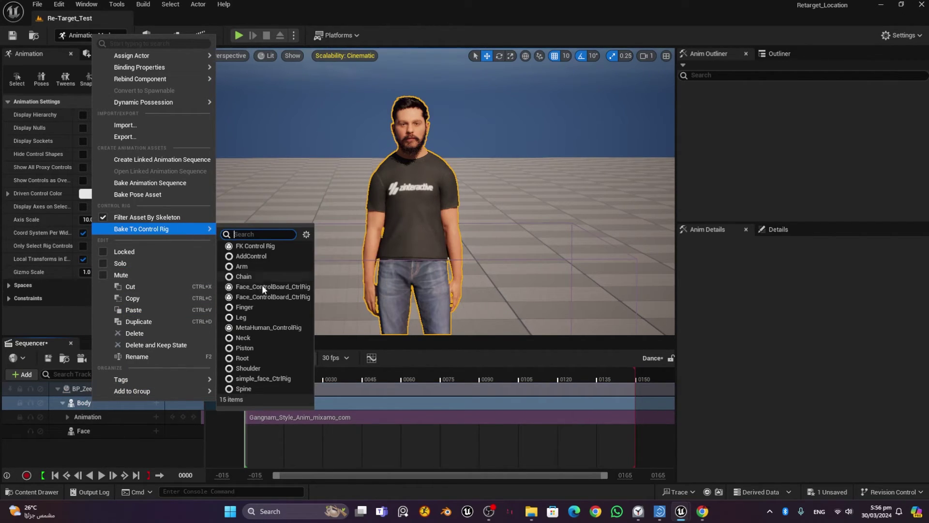
{"action": "left_click", "coordinate": [272, 328]}
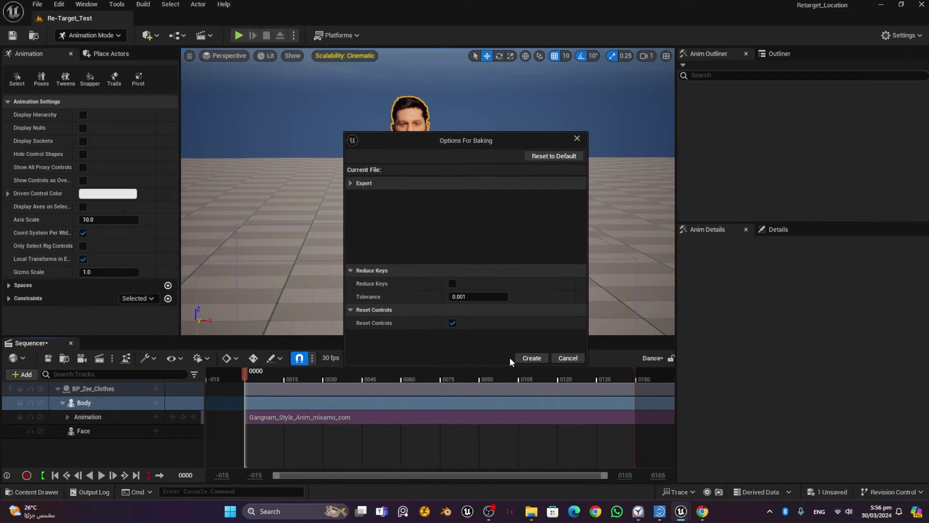
{"action": "left_click", "coordinate": [532, 358]}
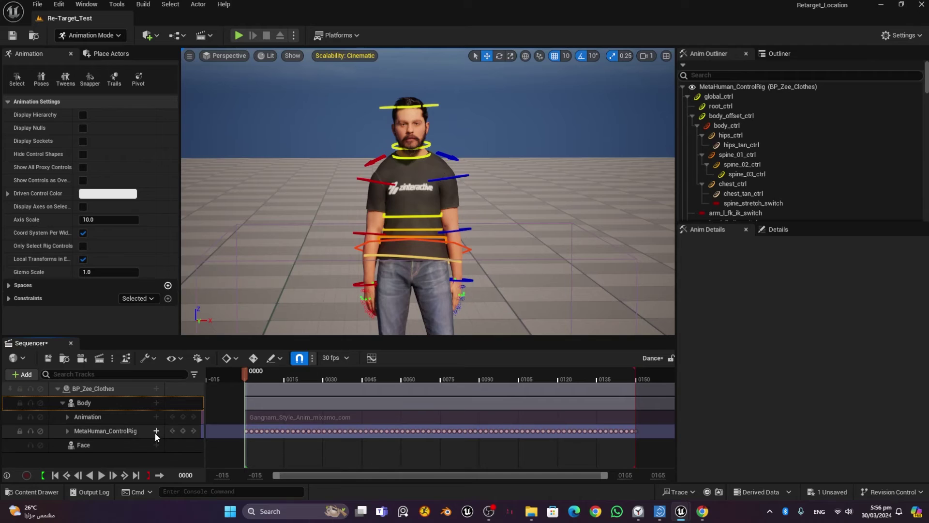
Step: Add an additive control rig layer and select the right clavicle control
{"action": "left_click", "coordinate": [156, 431]}
{"action": "left_click", "coordinate": [187, 453]}
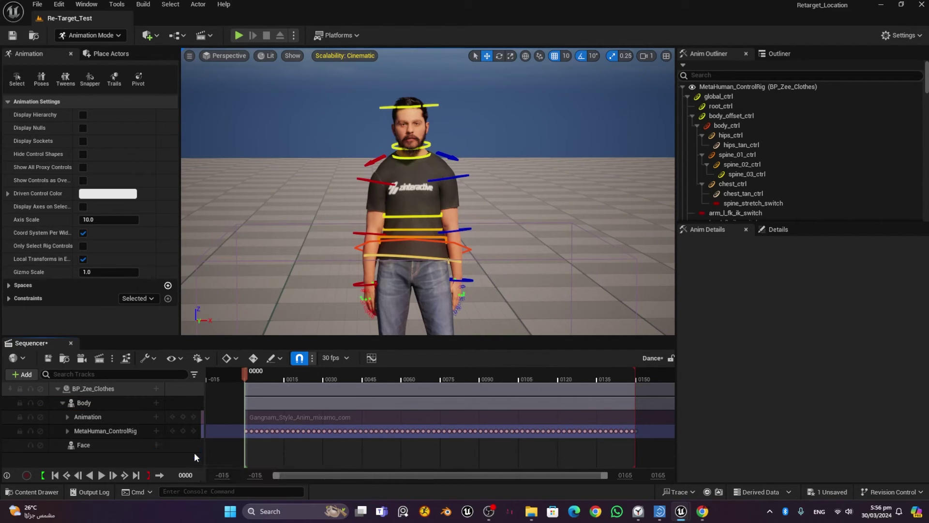
{"action": "scroll", "coordinate": [176, 409], "scroll_direction": "down", "scroll_amount": 1}
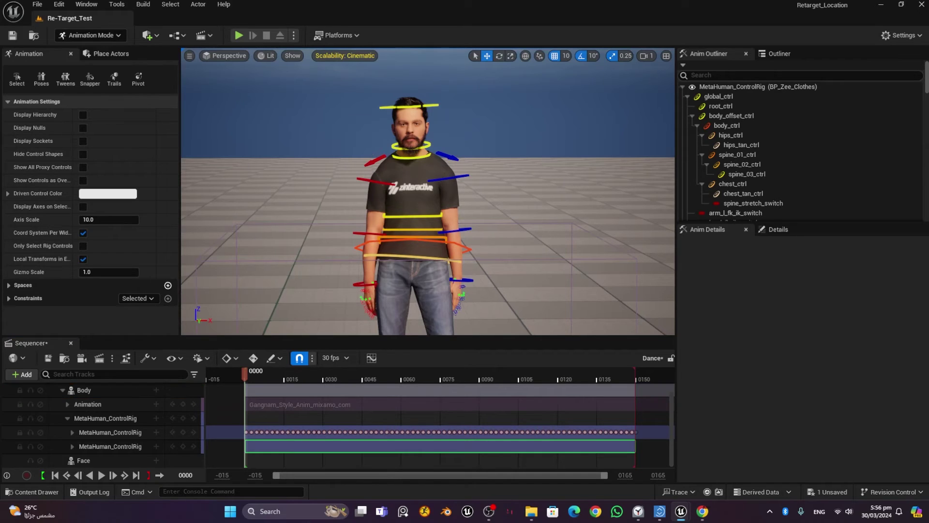
{"action": "left_click", "coordinate": [373, 159]}
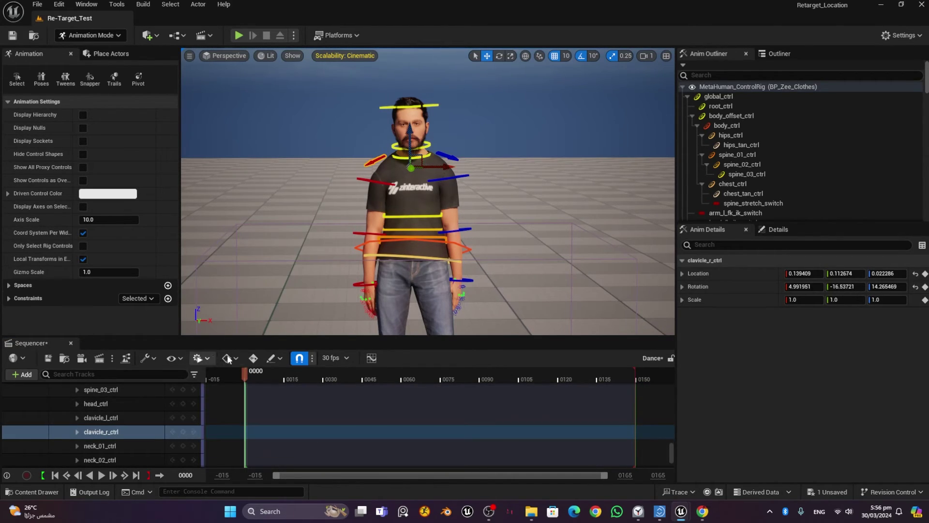
Step: With Auto Key on, rotate the right clavicle -20° and left clavicle 20°, keying both at frame 0000
{"action": "left_click", "coordinate": [254, 358]}
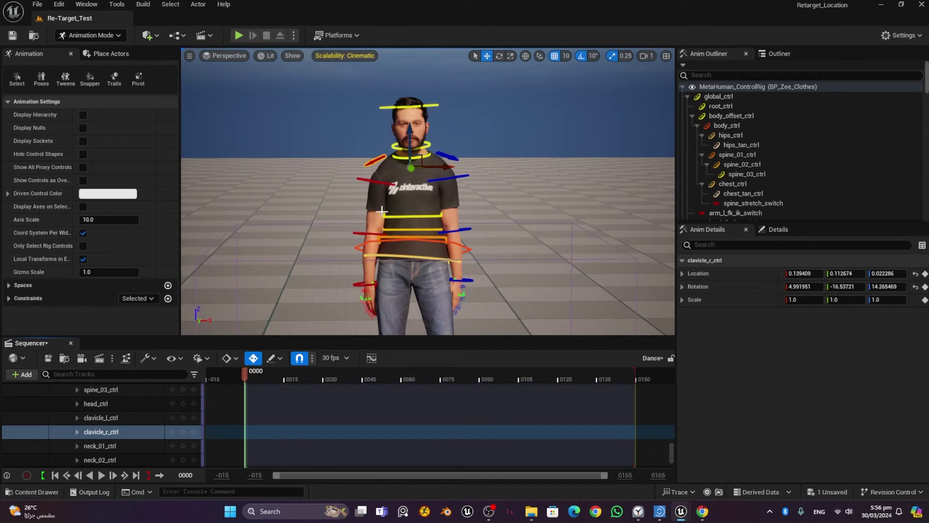
{"action": "key", "text": "e"}
{"action": "left_click_drag", "start_coordinate": [361, 146], "coordinate": [466, 190]}
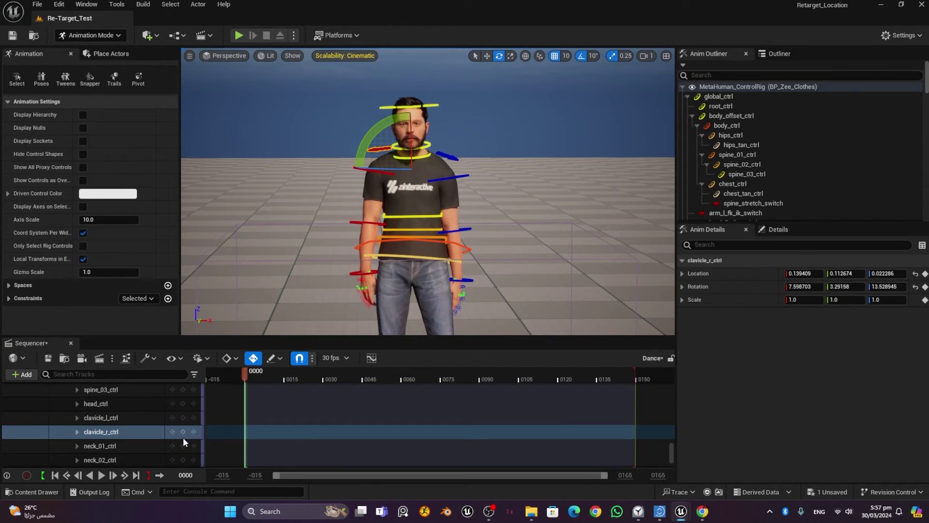
{"action": "left_click", "coordinate": [183, 436]}
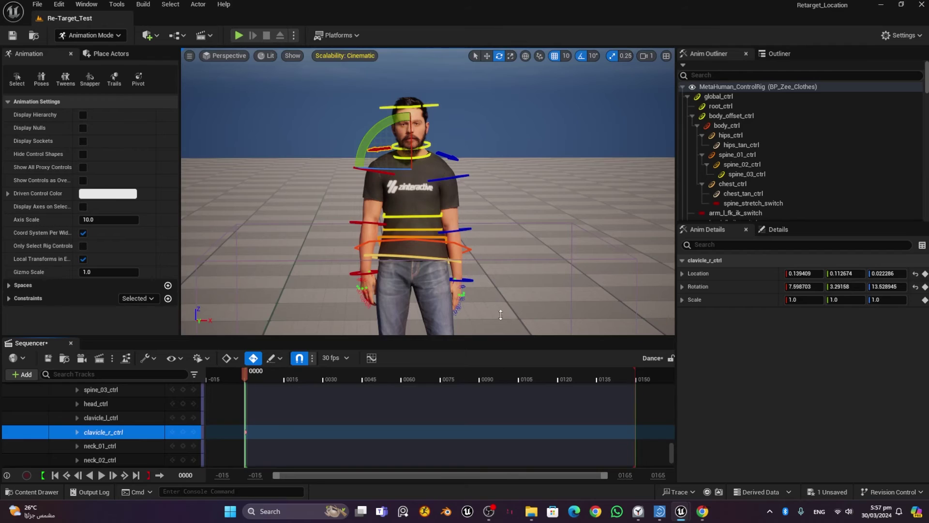
{"action": "left_click", "coordinate": [453, 156]}
{"action": "left_click_drag", "start_coordinate": [465, 159], "coordinate": [472, 166]}
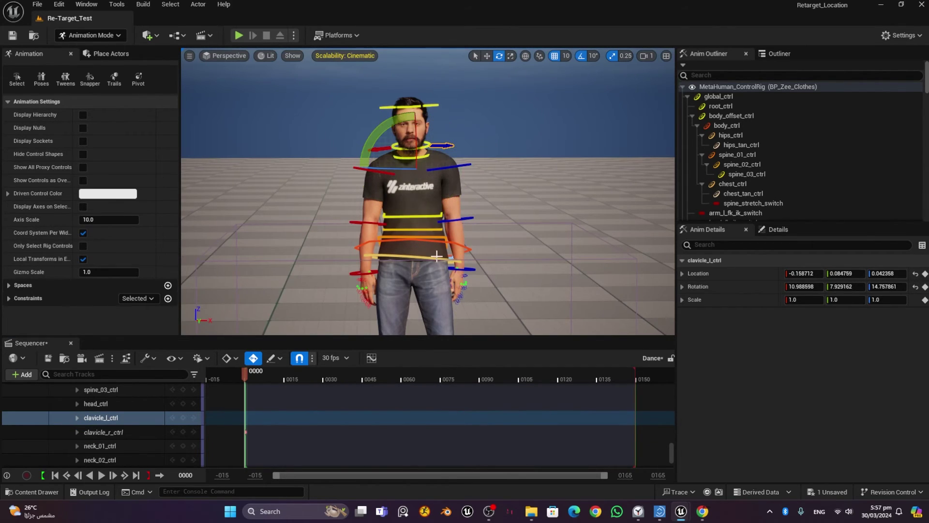
{"action": "left_click", "coordinate": [184, 417]}
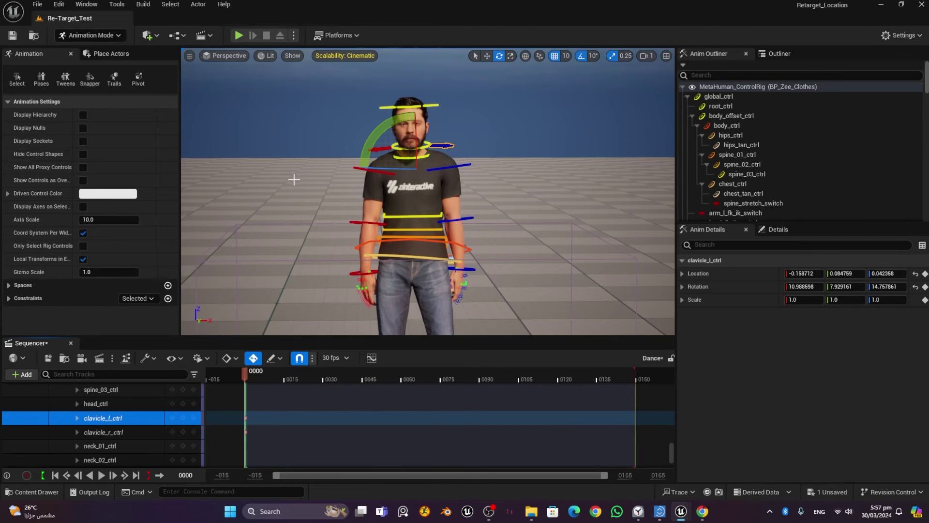
Step: Move the left clavicle control to a new position
{"action": "mouse_move", "coordinate": [297, 208]}
{"action": "left_mouse_down", "text": "alt"}
{"action": "mouse_move", "coordinate": [349, 194]}
{"action": "mouse_move", "coordinate": [334, 252]}
{"action": "mouse_move", "coordinate": [334, 203]}
{"action": "mouse_move", "coordinate": [470, 206]}
{"action": "mouse_move", "coordinate": [307, 208]}
{"action": "left_mouse_up", "text": "alt"}
{"action": "key", "text": "w"}
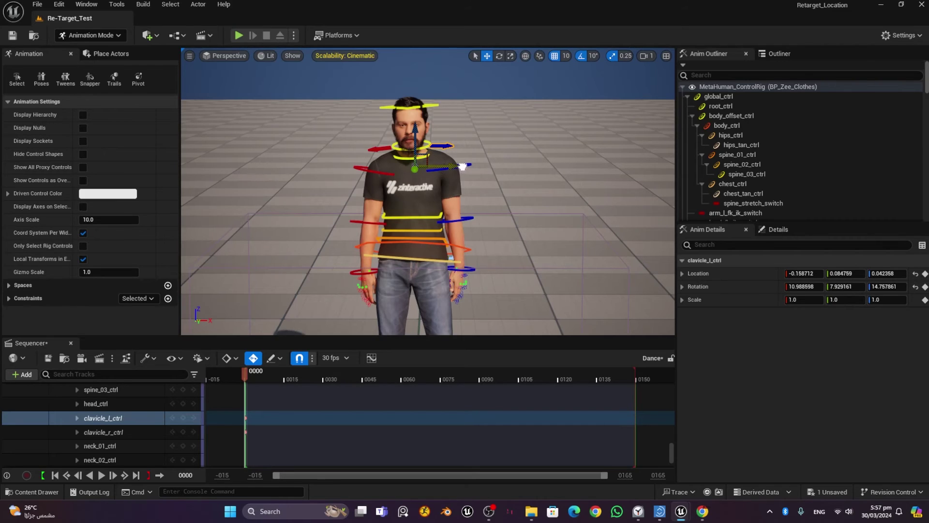
{"action": "left_click_drag", "start_coordinate": [462, 166], "coordinate": [466, 166]}
{"action": "key", "text": "ctrl+z"}
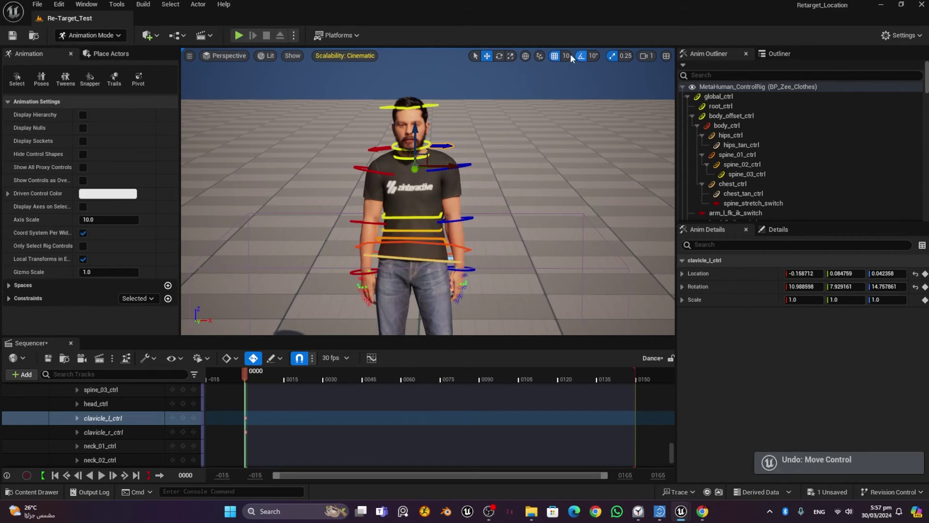
{"action": "left_click_drag", "start_coordinate": [442, 161], "coordinate": [447, 162]}
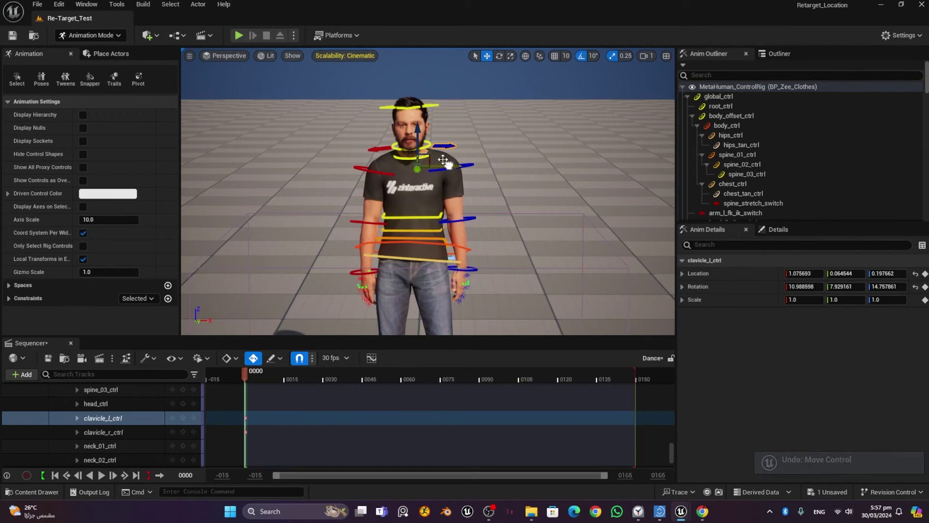
{"action": "left_click_drag", "start_coordinate": [417, 137], "coordinate": [417, 141]}
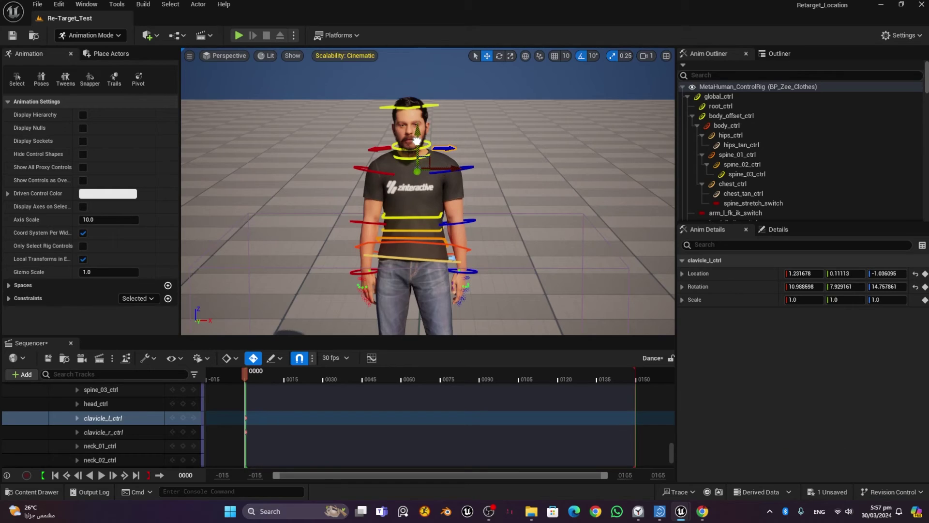
Step: Nudge the right clavicle along X and key its adjusted position at frame 0000
{"action": "left_click", "coordinate": [382, 147]}
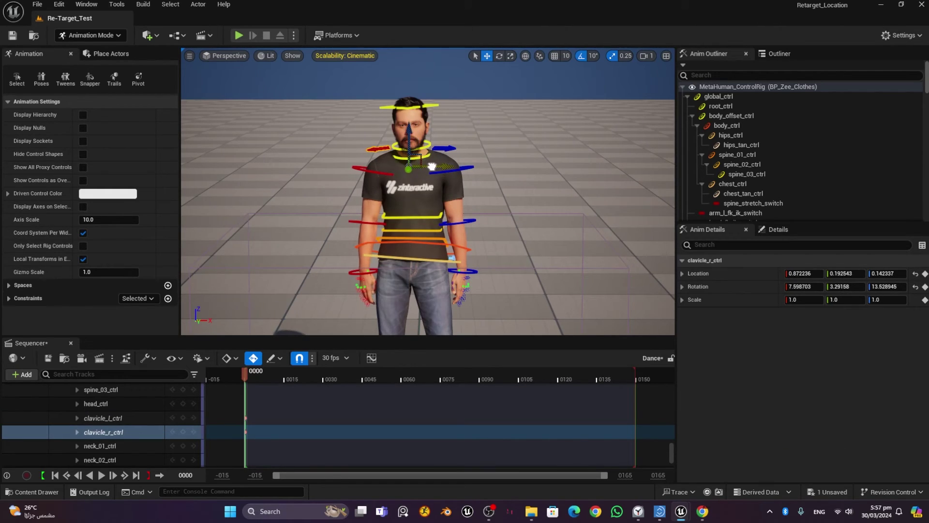
{"action": "left_click_drag", "start_coordinate": [432, 166], "coordinate": [410, 137]}
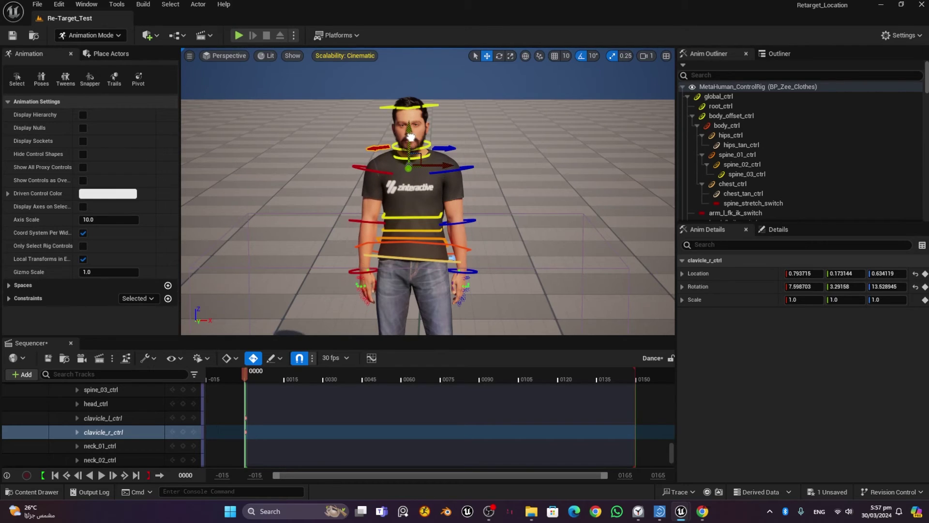
{"action": "left_click", "coordinate": [182, 432]}
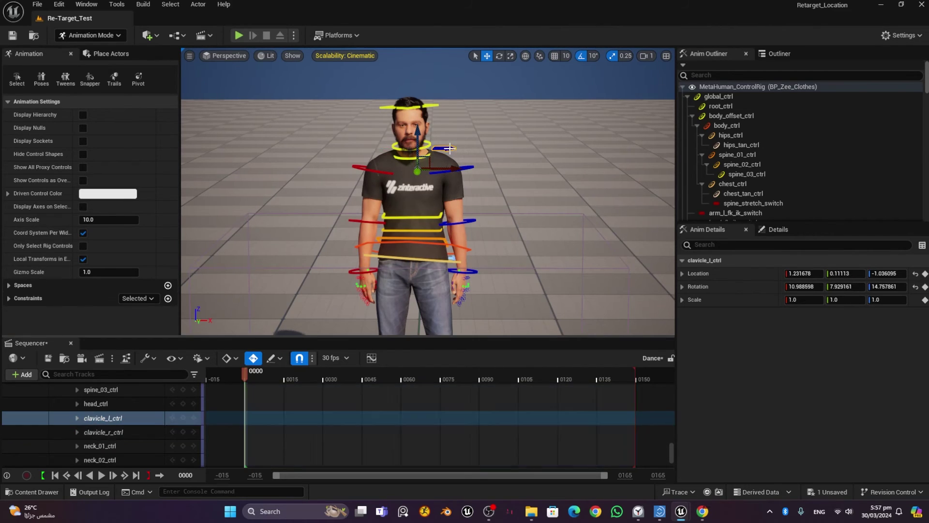
{"action": "left_click", "coordinate": [182, 417]}
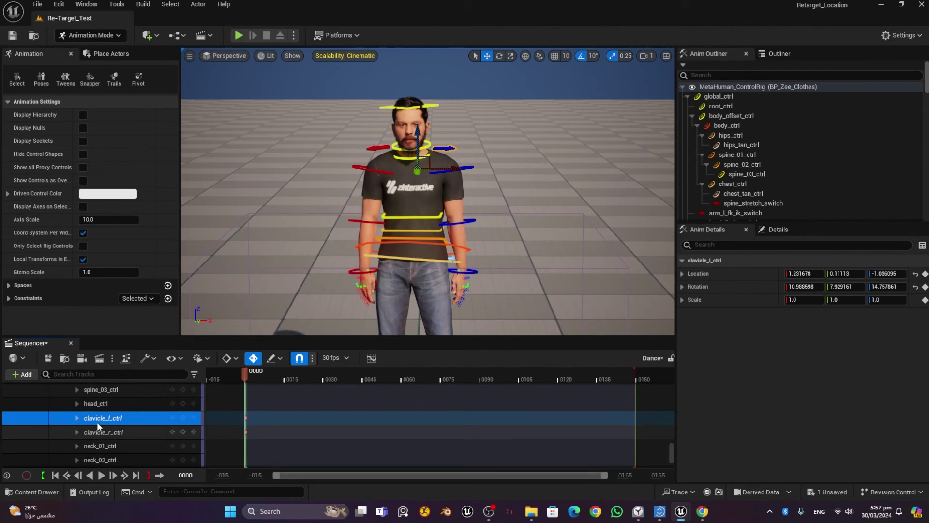
{"action": "scroll", "coordinate": [97, 415], "scroll_direction": "down", "scroll_amount": 10}
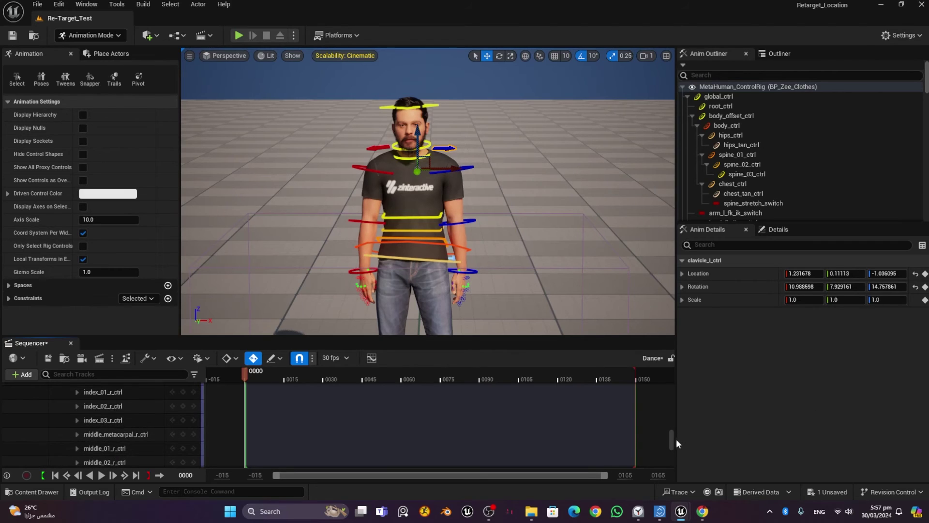
{"action": "left_click_drag", "start_coordinate": [672, 439], "coordinate": [669, 389]}
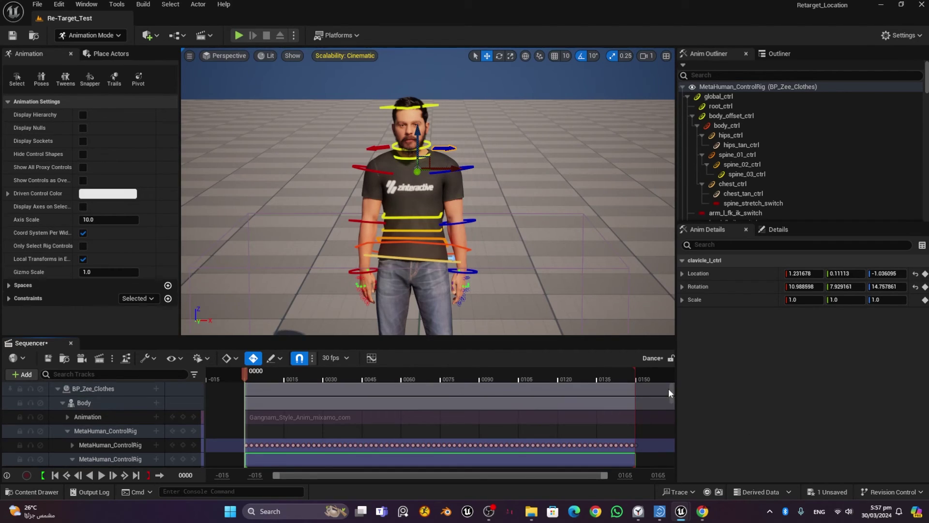
Step: Collapse the control rig tracks and frame the full character down to the feet
{"action": "left_click", "coordinate": [71, 459]}
{"action": "left_click", "coordinate": [66, 431]}
{"action": "left_click", "coordinate": [113, 456]}
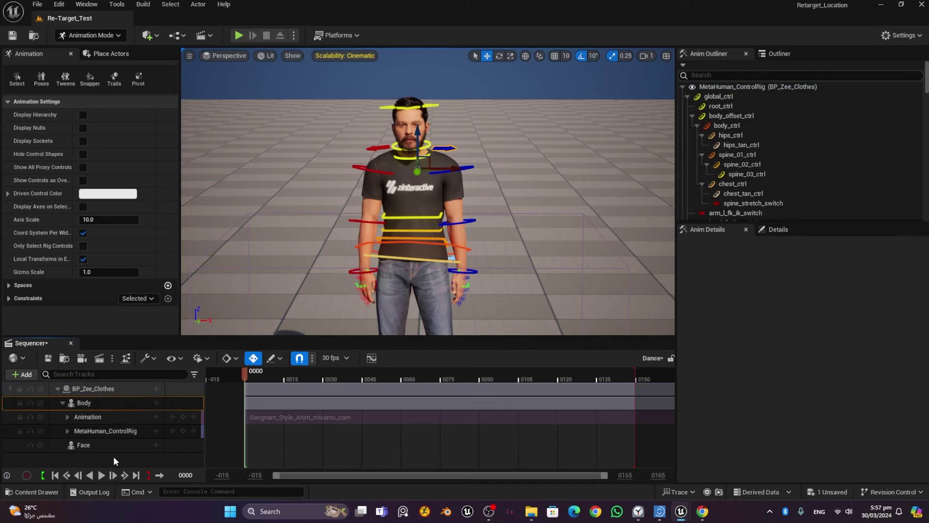
{"action": "scroll", "coordinate": [460, 307], "scroll_direction": "down", "scroll_amount": 5}
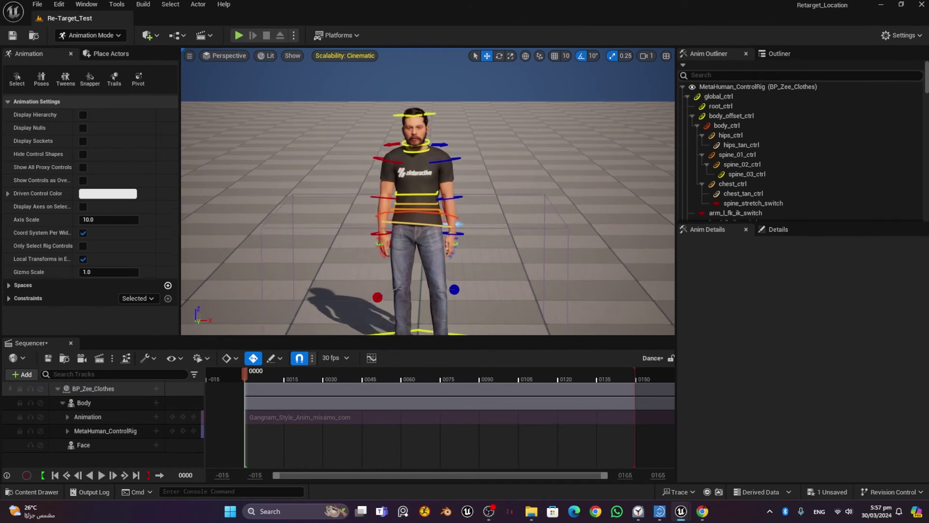
{"action": "left_click_drag", "start_coordinate": [543, 230], "coordinate": [544, 276], "text": "alt"}
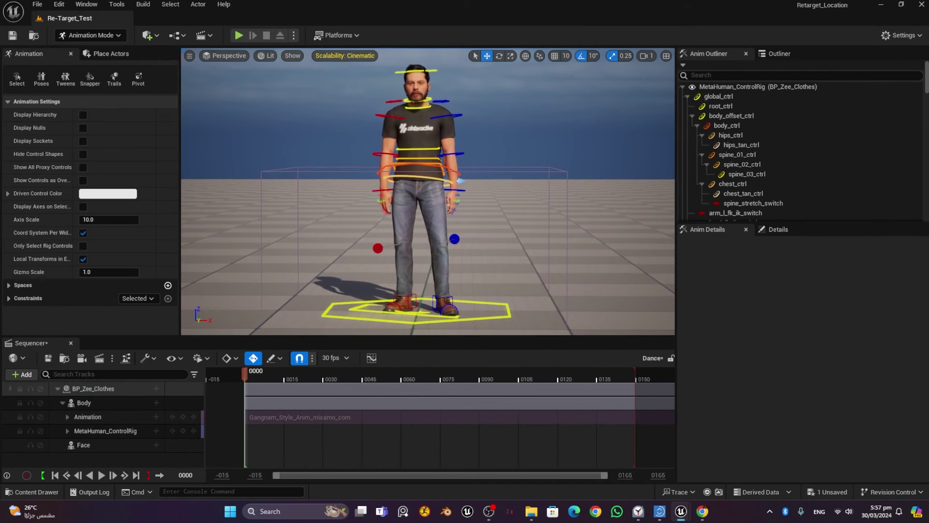
Step: Play the Dance sequence from the start several times
{"action": "left_click", "coordinate": [101, 475]}
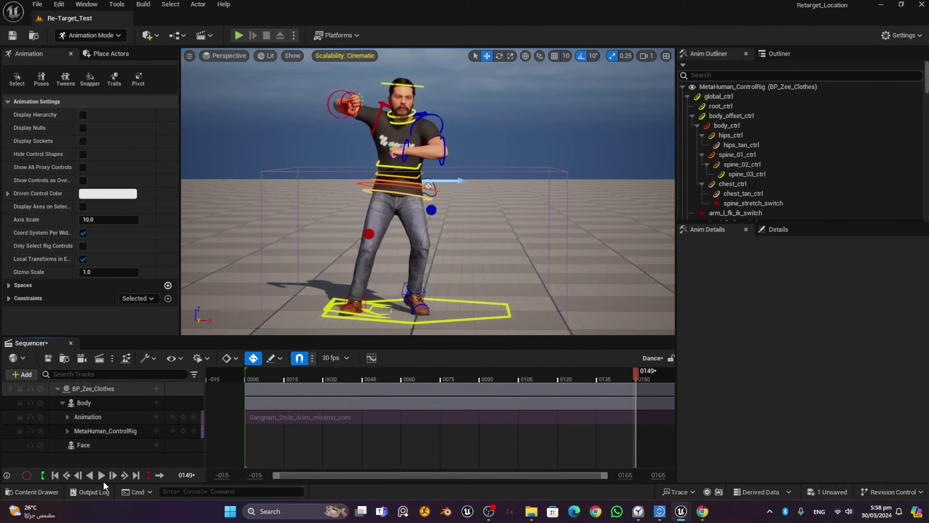
{"action": "left_click", "coordinate": [101, 476]}
{"action": "left_click", "coordinate": [100, 476]}
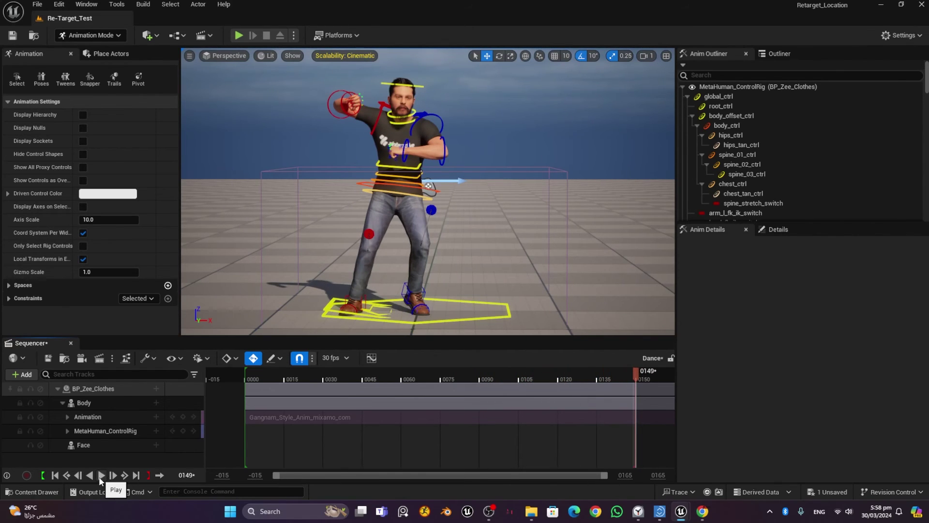